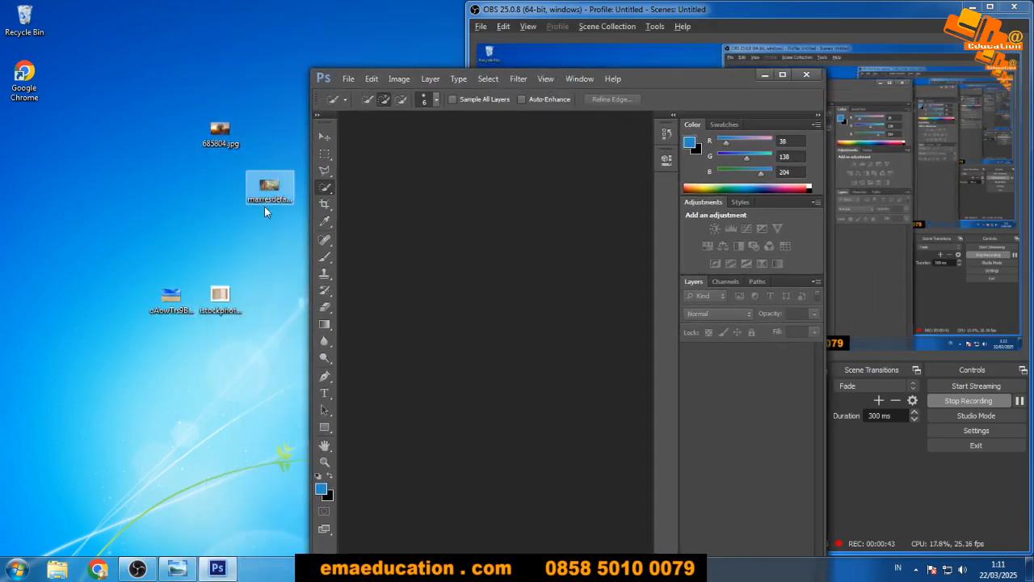
# View the reference picture maxresdefault.jpg and set its file apart from the other images on the desktop.
pyautogui.doubleClick(268, 191)
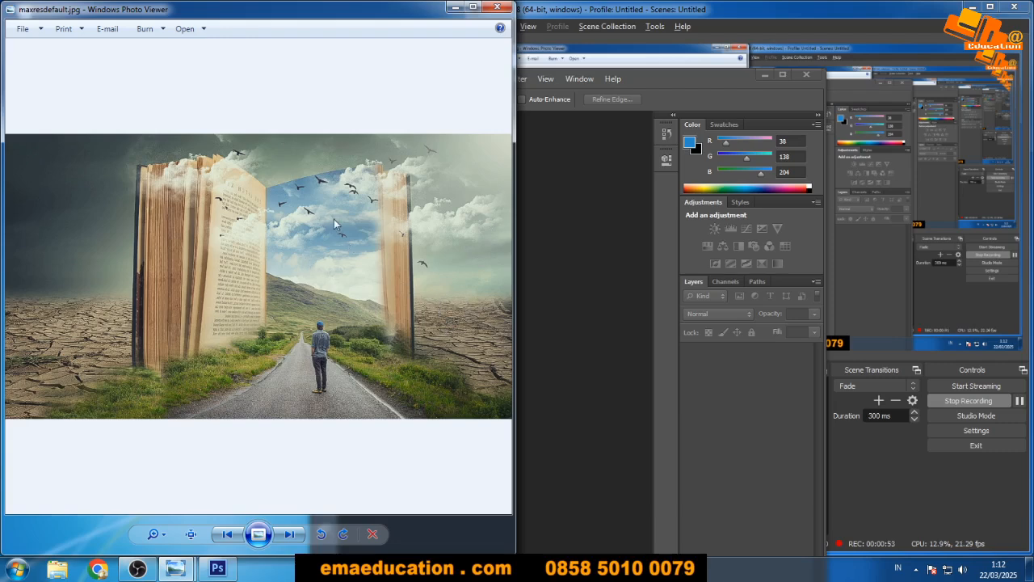
pyautogui.click(497, 6)
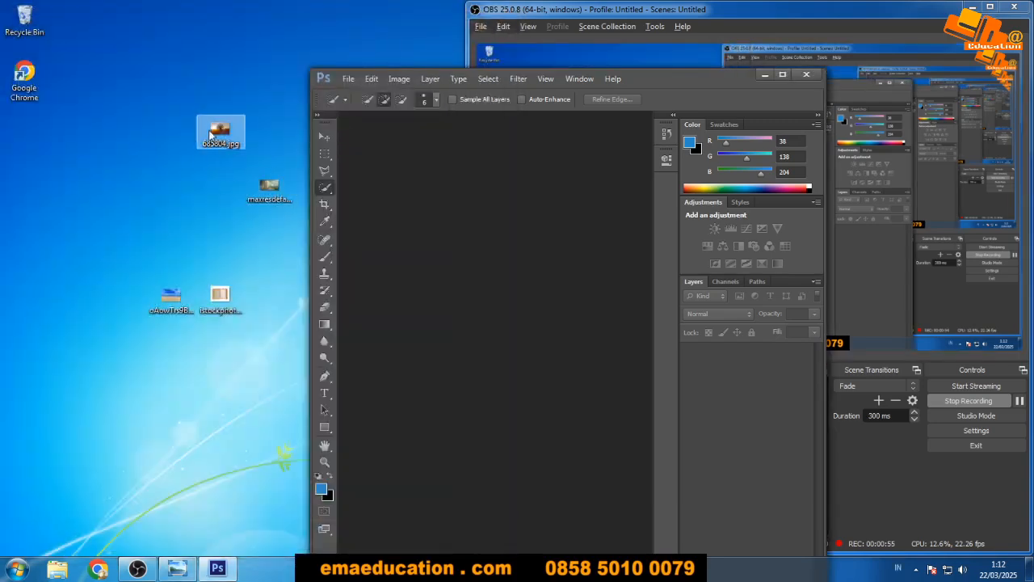
pyautogui.moveTo(269, 190); pyautogui.dragTo(264, 55)
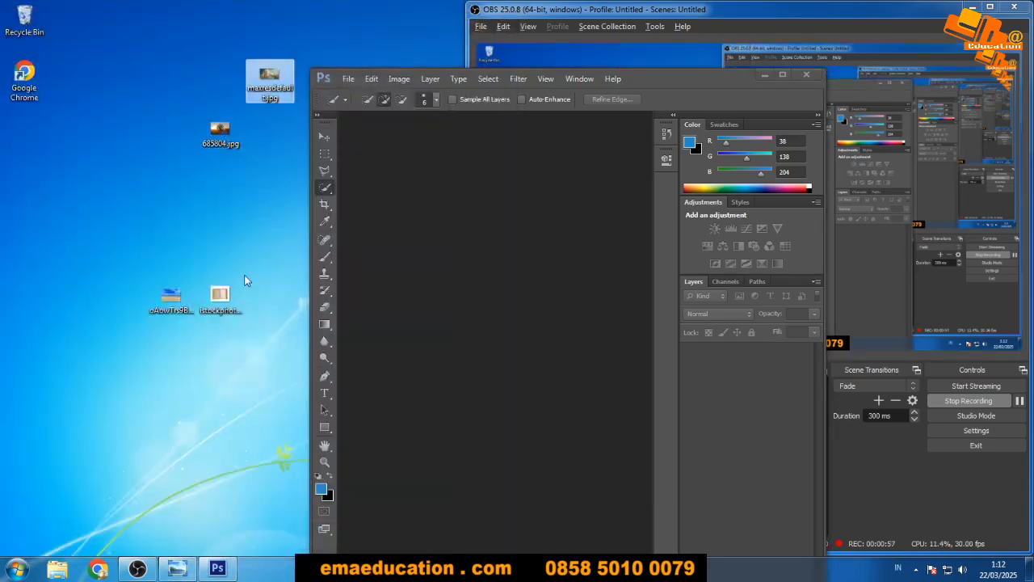
pyautogui.moveTo(222, 133); pyautogui.dragTo(443, 300)
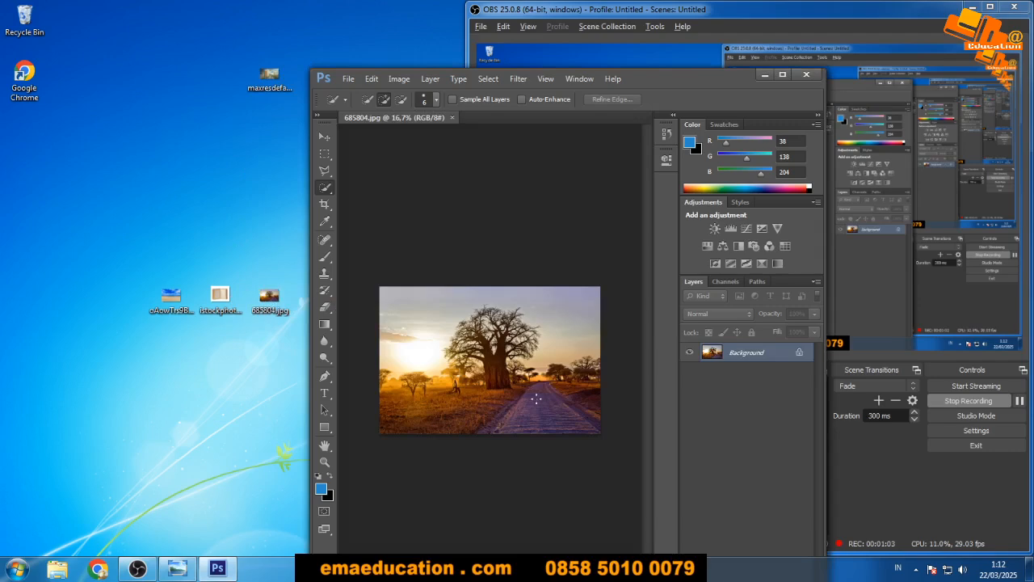
pyautogui.moveTo(221, 296); pyautogui.dragTo(538, 358)
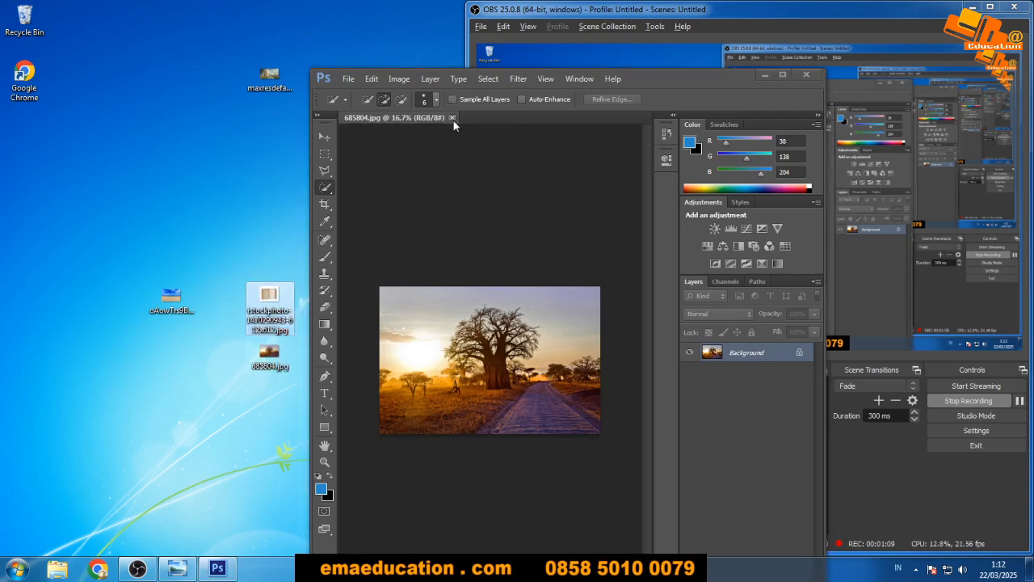
pyautogui.click(452, 117)
# Open the beach photo as the document and place the open-book image over it, slightly above and right of centre.
pyautogui.moveTo(171, 299); pyautogui.dragTo(515, 340)
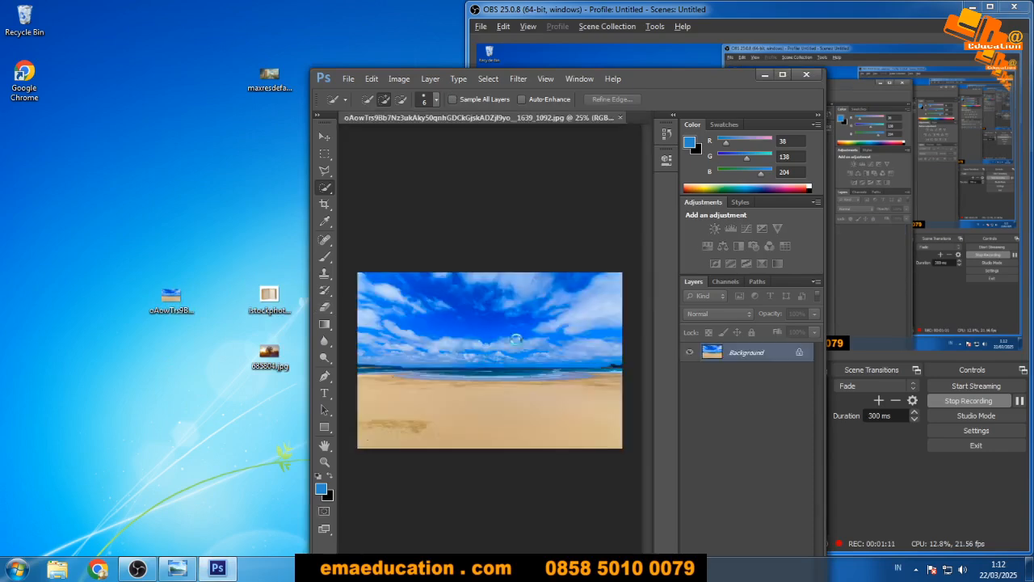
pyautogui.moveTo(269, 295); pyautogui.dragTo(573, 308)
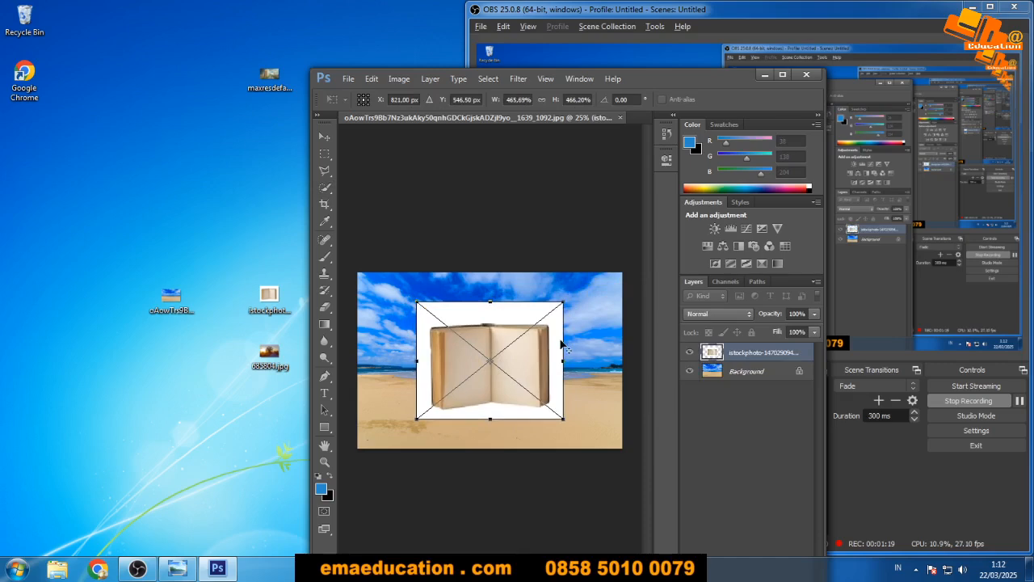
pyautogui.moveTo(542, 343); pyautogui.dragTo(551, 335)
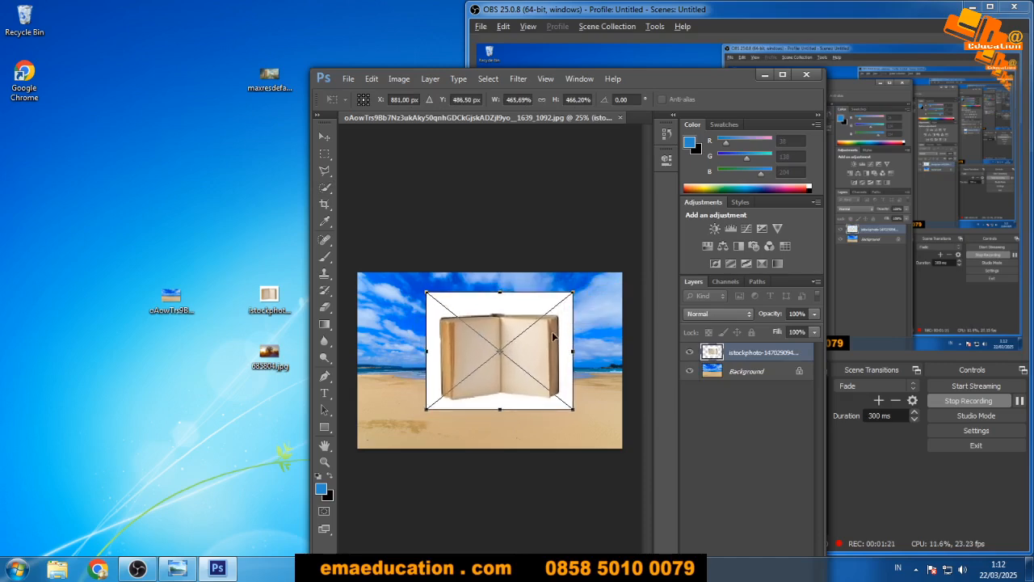
pyautogui.press('Return')
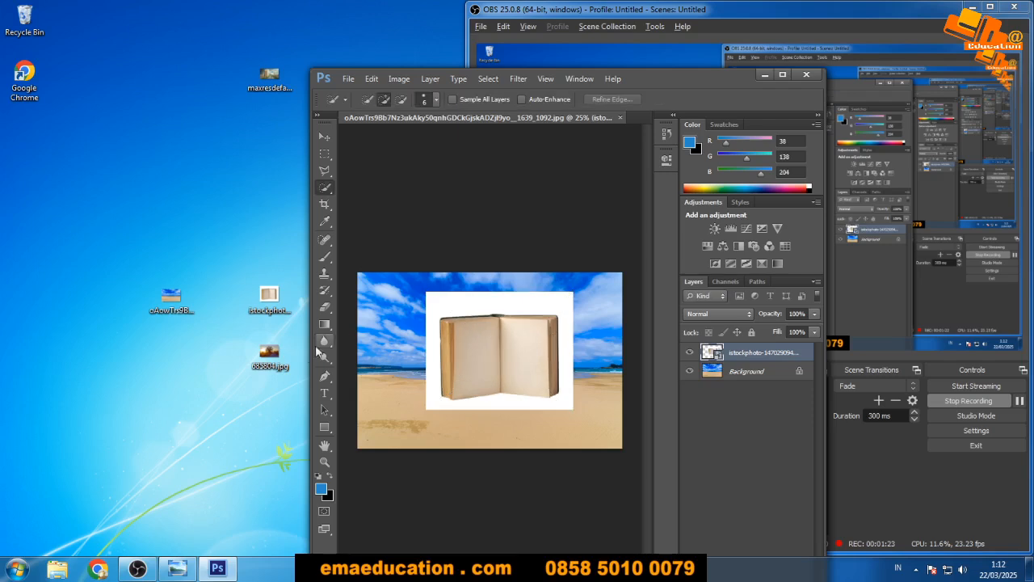
# Place 685804.jpg as a layer covering the whole canvas and maximize the program window.
pyautogui.press('w')
pyautogui.moveTo(486, 364); pyautogui.dragTo(490, 364)
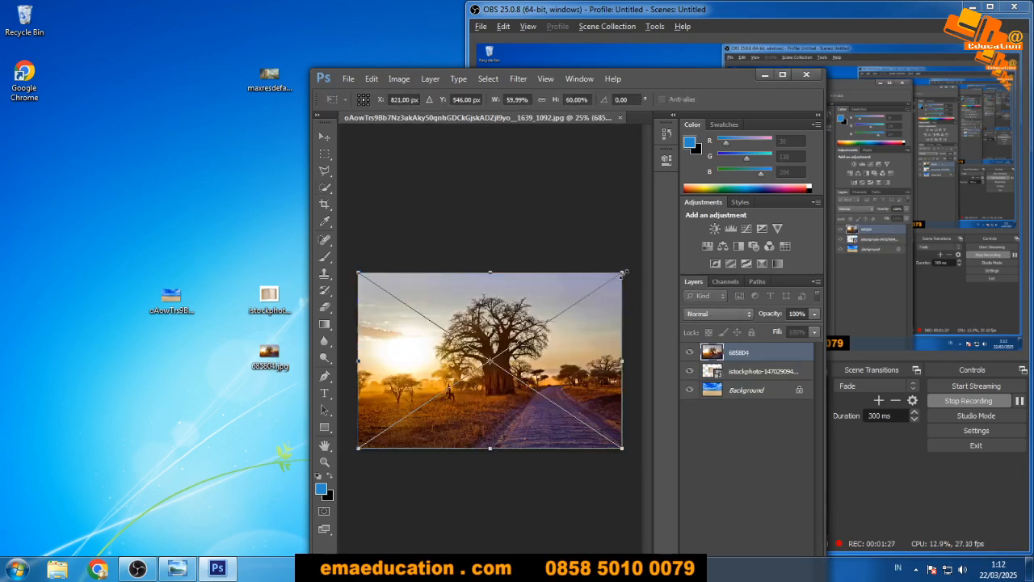
pyautogui.press('Return')
pyautogui.click(783, 76)
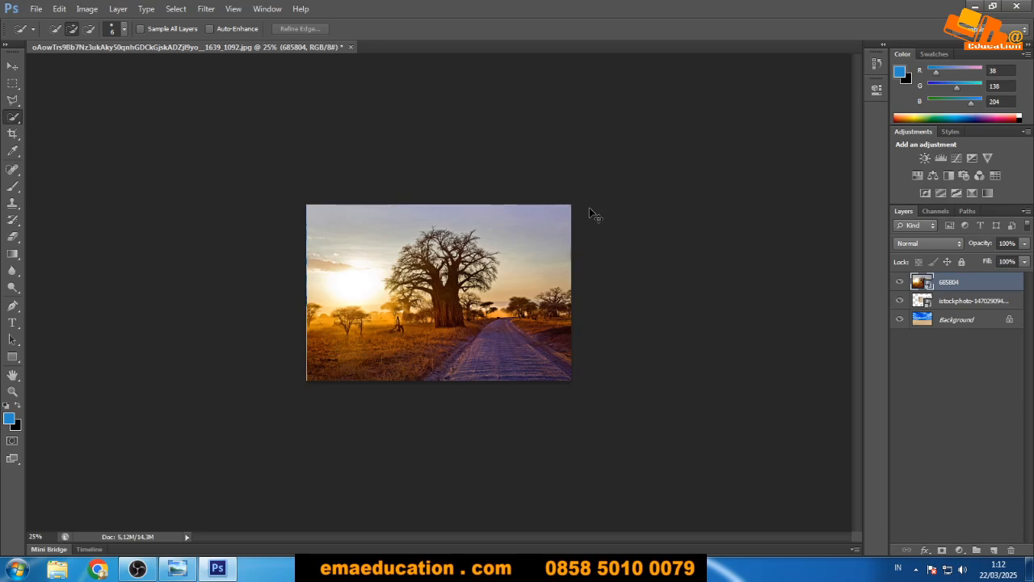
# Add a layer mask to the 685804 layer and prepare a black 200 px Brush for painting on it.
pyautogui.scroll(3, 575, 299)
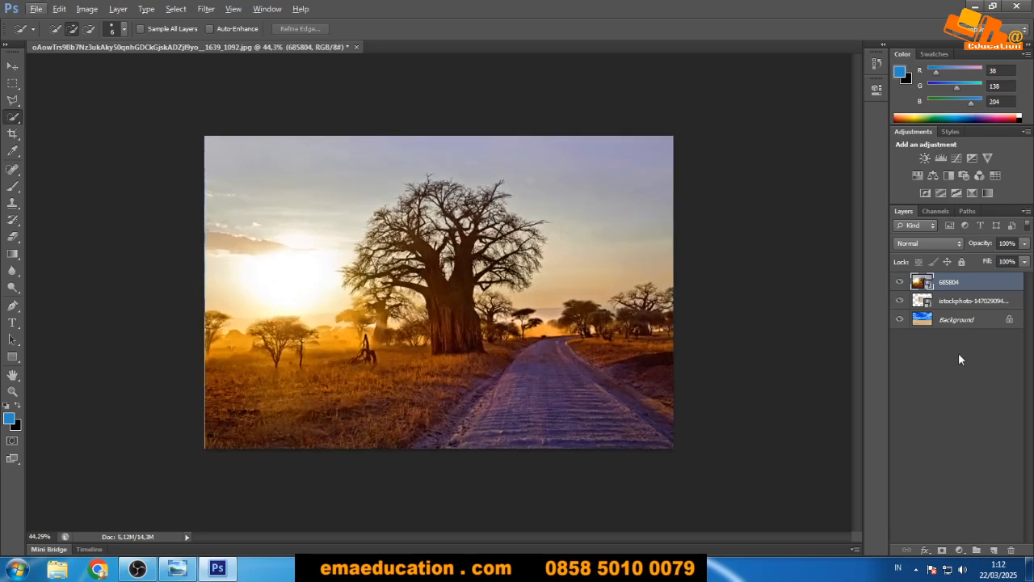
pyautogui.scroll(1, 438, 292)
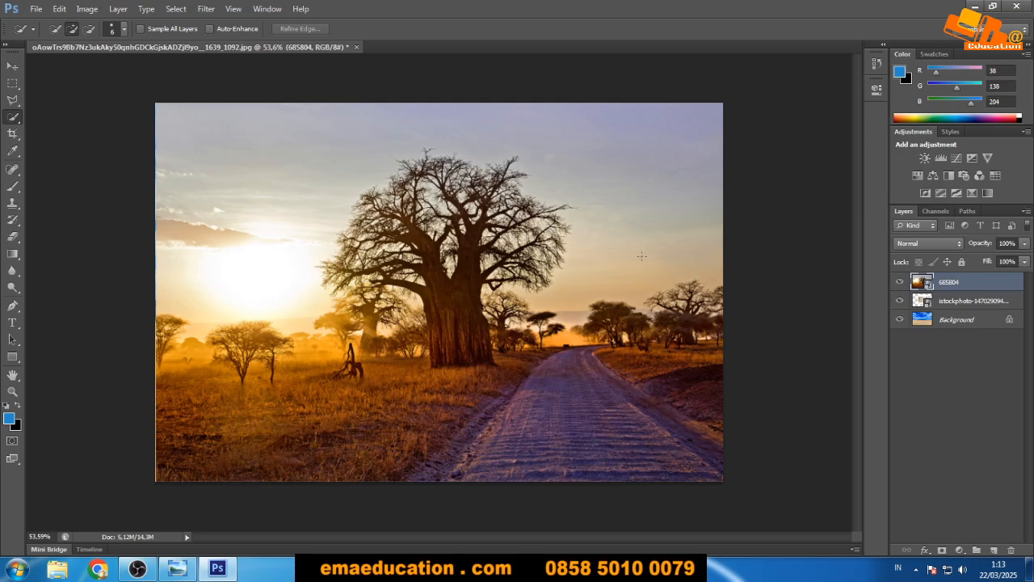
pyautogui.click(943, 550)
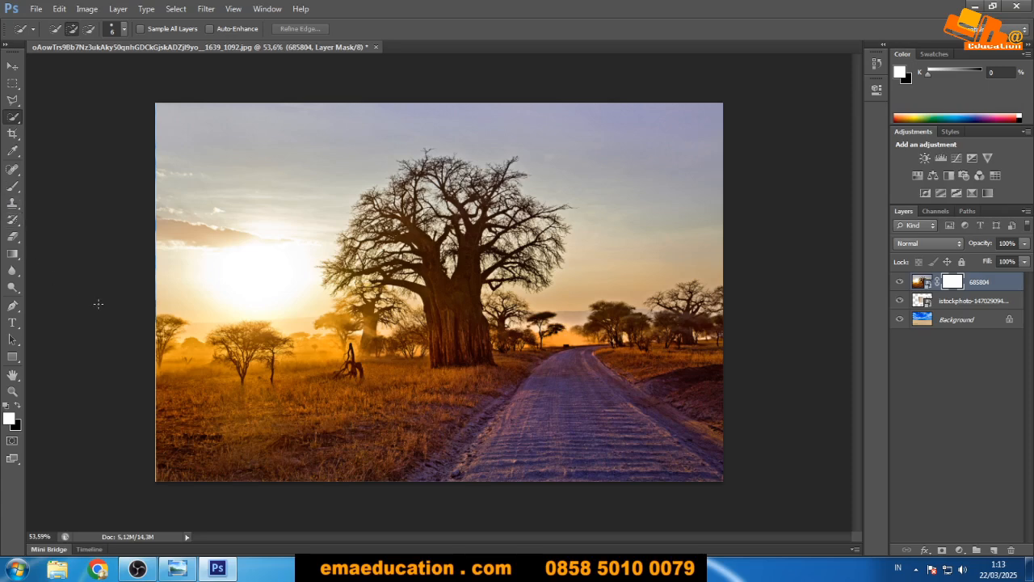
pyautogui.press('b')
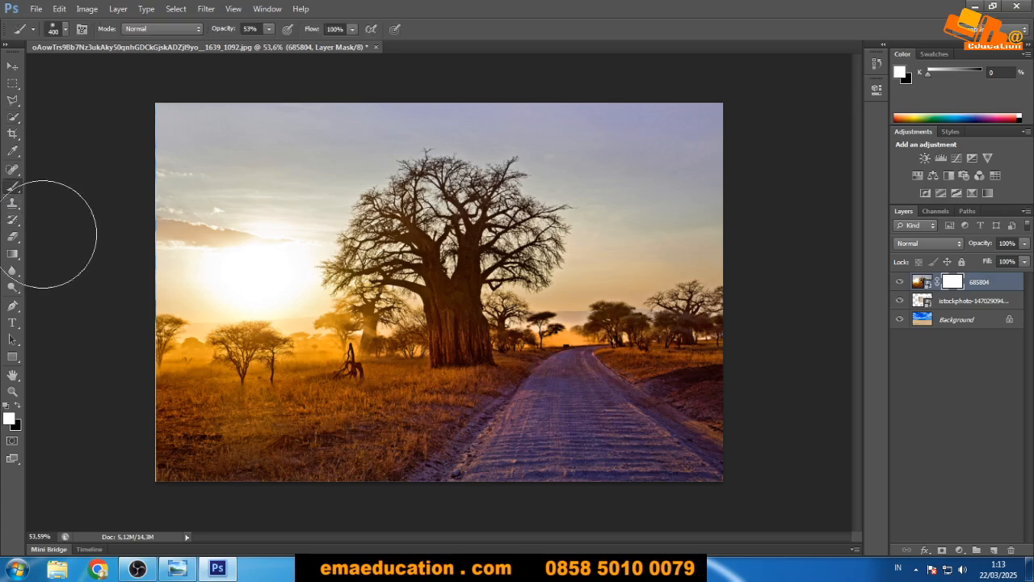
pyautogui.click(16, 188)
pyautogui.click(95, 187)
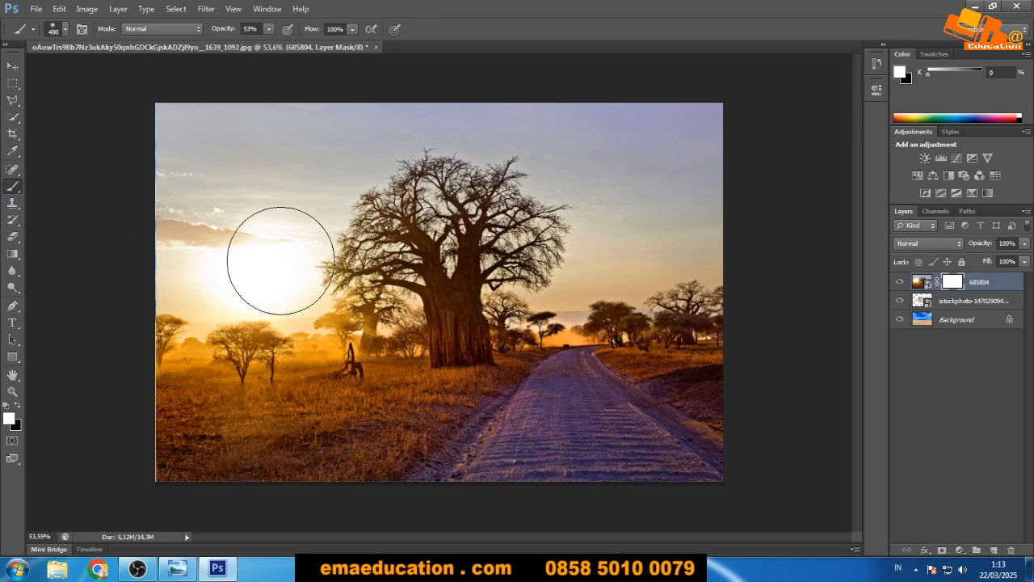
pyautogui.click(17, 408)
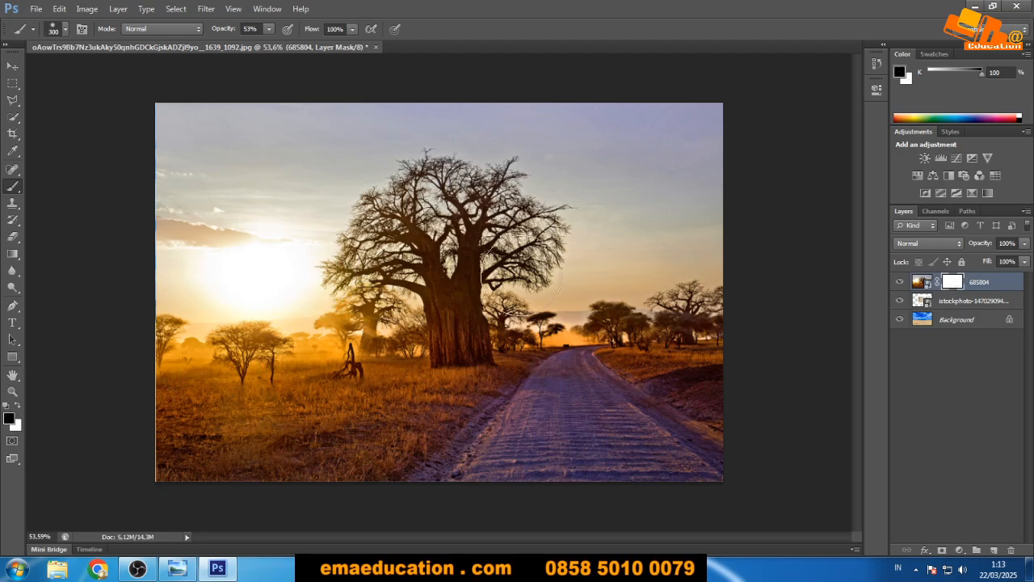
pyautogui.press('[')
pyautogui.press('[')
# Paint on the mask at 53% opacity to fade the sunset photo's sky along the upper edge and its left side.
pyautogui.moveTo(153, 110)
pyautogui.mouseDown()
pyautogui.moveTo(189, 101)
pyautogui.moveTo(150, 139)
pyautogui.moveTo(155, 176)
pyautogui.mouseUp()
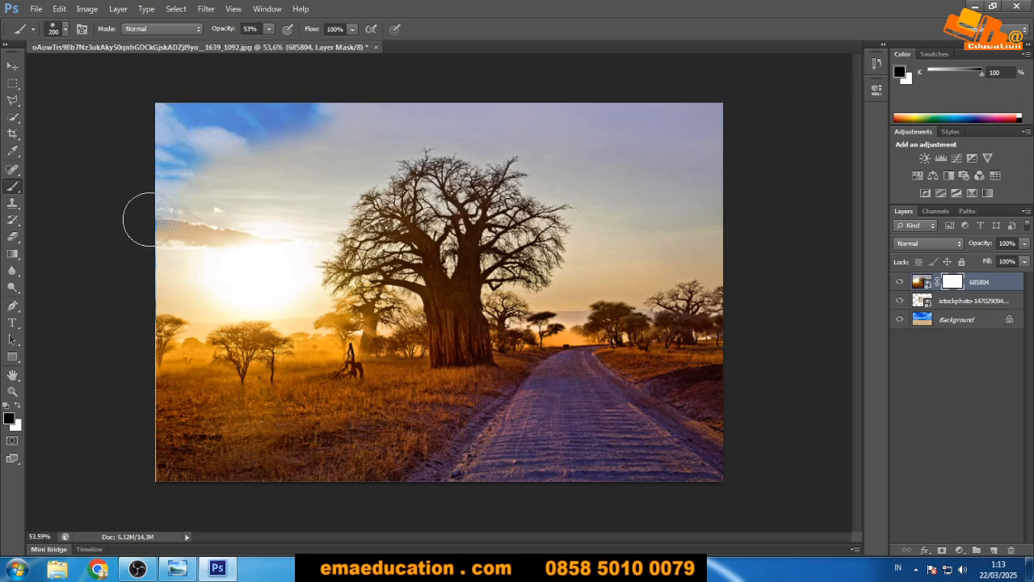
pyautogui.moveTo(150, 220)
pyautogui.mouseDown()
pyautogui.moveTo(321, 103)
pyautogui.moveTo(501, 108)
pyautogui.moveTo(348, 129)
pyautogui.moveTo(406, 121)
pyautogui.mouseUp()
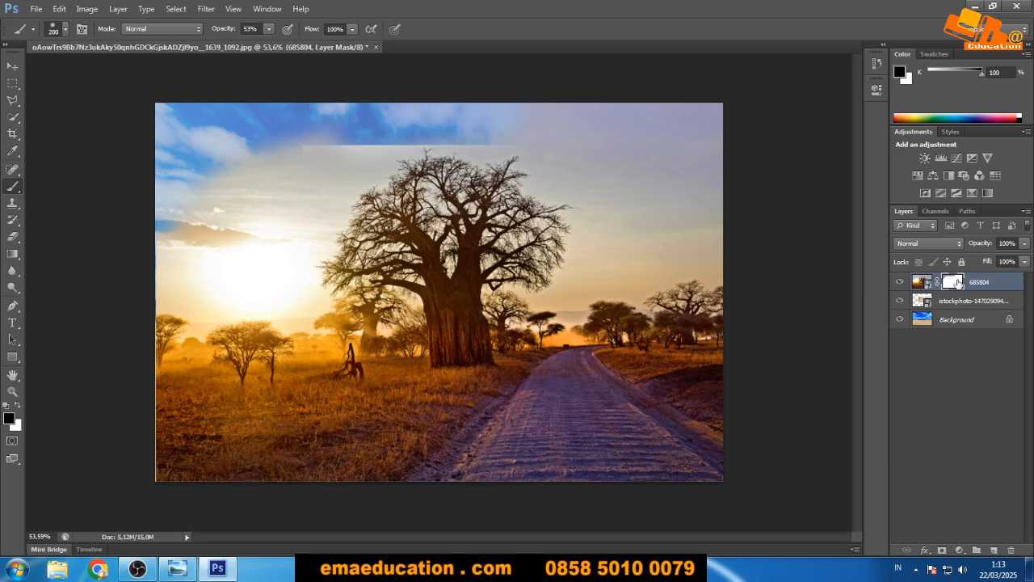
pyautogui.moveTo(670, 139)
pyautogui.mouseDown()
pyautogui.moveTo(603, 114)
pyautogui.moveTo(672, 115)
pyautogui.mouseUp()
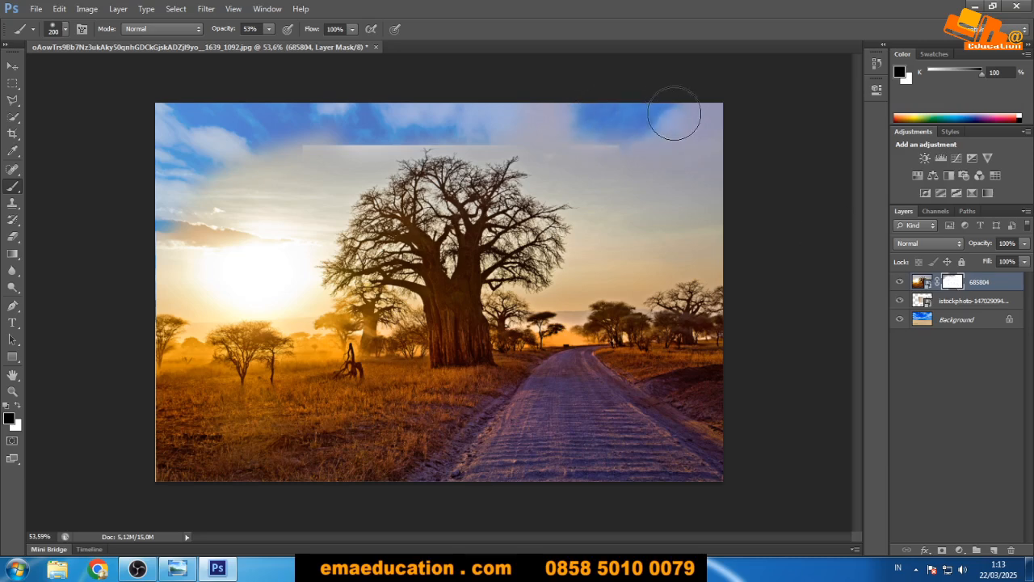
pyautogui.moveTo(742, 157)
pyautogui.mouseDown()
pyautogui.moveTo(485, 98)
pyautogui.moveTo(253, 152)
pyautogui.moveTo(138, 239)
pyautogui.moveTo(87, 413)
pyautogui.moveTo(225, 245)
pyautogui.moveTo(198, 334)
pyautogui.moveTo(144, 400)
pyautogui.moveTo(188, 362)
pyautogui.moveTo(275, 359)
pyautogui.moveTo(123, 453)
pyautogui.moveTo(249, 390)
pyautogui.moveTo(246, 424)
pyautogui.moveTo(183, 454)
pyautogui.moveTo(225, 394)
pyautogui.moveTo(203, 352)
pyautogui.mouseUp()
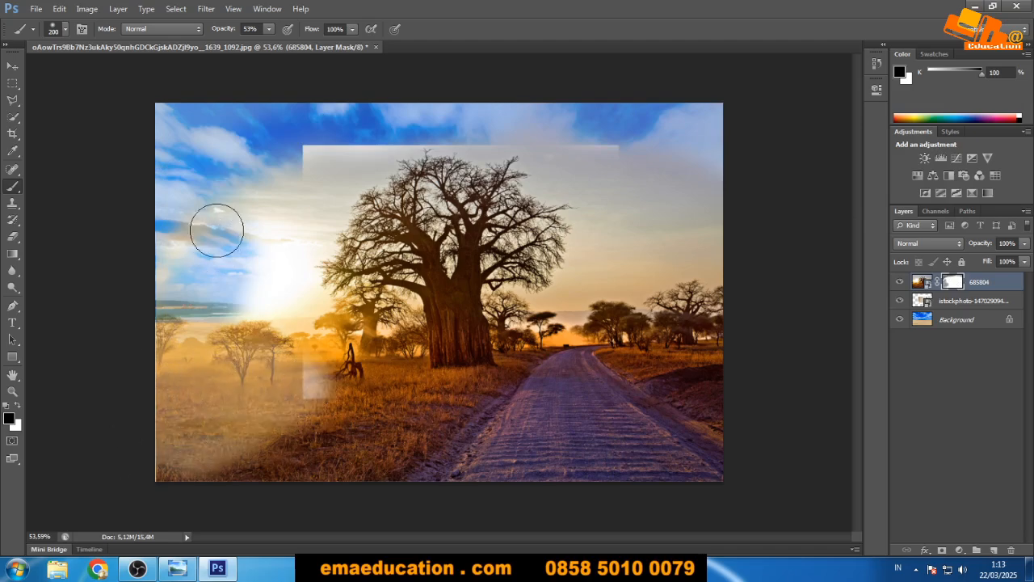
# Set the brush opacity to 100% and mask out the sunset sky across the upper area and down both sides.
pyautogui.rightClick(250, 137)
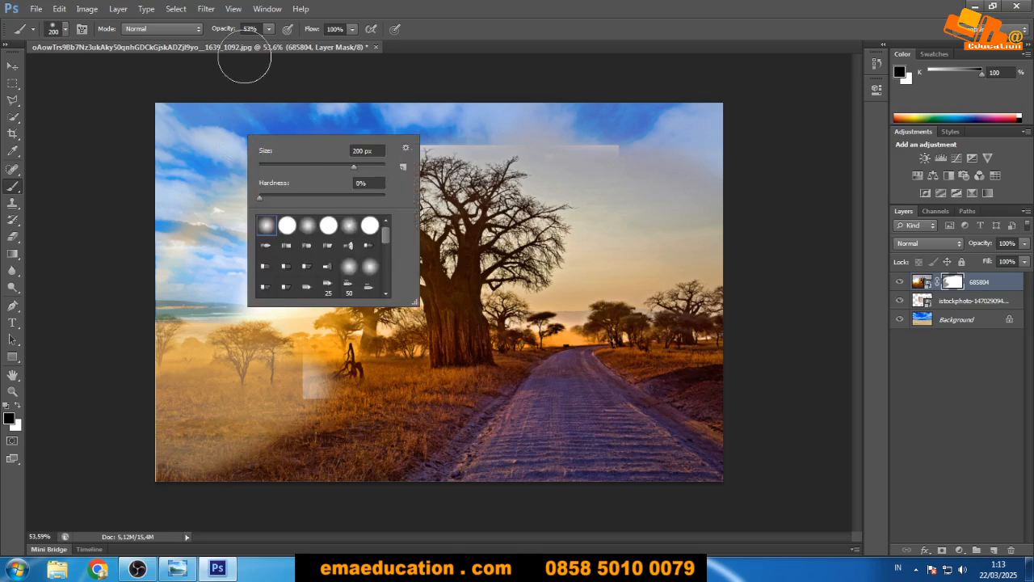
pyautogui.click(268, 29)
pyautogui.moveTo(269, 49); pyautogui.dragTo(341, 81)
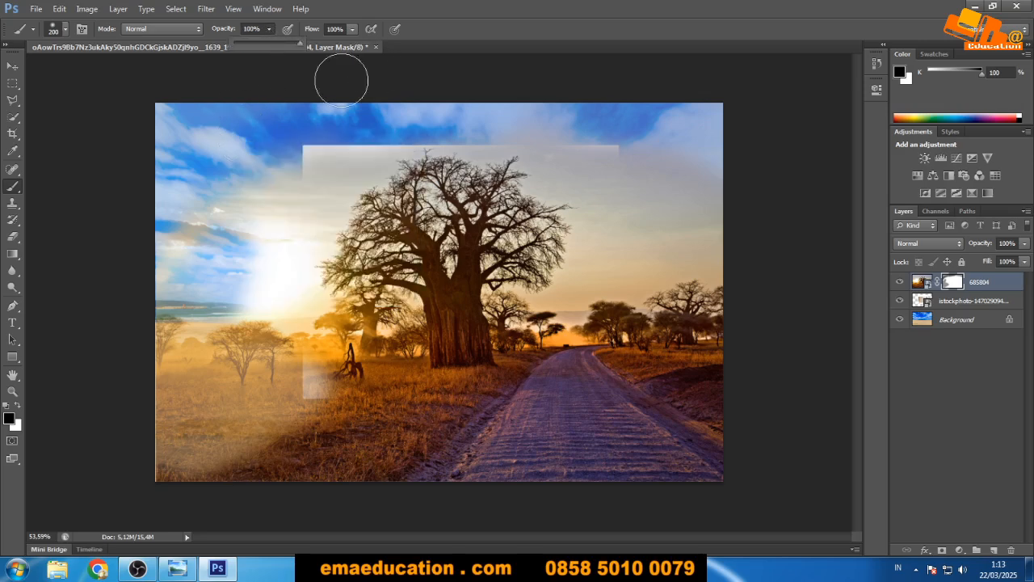
pyautogui.moveTo(171, 109); pyautogui.dragTo(733, 111)
pyautogui.moveTo(331, 121)
pyautogui.mouseDown()
pyautogui.moveTo(129, 273)
pyautogui.moveTo(110, 318)
pyautogui.moveTo(274, 158)
pyautogui.moveTo(200, 361)
pyautogui.moveTo(132, 442)
pyautogui.moveTo(242, 200)
pyautogui.moveTo(157, 308)
pyautogui.moveTo(224, 378)
pyautogui.moveTo(319, 214)
pyautogui.moveTo(401, 152)
pyautogui.moveTo(583, 155)
pyautogui.moveTo(728, 177)
pyautogui.moveTo(770, 252)
pyautogui.mouseUp()
# Resize the brush and mask out the trees and ground to the right of the road.
pyautogui.press(']')
pyautogui.press(']')
pyautogui.press(']')
pyautogui.press(']')
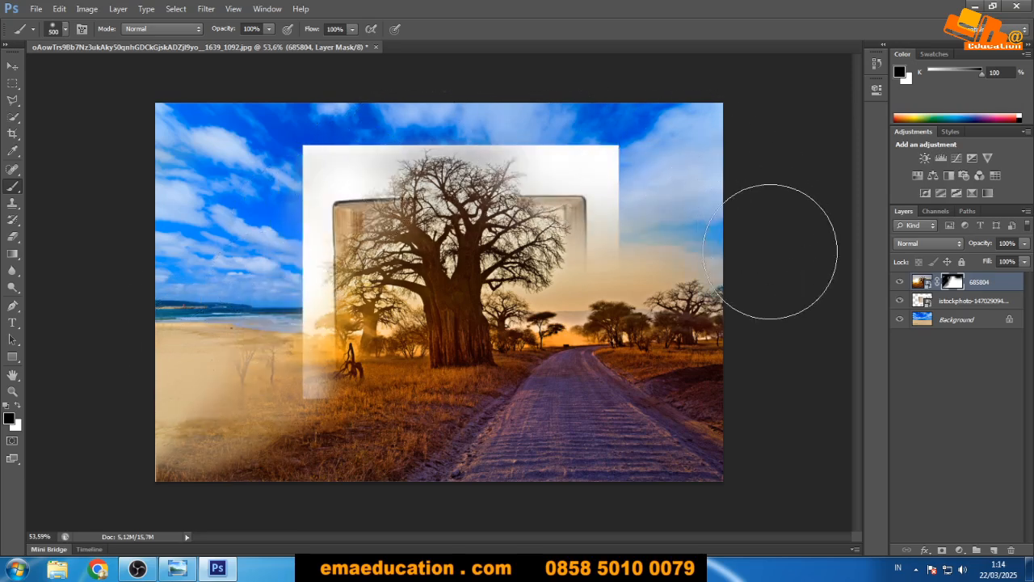
pyautogui.press('[')
pyautogui.press('[')
pyautogui.press('[')
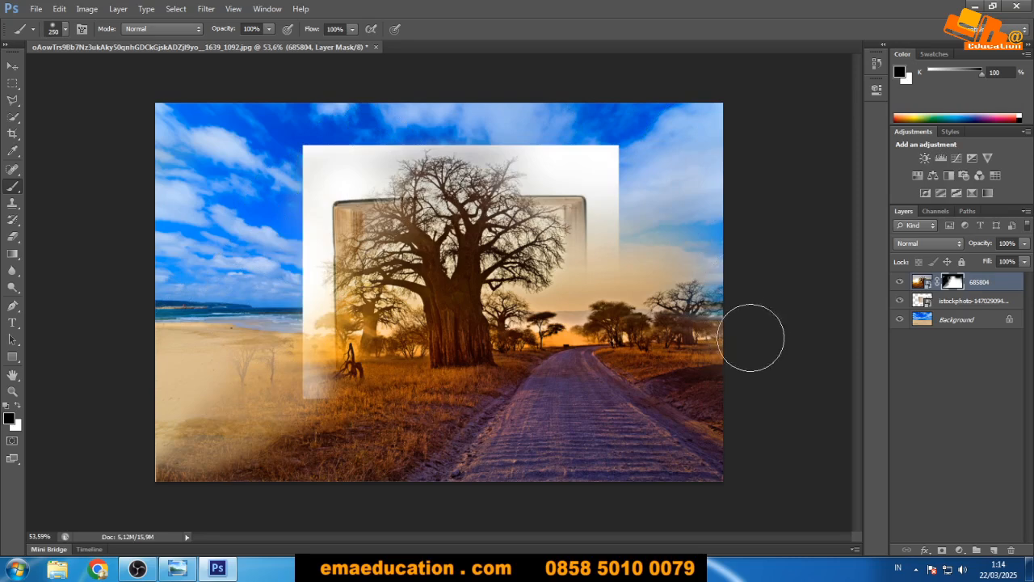
pyautogui.press('[')
pyautogui.moveTo(747, 355)
pyautogui.mouseDown()
pyautogui.moveTo(727, 376)
pyautogui.moveTo(679, 243)
pyautogui.moveTo(694, 347)
pyautogui.moveTo(655, 323)
pyautogui.moveTo(688, 367)
pyautogui.moveTo(663, 364)
pyautogui.moveTo(738, 423)
pyautogui.moveTo(659, 364)
pyautogui.moveTo(644, 364)
pyautogui.moveTo(668, 355)
pyautogui.mouseUp()
# Mask out the remaining grass and small trees left of the book with a 100 px brush.
pyautogui.press('[')
pyautogui.press('[')
pyautogui.press('[')
pyautogui.press('[')
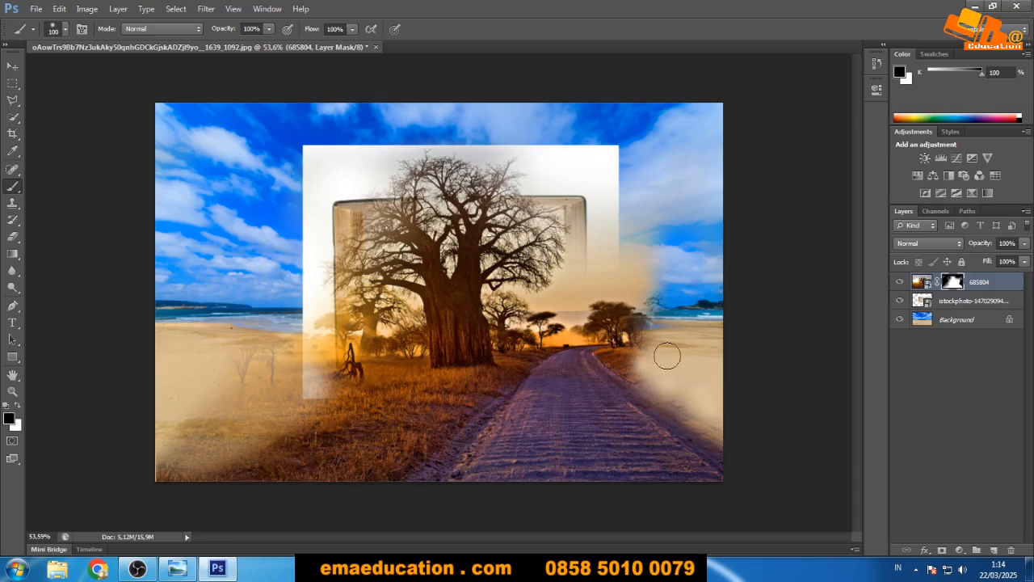
pyautogui.moveTo(274, 336)
pyautogui.mouseDown()
pyautogui.moveTo(193, 424)
pyautogui.moveTo(317, 359)
pyautogui.moveTo(272, 388)
pyautogui.mouseUp()
# Mask out the big tree, grass and leftover sunset sky with a 175 px brush, keeping only the road in front of the book.
pyautogui.press(']')
pyautogui.press(']')
pyautogui.press(']')
pyautogui.press(']')
pyautogui.press(']')
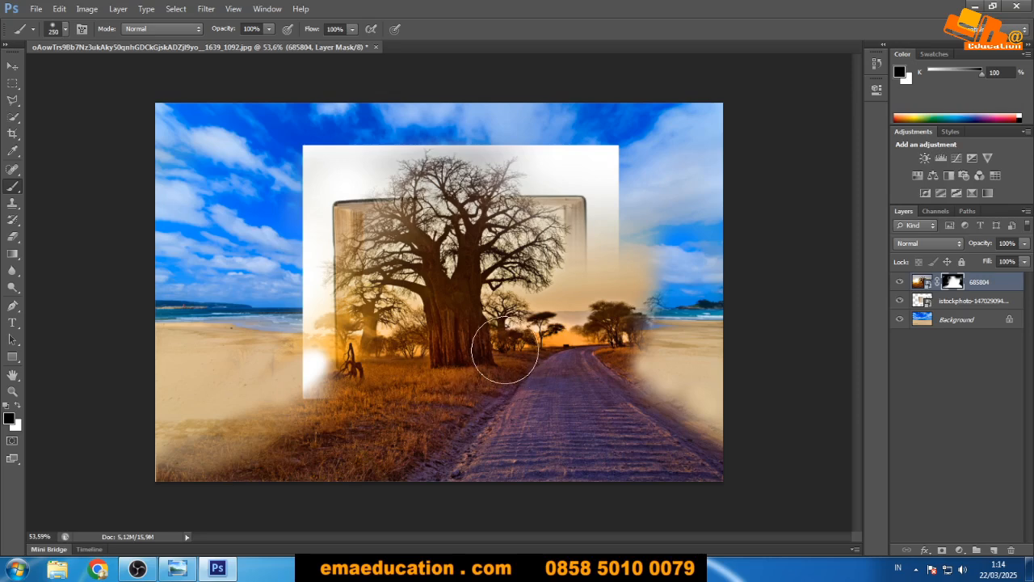
pyautogui.press('[')
pyautogui.press('[')
pyautogui.moveTo(506, 355)
pyautogui.mouseDown()
pyautogui.moveTo(414, 411)
pyautogui.moveTo(335, 486)
pyautogui.moveTo(502, 391)
pyautogui.moveTo(486, 413)
pyautogui.moveTo(481, 364)
pyautogui.moveTo(260, 498)
pyautogui.moveTo(330, 416)
pyautogui.moveTo(400, 367)
pyautogui.moveTo(173, 492)
pyautogui.moveTo(235, 390)
pyautogui.moveTo(139, 459)
pyautogui.moveTo(423, 381)
pyautogui.moveTo(244, 501)
pyautogui.moveTo(255, 453)
pyautogui.moveTo(403, 329)
pyautogui.moveTo(163, 440)
pyautogui.moveTo(441, 256)
pyautogui.moveTo(213, 492)
pyautogui.moveTo(527, 159)
pyautogui.moveTo(236, 293)
pyautogui.moveTo(491, 120)
pyautogui.moveTo(367, 222)
pyautogui.moveTo(330, 300)
pyautogui.moveTo(534, 191)
pyautogui.moveTo(495, 228)
pyautogui.moveTo(542, 224)
pyautogui.moveTo(489, 252)
pyautogui.moveTo(722, 292)
pyautogui.moveTo(559, 285)
pyautogui.moveTo(661, 337)
pyautogui.moveTo(666, 364)
pyautogui.moveTo(617, 308)
pyautogui.moveTo(638, 337)
pyautogui.moveTo(581, 305)
pyautogui.moveTo(502, 309)
pyautogui.moveTo(464, 346)
pyautogui.moveTo(486, 359)
pyautogui.moveTo(522, 328)
pyautogui.moveTo(596, 311)
pyautogui.moveTo(454, 344)
pyautogui.moveTo(592, 247)
pyautogui.moveTo(420, 316)
pyautogui.moveTo(390, 361)
pyautogui.moveTo(510, 288)
pyautogui.moveTo(457, 355)
pyautogui.moveTo(415, 369)
pyautogui.mouseUp()
pyautogui.hotkey('ctrl', 'z')
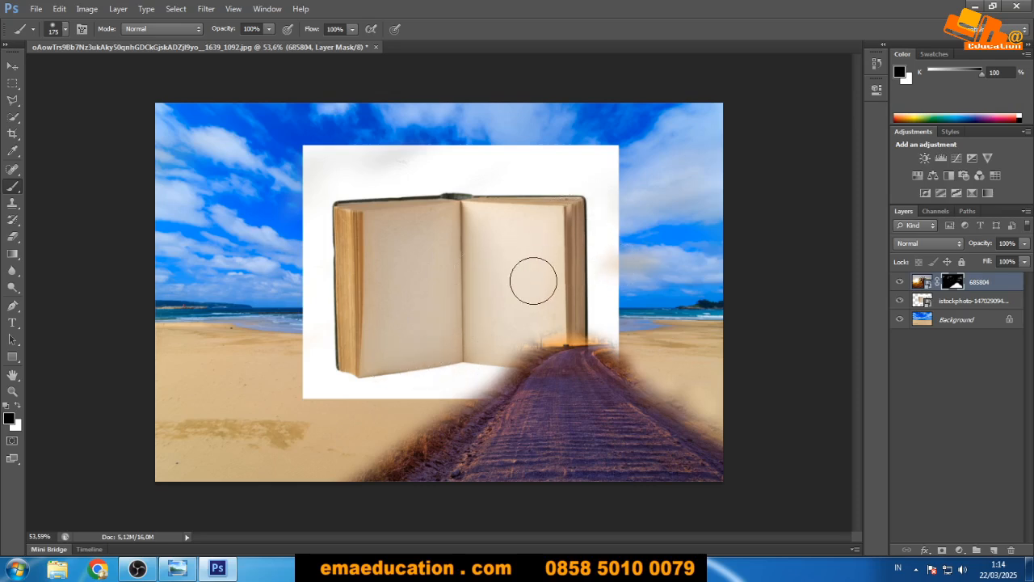
pyautogui.moveTo(567, 315)
pyautogui.mouseDown()
pyautogui.moveTo(655, 316)
pyautogui.moveTo(573, 316)
pyautogui.moveTo(520, 332)
pyautogui.moveTo(615, 320)
pyautogui.mouseUp()
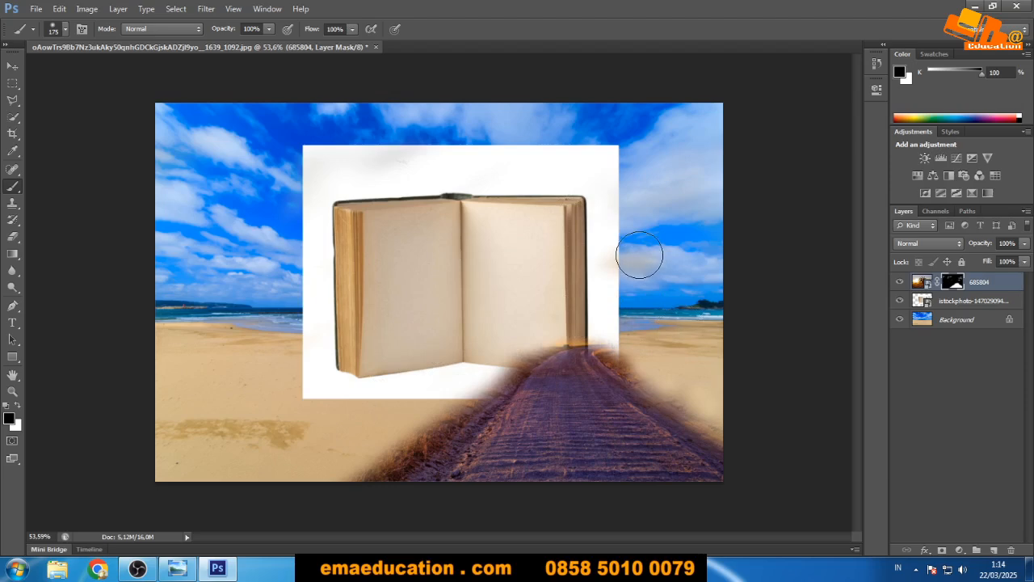
pyautogui.moveTo(639, 255); pyautogui.dragTo(610, 233)
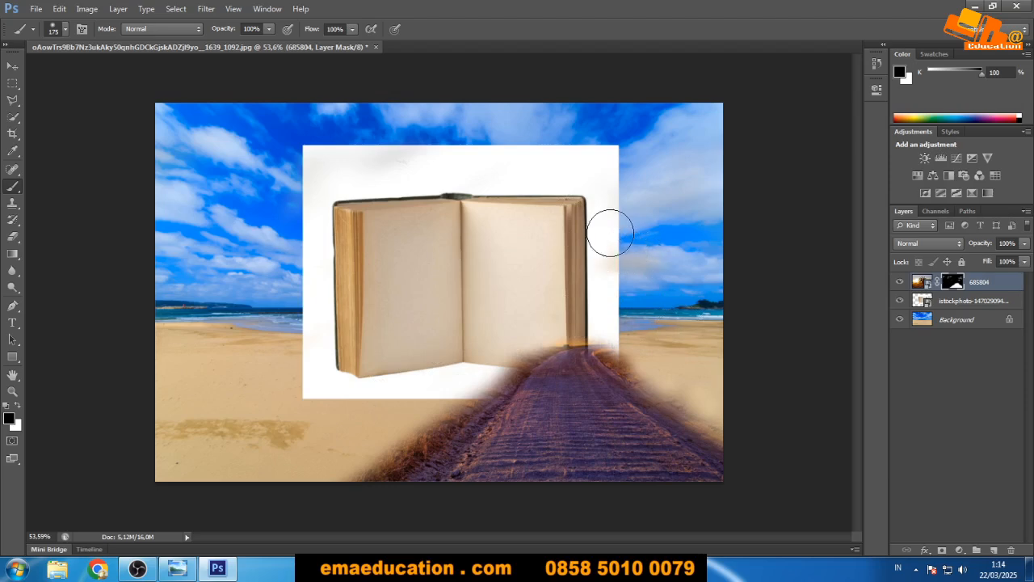
# Move the book layer to the right and slightly up with Free Transform so the road leads into its right page.
pyautogui.click(12, 65)
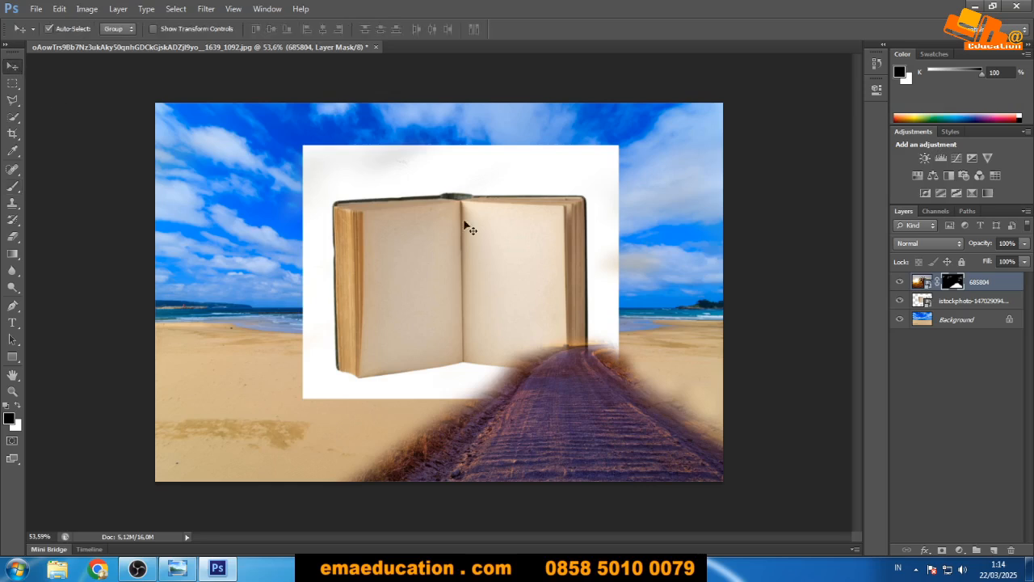
pyautogui.click(979, 303)
pyautogui.hotkey('ctrl', 't')
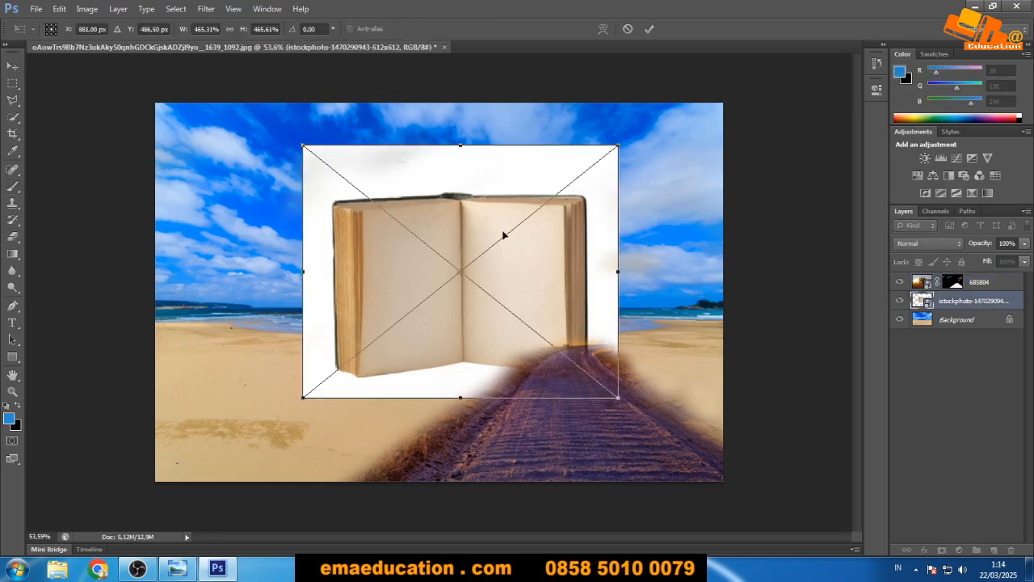
pyautogui.moveTo(558, 216); pyautogui.dragTo(613, 217)
pyautogui.press('Return')
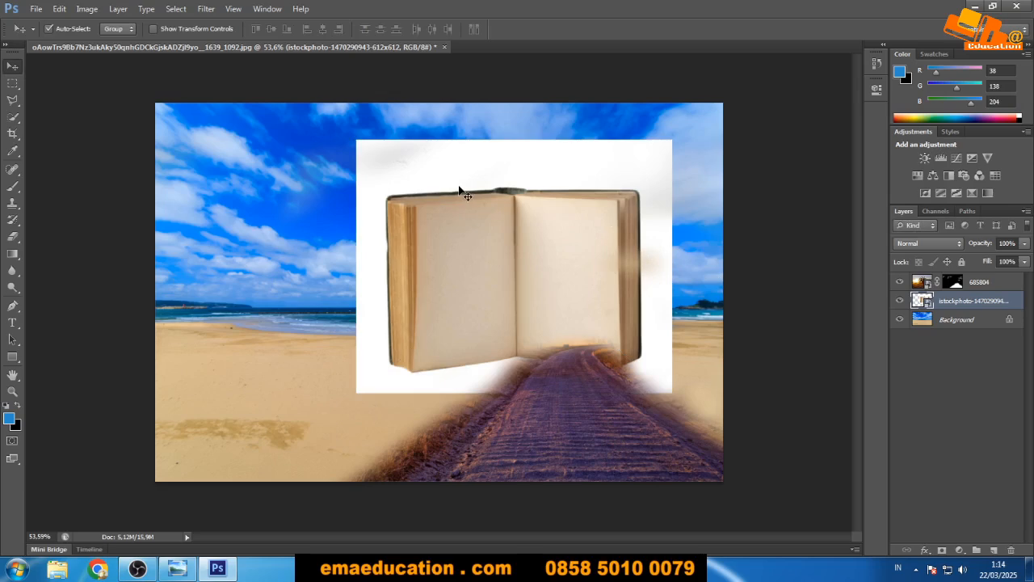
# Remove the white background around the book with the Magic Eraser tool, rasterizing the smart object.
pyautogui.press('e')
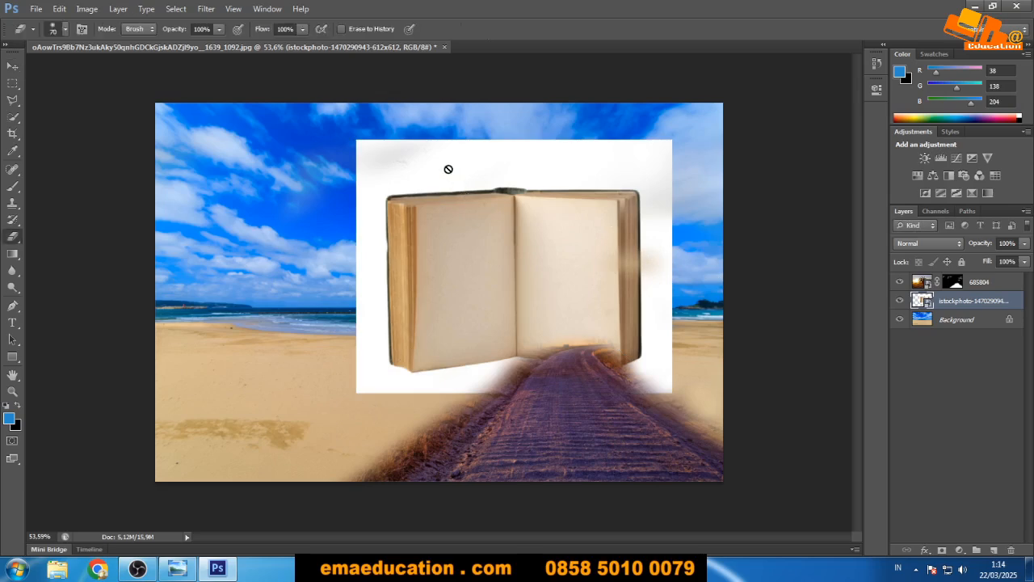
pyautogui.rightClick(17, 239)
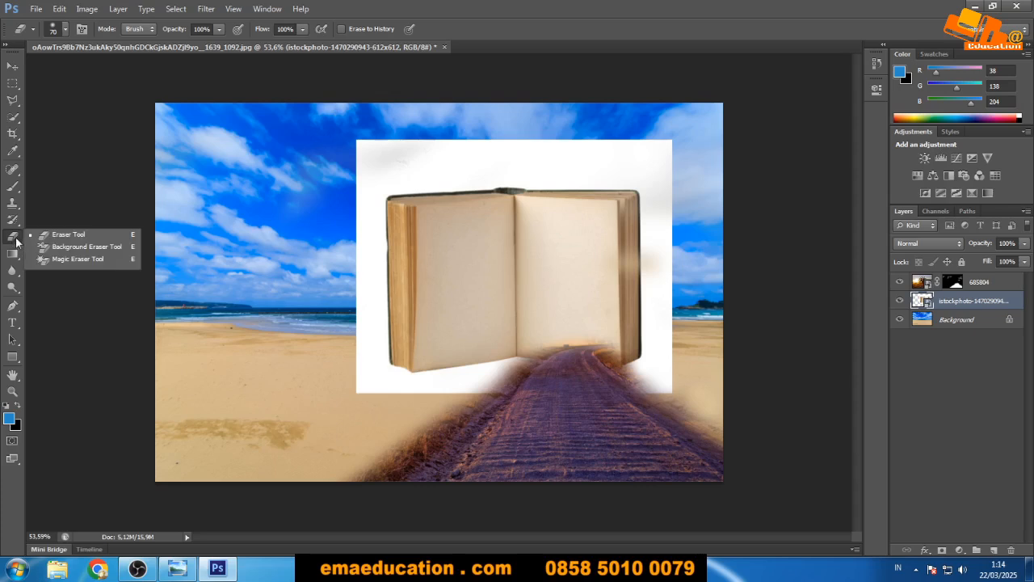
pyautogui.click(77, 259)
pyautogui.click(450, 172)
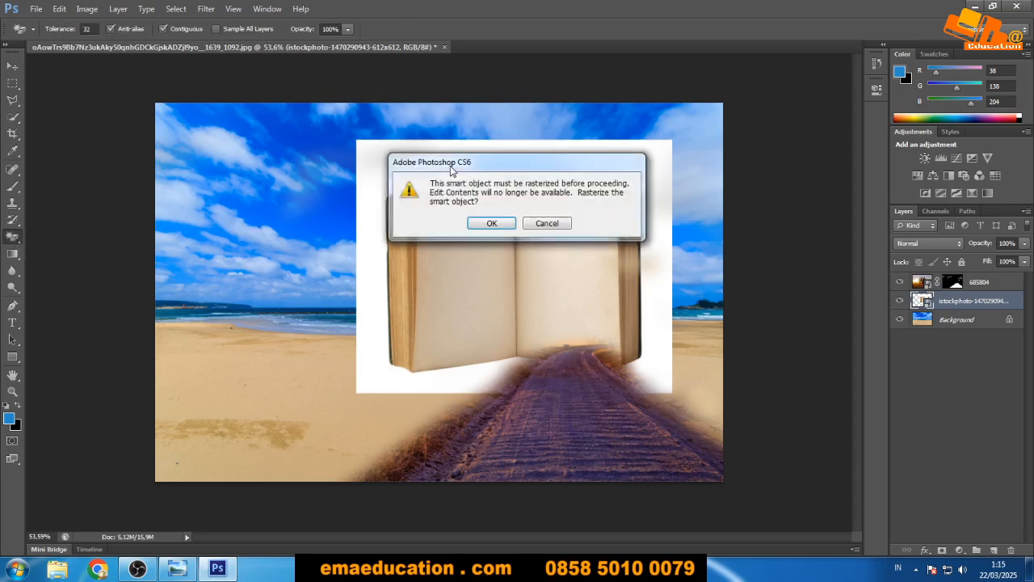
pyautogui.press('Return')
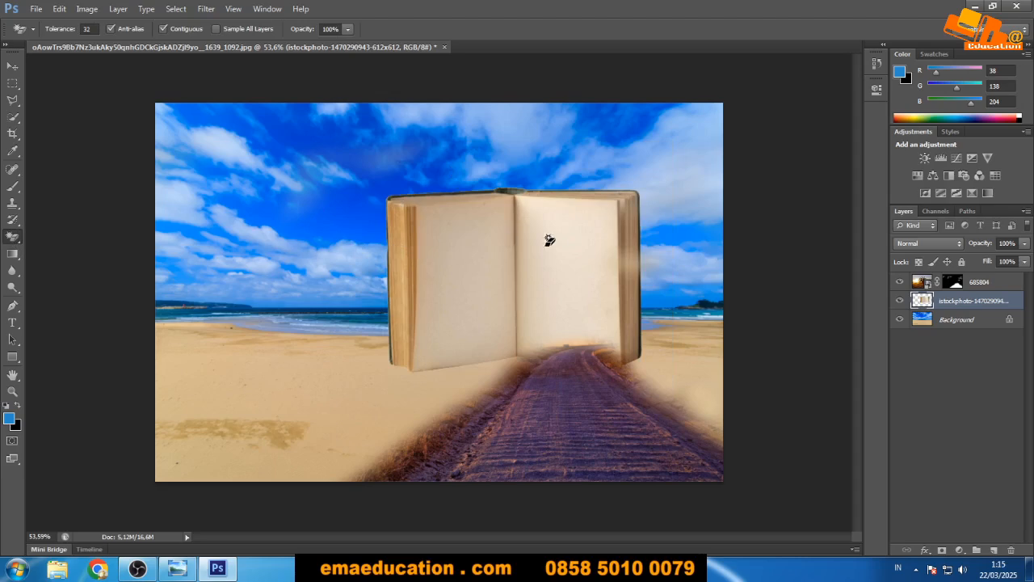
# Enlarge the book up and to the left with Free Transform and shift it slightly right behind the road.
pyautogui.press('v')
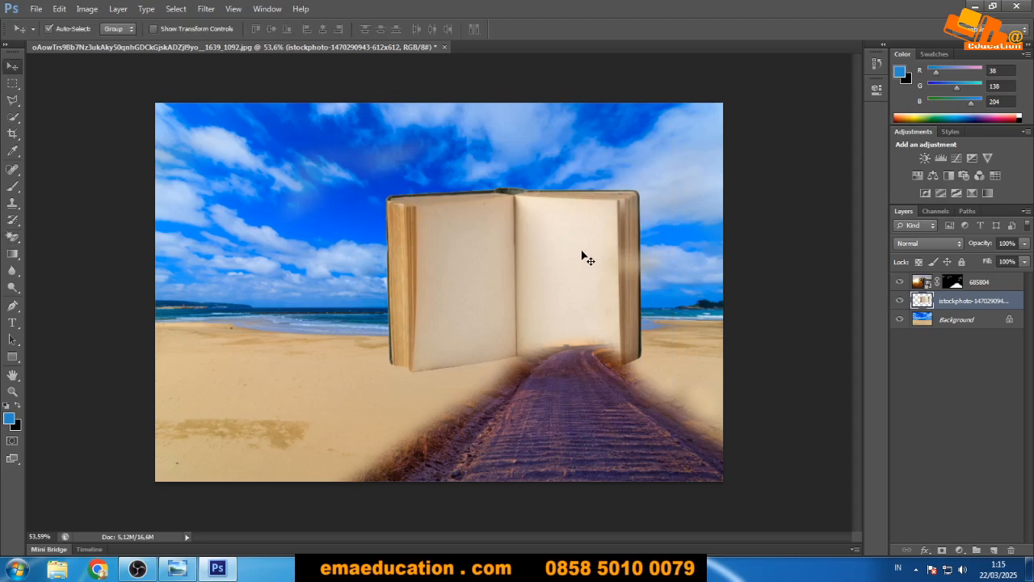
pyautogui.hotkey('ctrl', 't')
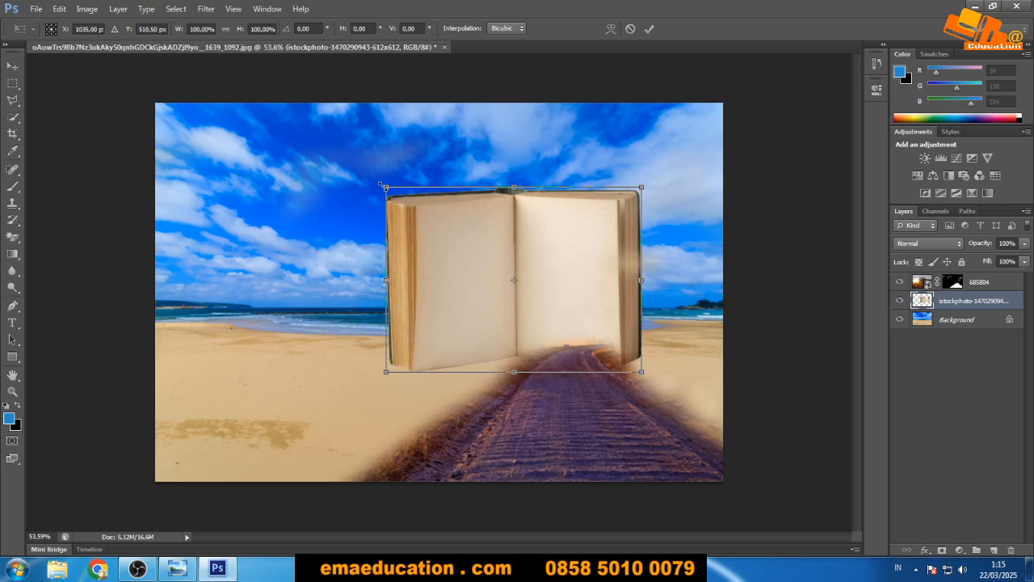
pyautogui.moveTo(379, 184); pyautogui.dragTo(293, 153)
pyautogui.moveTo(622, 241); pyautogui.dragTo(634, 239)
pyautogui.press('Return')
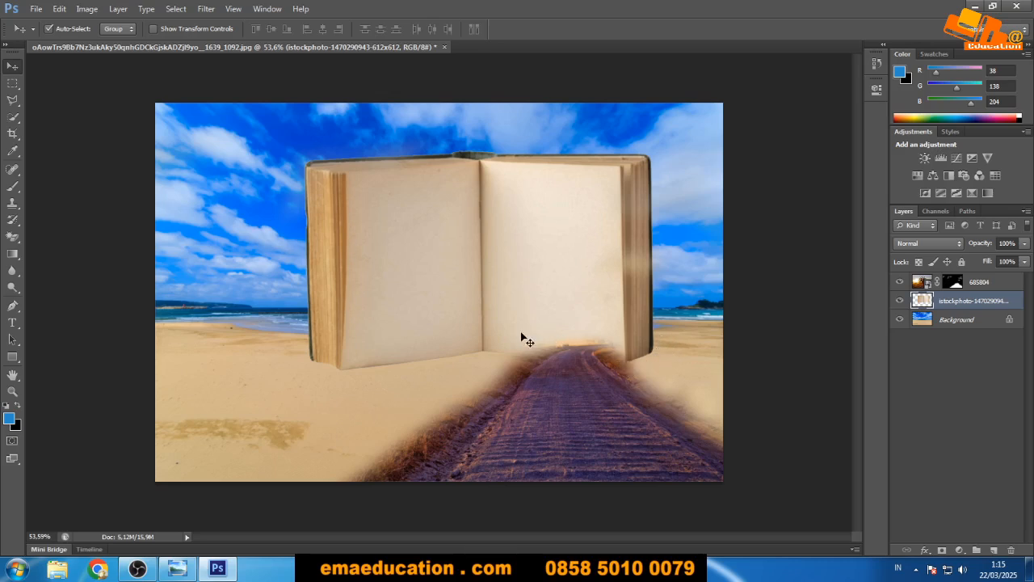
# Paint white on the 685804 layer mask with a smaller brush to reveal the big tree on the book's left page.
pyautogui.click(991, 290)
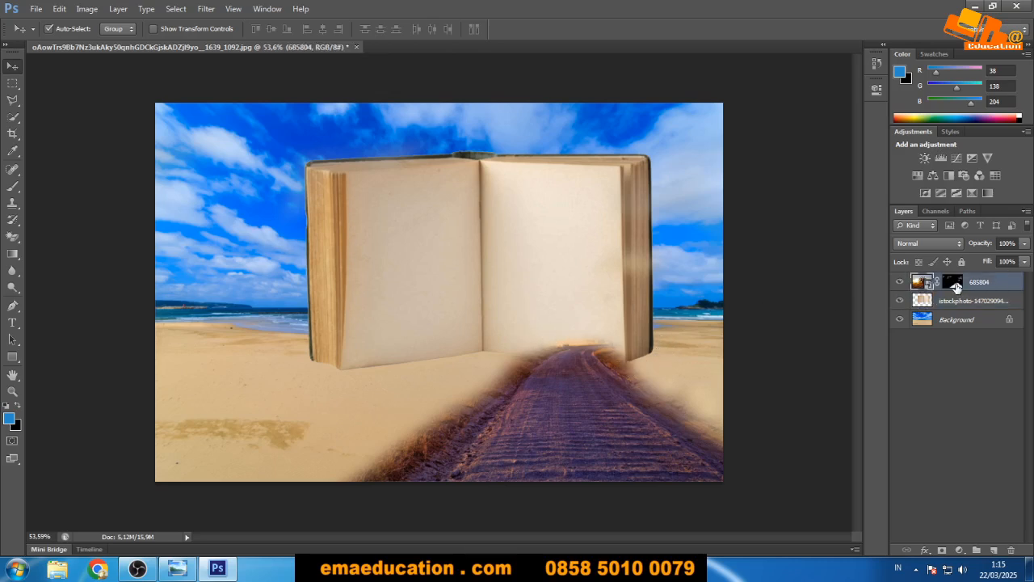
pyautogui.click(954, 284)
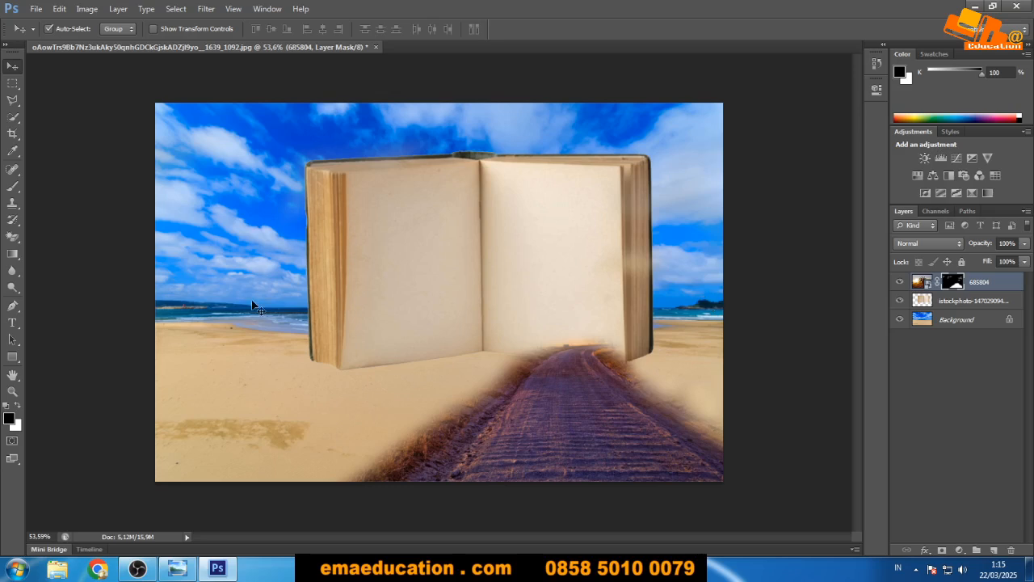
pyautogui.press('b')
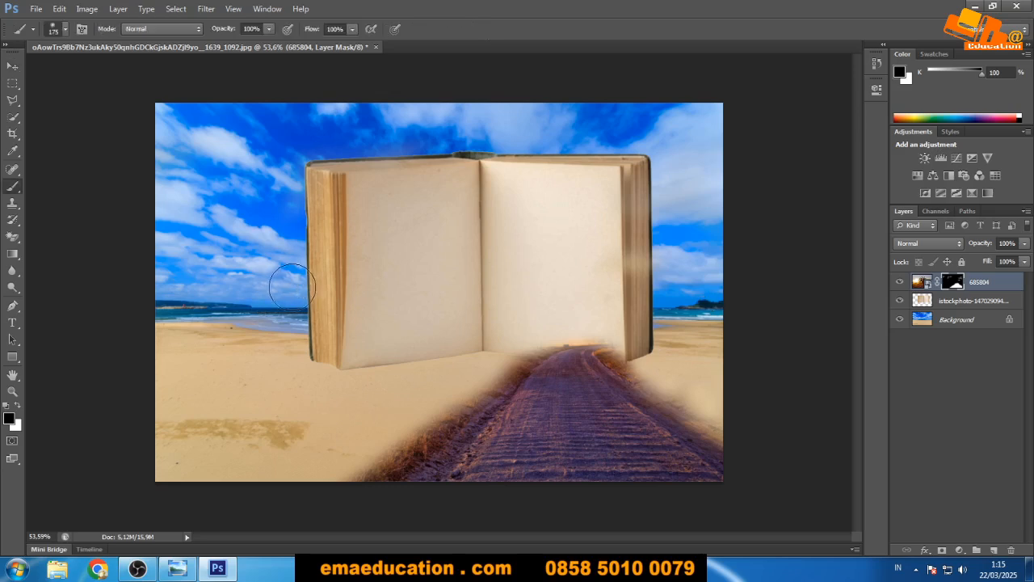
pyautogui.click(18, 409)
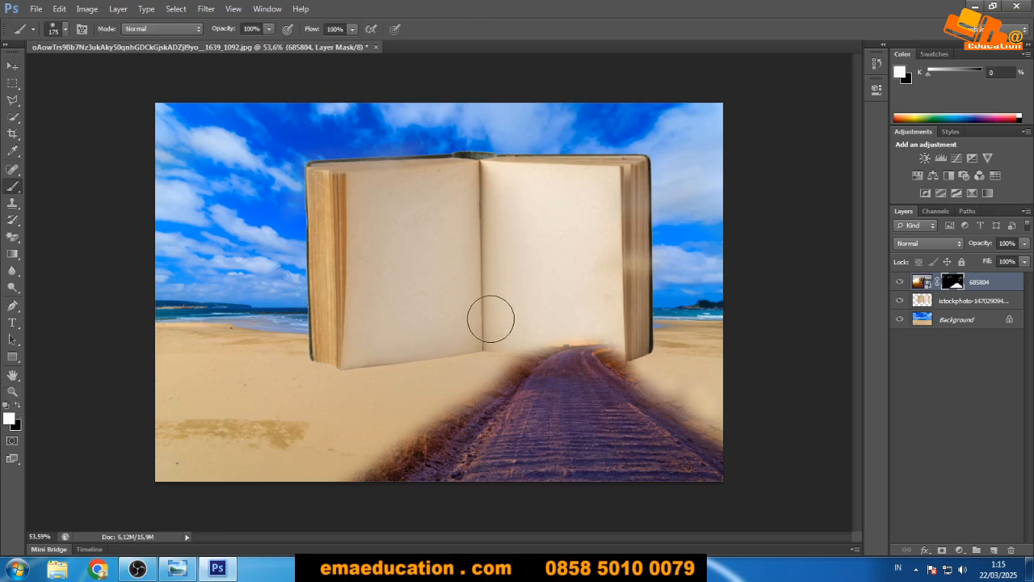
pyautogui.press('[')
pyautogui.press('[')
pyautogui.press('[')
pyautogui.moveTo(367, 190)
pyautogui.mouseDown()
pyautogui.moveTo(484, 177)
pyautogui.moveTo(474, 200)
pyautogui.moveTo(453, 183)
pyautogui.moveTo(359, 195)
pyautogui.moveTo(380, 184)
pyautogui.moveTo(360, 185)
pyautogui.moveTo(375, 187)
pyautogui.moveTo(366, 262)
pyautogui.moveTo(376, 314)
pyautogui.moveTo(392, 223)
pyautogui.moveTo(438, 210)
pyautogui.moveTo(403, 310)
pyautogui.moveTo(379, 337)
pyautogui.moveTo(456, 323)
pyautogui.moveTo(462, 243)
pyautogui.mouseUp()
# Reveal the branches and sunset sky on the book's right page with a 175 px white brush.
pyautogui.press(']')
pyautogui.press(']')
pyautogui.press(']')
pyautogui.press(']')
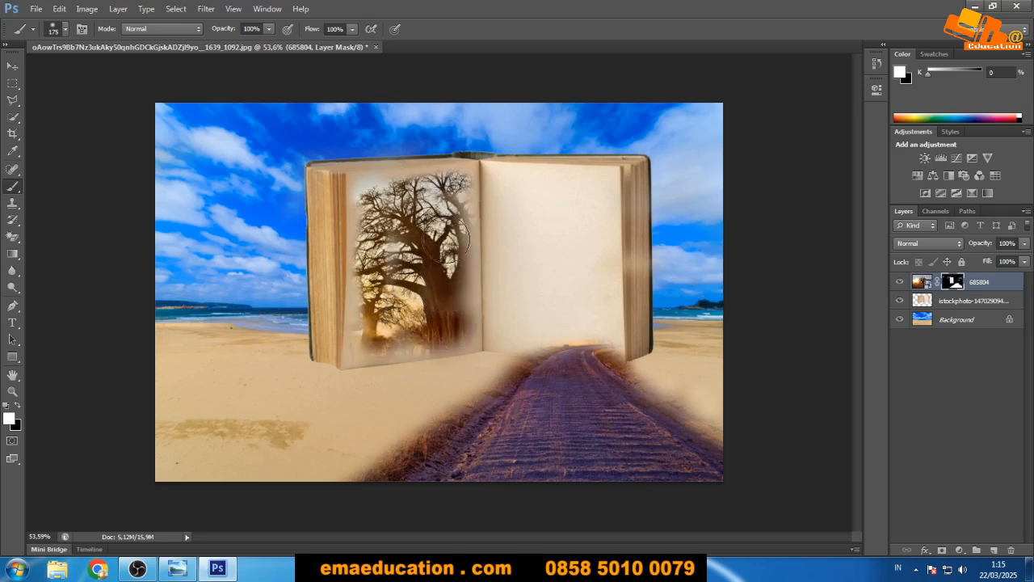
pyautogui.moveTo(535, 201)
pyautogui.mouseDown()
pyautogui.moveTo(589, 196)
pyautogui.moveTo(589, 321)
pyautogui.moveTo(550, 231)
pyautogui.moveTo(529, 254)
pyautogui.moveTo(526, 301)
pyautogui.moveTo(512, 226)
pyautogui.moveTo(526, 285)
pyautogui.moveTo(521, 315)
pyautogui.moveTo(601, 321)
pyautogui.mouseUp()
# Reveal the small trees and grass beside the far end of the road with a 100 px brush.
pyautogui.press('[')
pyautogui.press('[')
pyautogui.press('[')
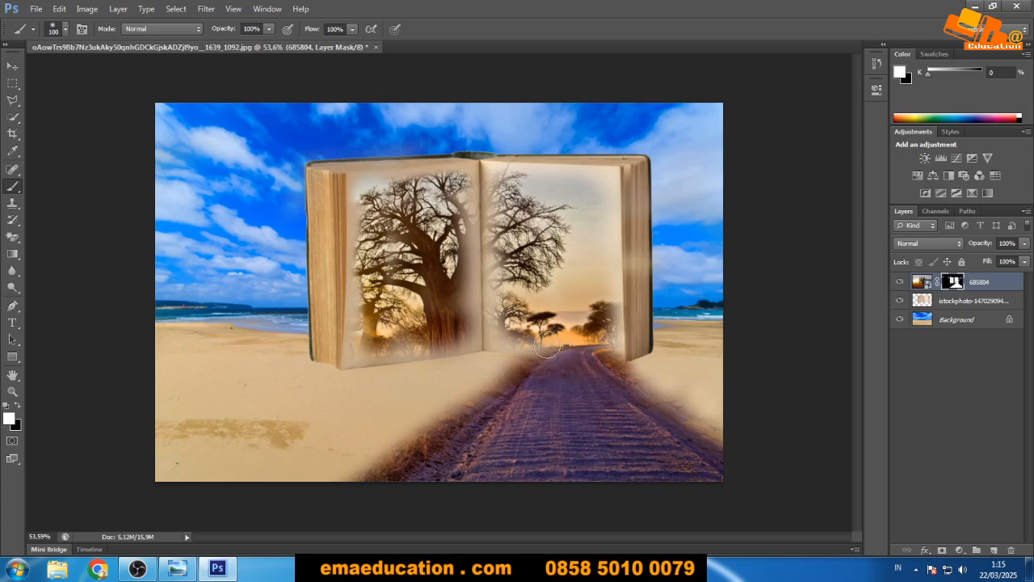
pyautogui.moveTo(519, 336)
pyautogui.mouseDown()
pyautogui.moveTo(530, 361)
pyautogui.moveTo(544, 327)
pyautogui.mouseUp()
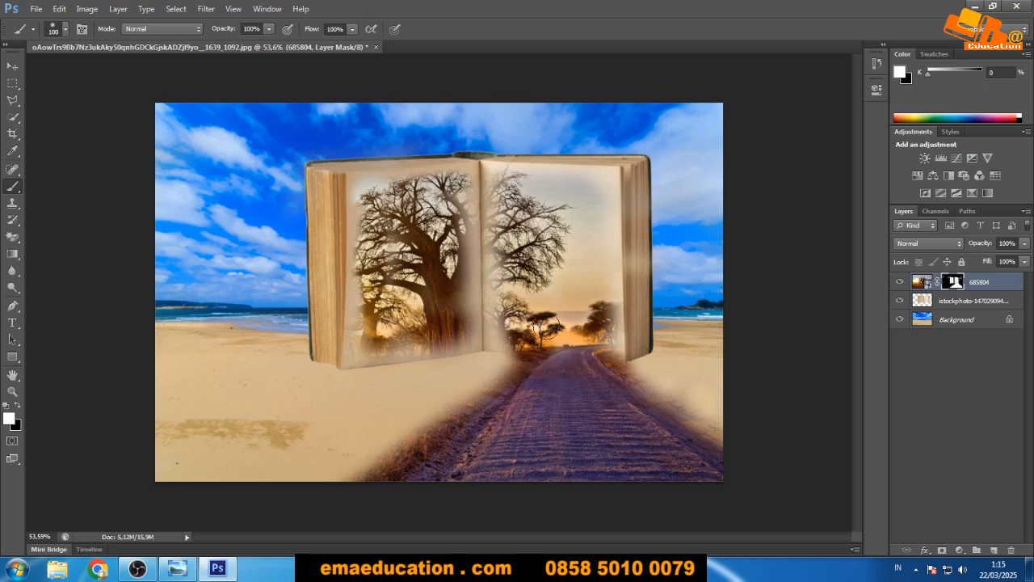
pyautogui.moveTo(592, 357)
pyautogui.mouseDown()
pyautogui.moveTo(604, 320)
pyautogui.moveTo(597, 356)
pyautogui.mouseUp()
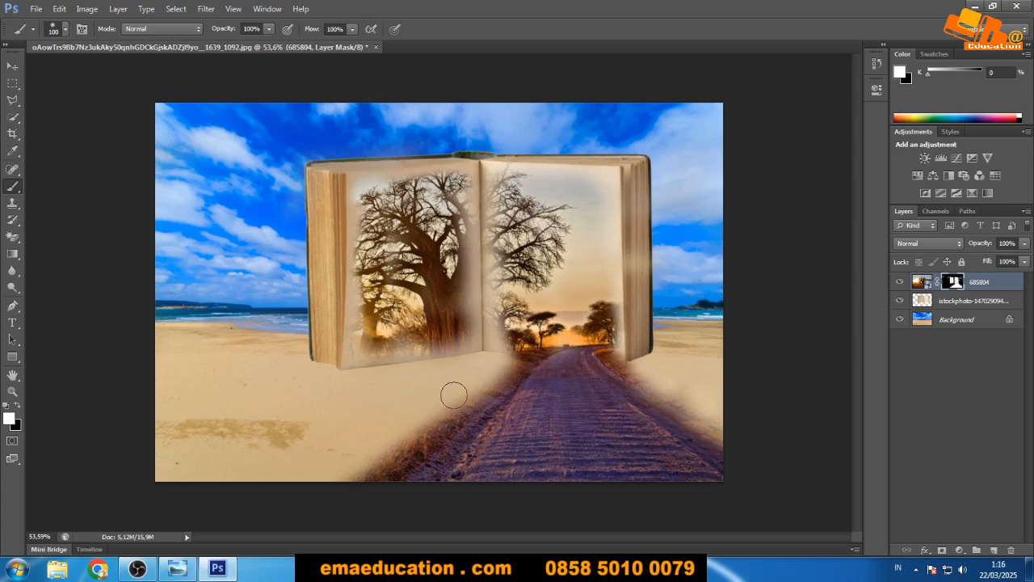
# Open the reference image maxresdefault.jpg from the desktop to examine its composition, and return to Photoshop.
pyautogui.hotkey('alt', 'Tab')
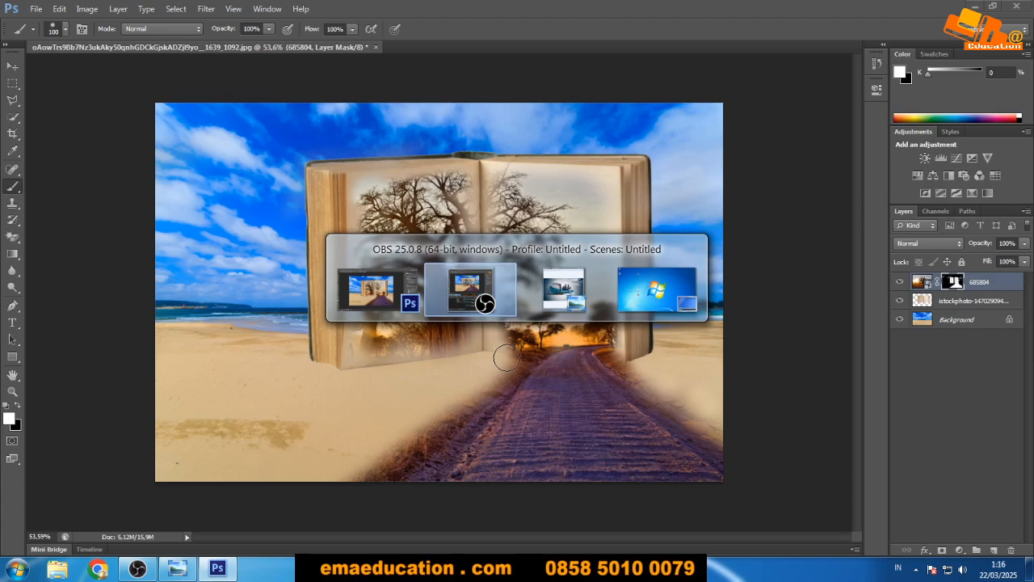
pyautogui.hotkey('alt', 'Tab')
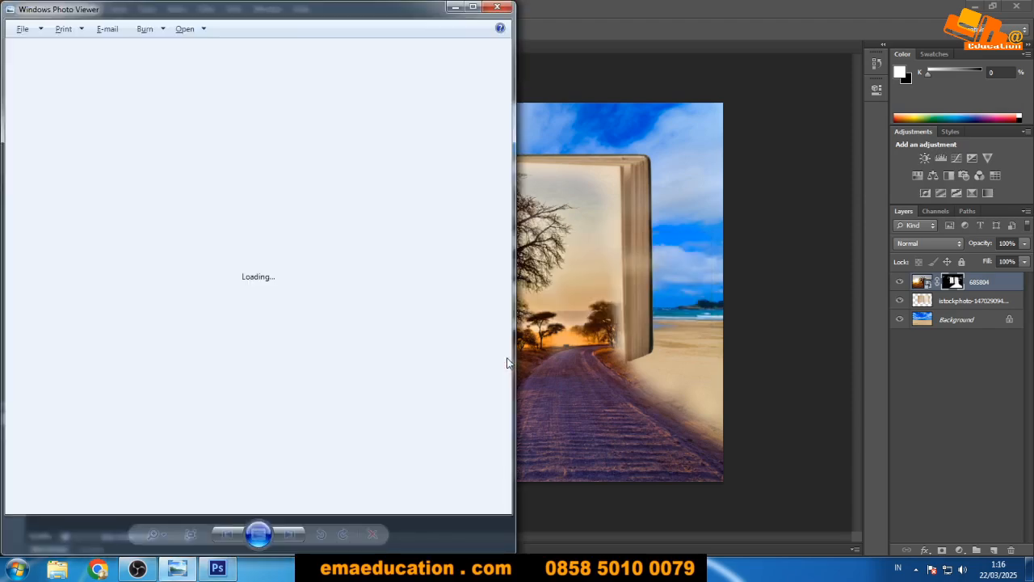
pyautogui.hotkey('alt', 'F4')
pyautogui.press('super+d')
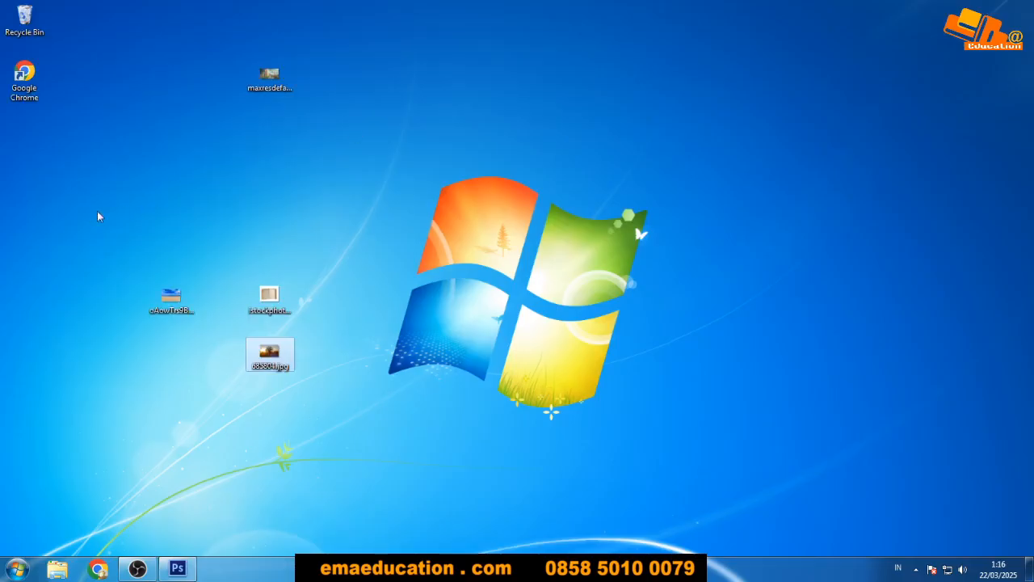
pyautogui.doubleClick(267, 81)
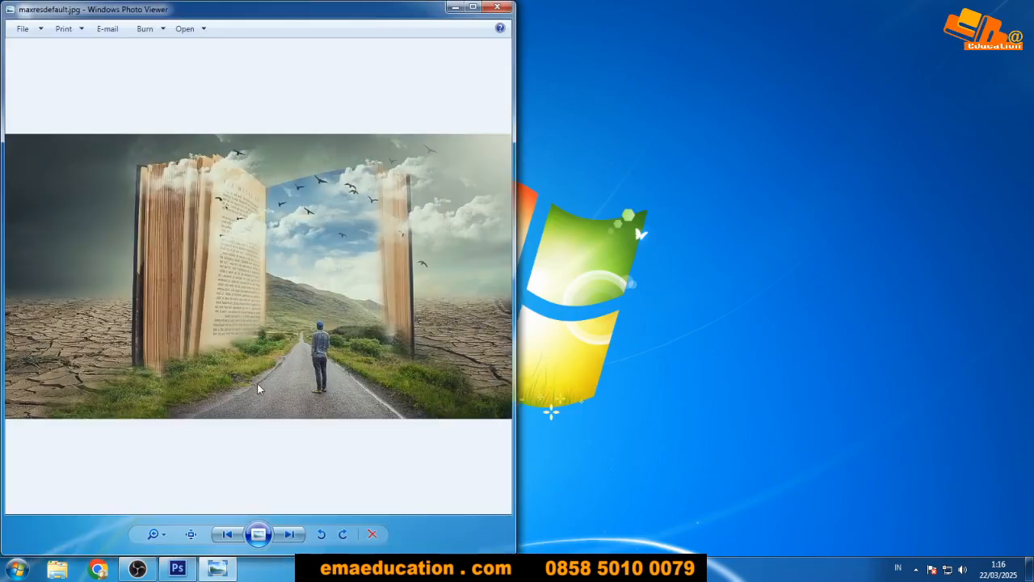
pyautogui.hotkey('alt', 'Tab')
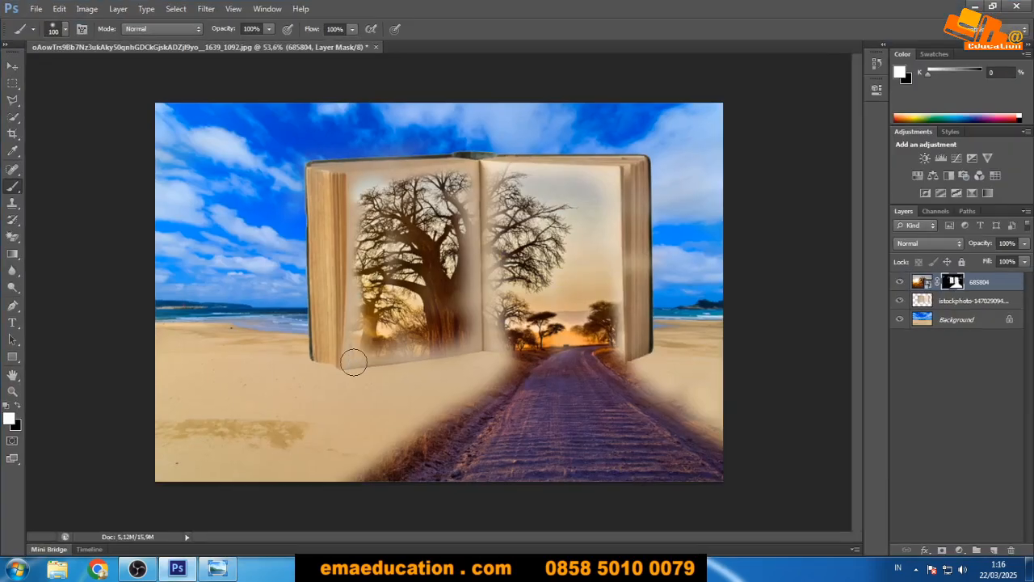
# Reveal the tree across the book's spine and a strip of grass along the photo's lower-left edge.
pyautogui.moveTo(487, 242)
pyautogui.mouseDown()
pyautogui.moveTo(469, 222)
pyautogui.moveTo(494, 281)
pyautogui.moveTo(512, 287)
pyautogui.moveTo(462, 294)
pyautogui.moveTo(489, 313)
pyautogui.moveTo(449, 321)
pyautogui.moveTo(526, 338)
pyautogui.mouseUp()
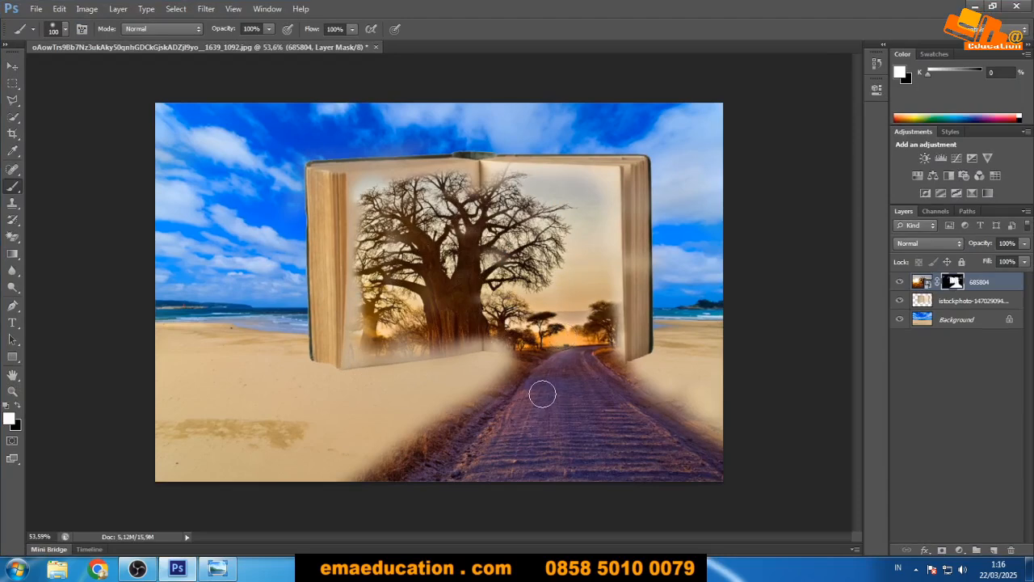
pyautogui.moveTo(374, 466)
pyautogui.mouseDown()
pyautogui.moveTo(292, 481)
pyautogui.moveTo(97, 485)
pyautogui.mouseUp()
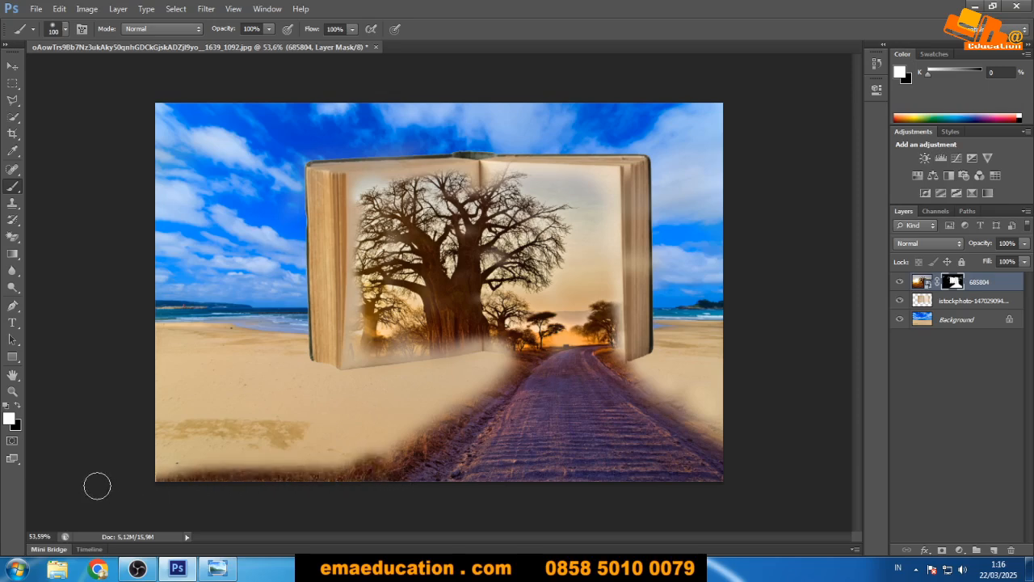
# Reveal more foreground grass on both sides of the road with a 200 px white brush.
pyautogui.press(']')
pyautogui.press(']')
pyautogui.press(']')
pyautogui.moveTo(729, 428); pyautogui.dragTo(654, 428)
pyautogui.moveTo(443, 437)
pyautogui.mouseDown()
pyautogui.moveTo(255, 466)
pyautogui.moveTo(275, 440)
pyautogui.moveTo(402, 442)
pyautogui.moveTo(408, 451)
pyautogui.moveTo(255, 472)
pyautogui.moveTo(180, 496)
pyautogui.mouseUp()
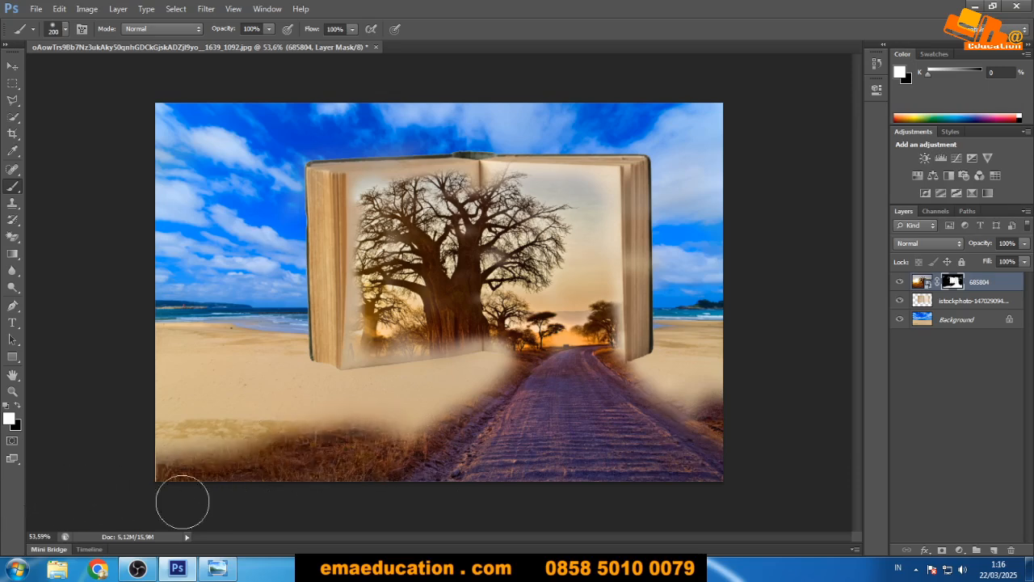
# Extend the grass up along both road edges, shrinking the brush to 90 px to refine the right side.
pyautogui.press('[')
pyautogui.press('[')
pyautogui.press('[')
pyautogui.moveTo(441, 419); pyautogui.dragTo(97, 477)
pyautogui.moveTo(496, 389); pyautogui.dragTo(413, 424)
pyautogui.press('[')
pyautogui.moveTo(647, 391); pyautogui.dragTo(716, 421)
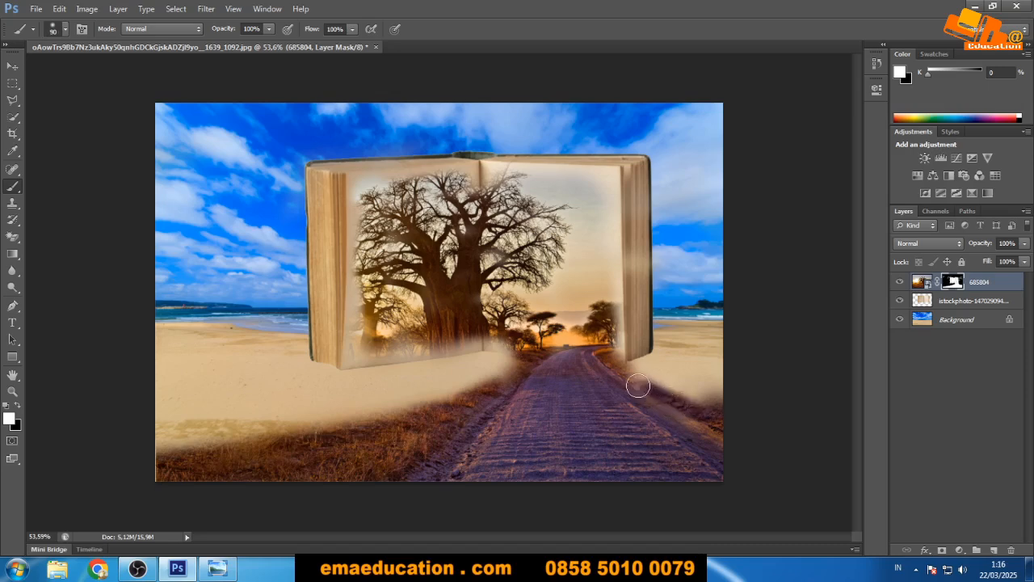
pyautogui.moveTo(638, 386); pyautogui.dragTo(720, 404)
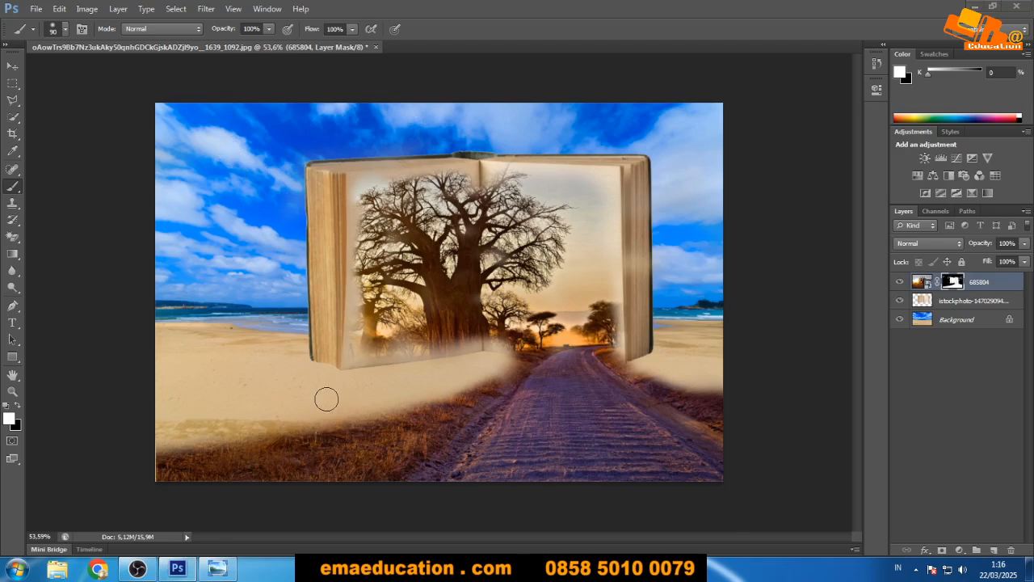
# Switch to Google Chrome and search Google Images for "cloud png".
pyautogui.click(97, 569)
pyautogui.write('cloud')
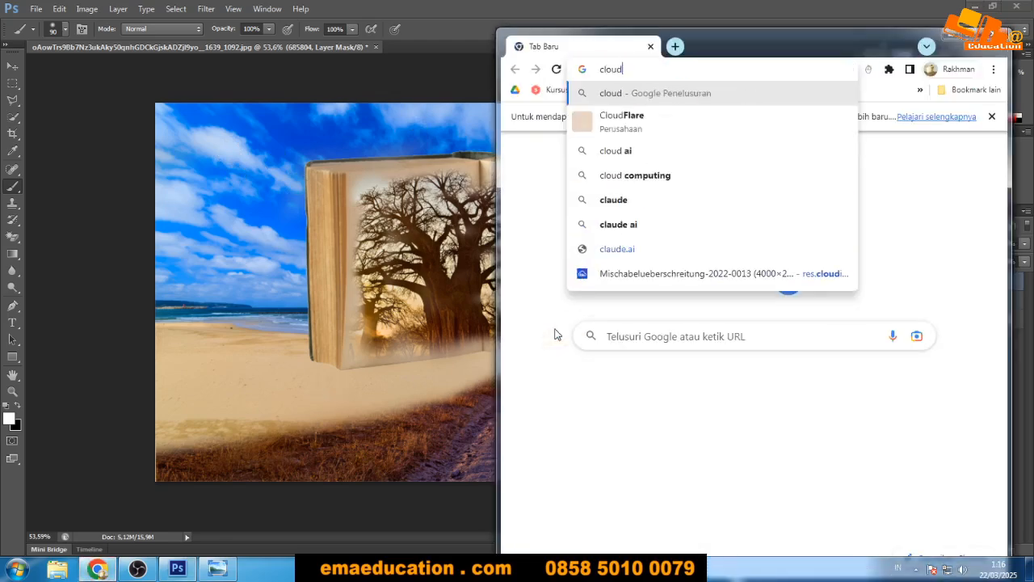
pyautogui.press('Return')
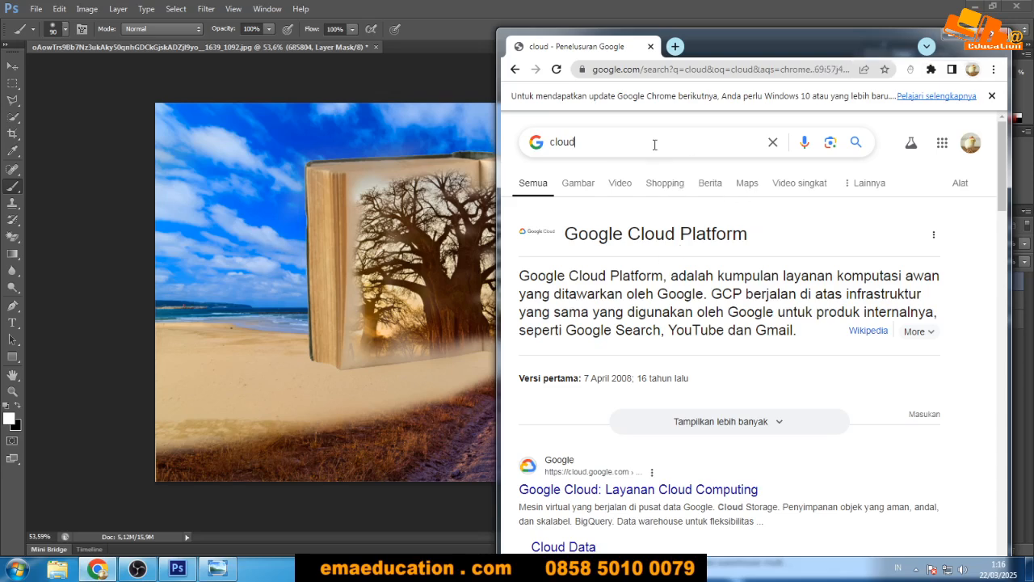
pyautogui.click(652, 143)
pyautogui.write('png')
pyautogui.press('Return')
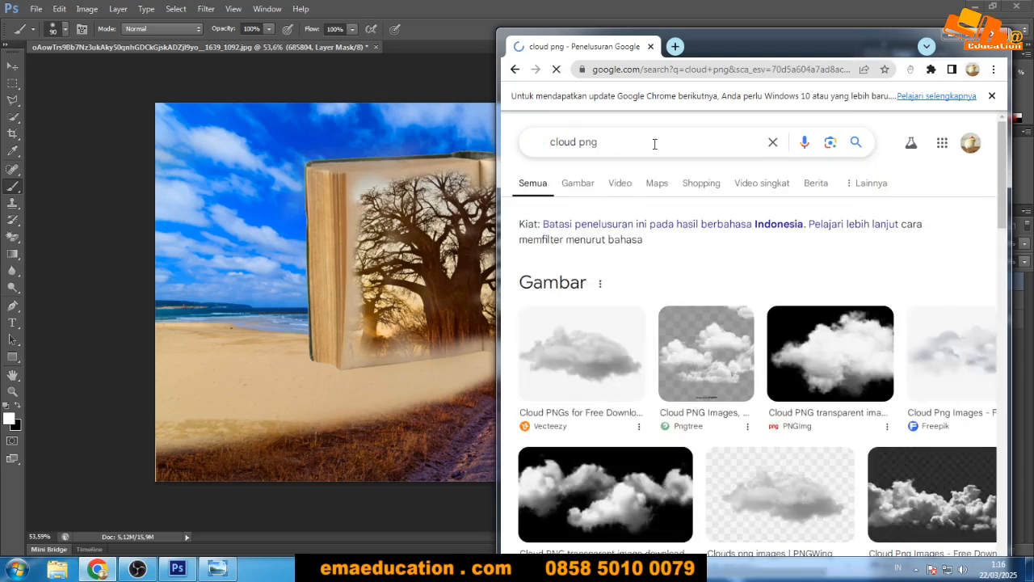
pyautogui.click(581, 179)
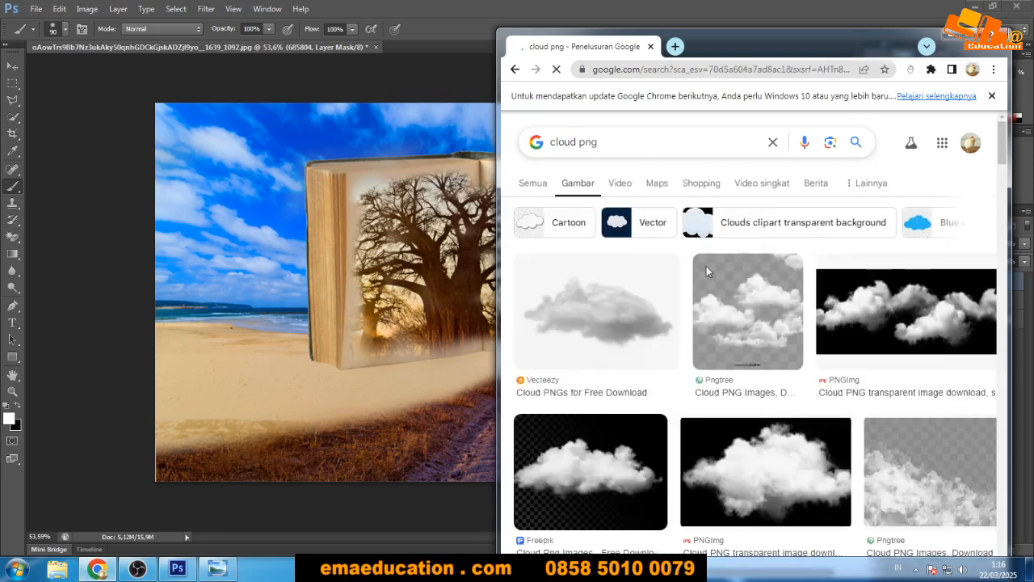
# Change the image search to "sky png" and preview the Dark Blue Sky PNG result from Pngtree.
pyautogui.doubleClick(566, 141)
pyautogui.write('sky')
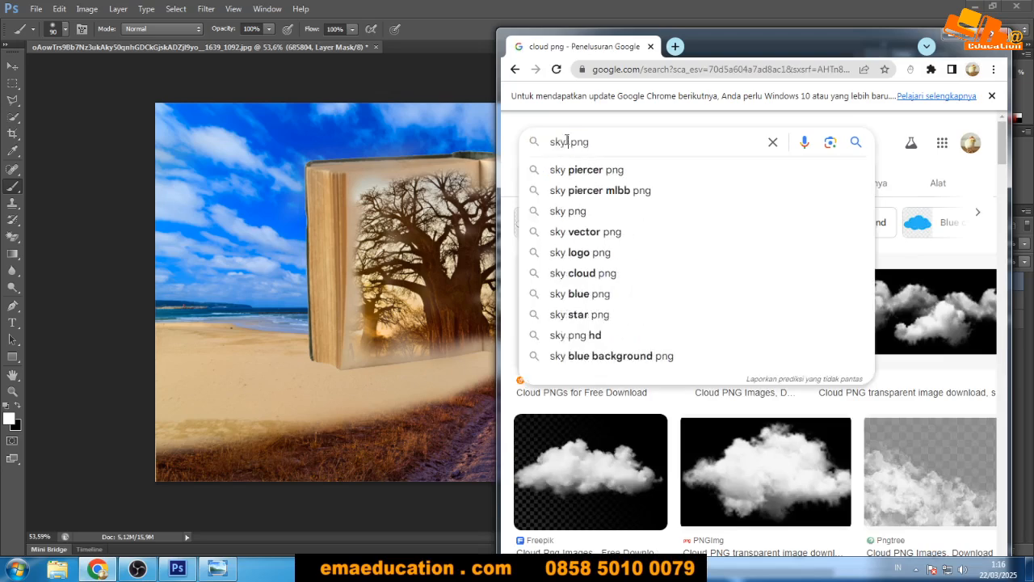
pyautogui.press('Return')
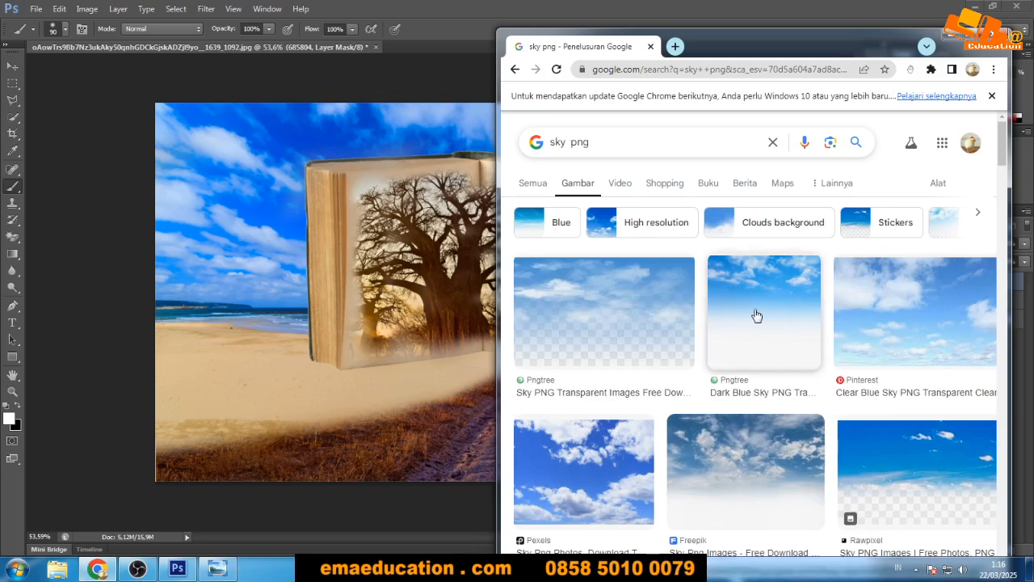
pyautogui.click(757, 316)
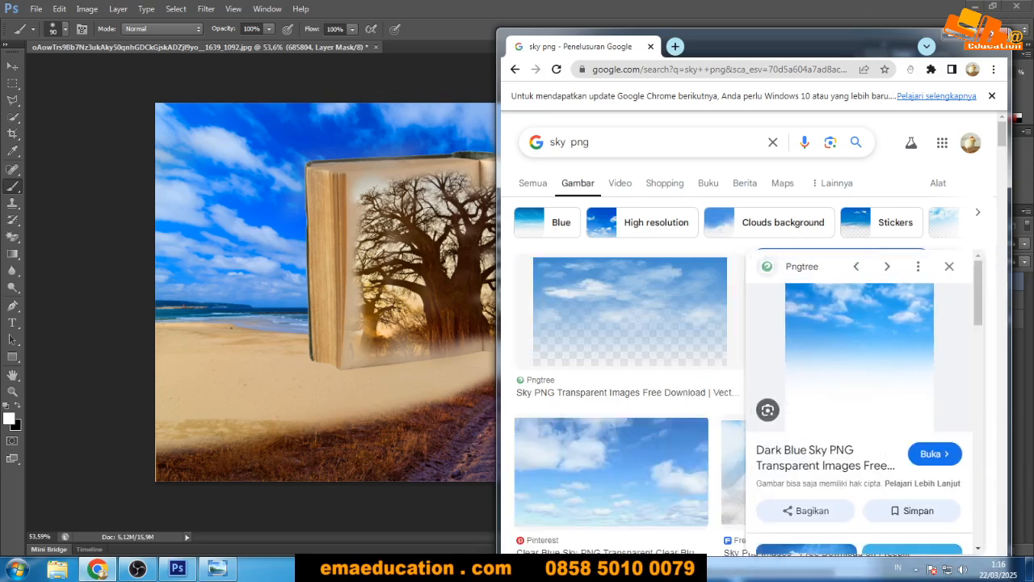
# Open the previewed sky image in its own tab and float the browser window over the Photoshop document.
pyautogui.click(971, 34)
pyautogui.rightClick(769, 305)
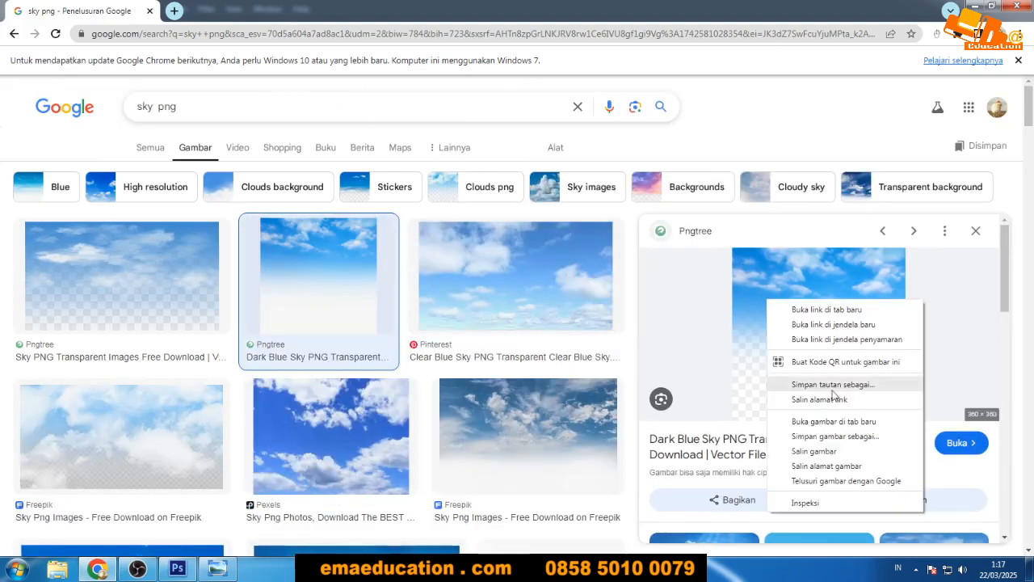
pyautogui.click(832, 422)
pyautogui.click(279, 11)
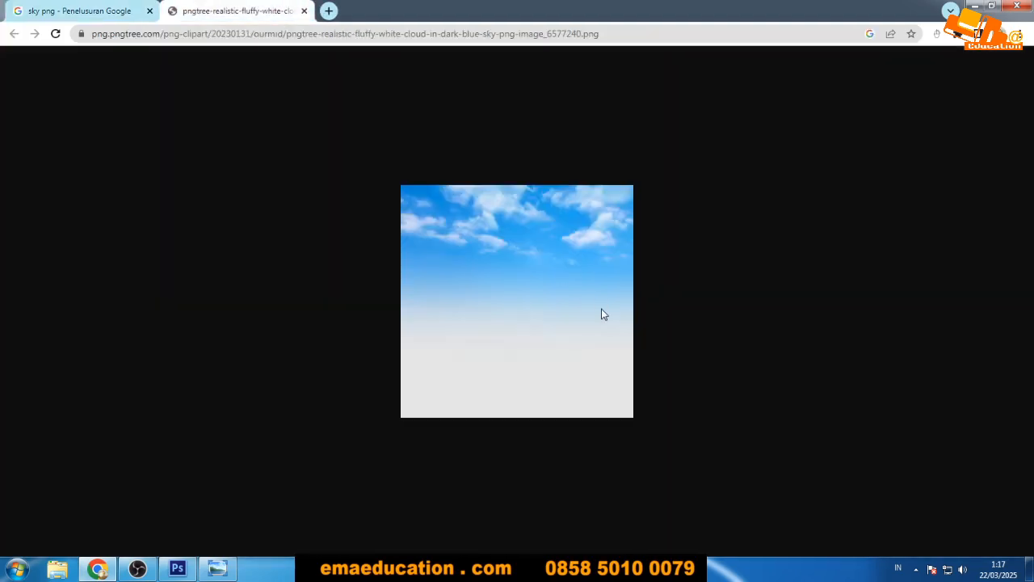
pyautogui.moveTo(566, 10); pyautogui.dragTo(604, 44)
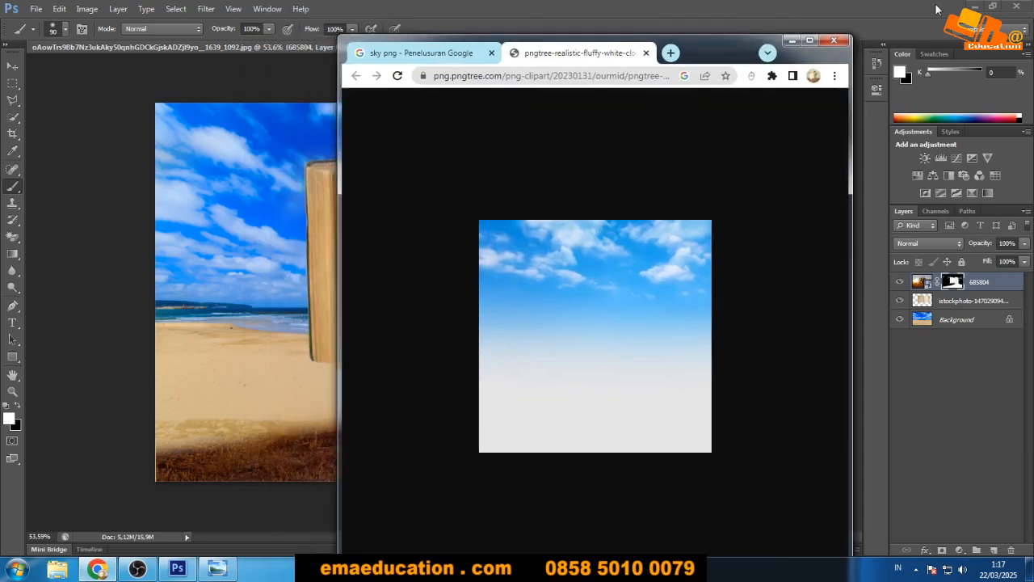
pyautogui.moveTo(879, 5); pyautogui.dragTo(739, 101)
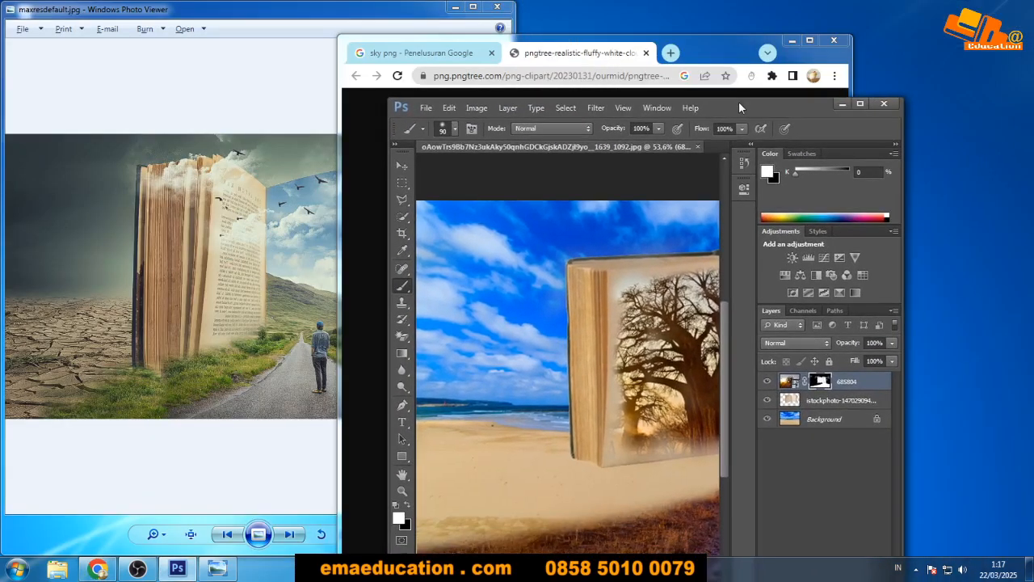
pyautogui.doubleClick(739, 101)
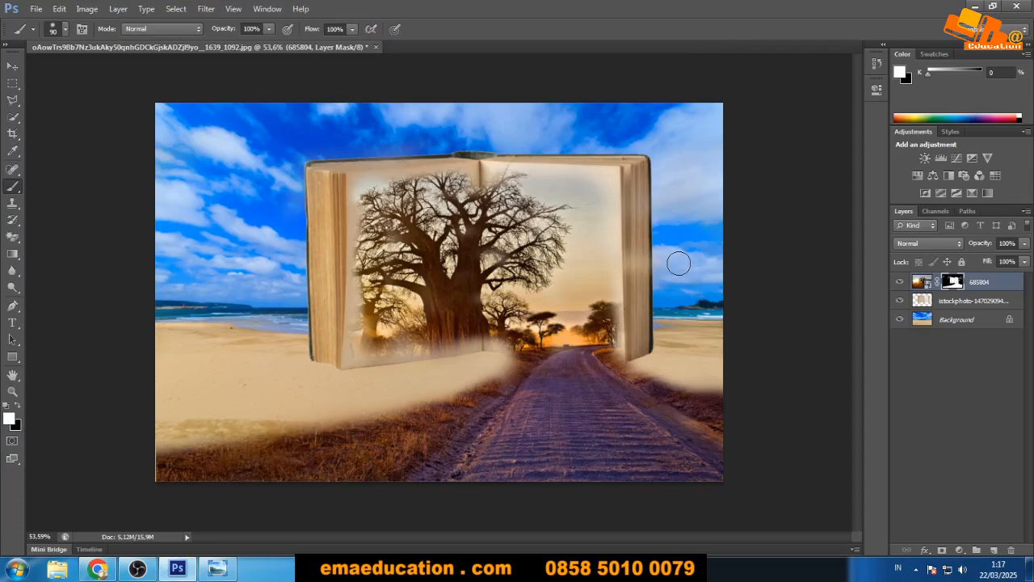
pyautogui.hotkey('alt', 'Tab')
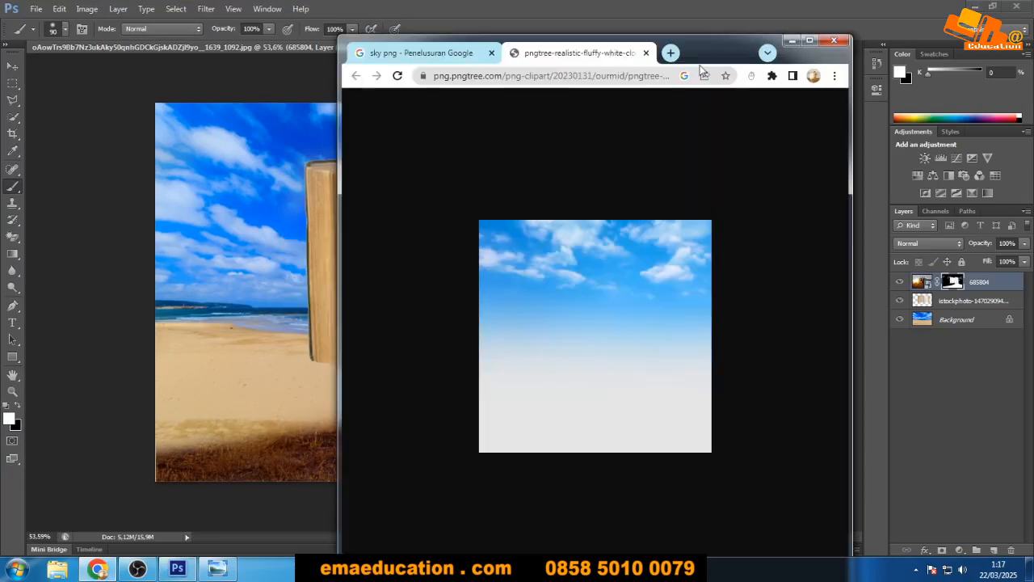
# Close the sky image tab and change the image search to "fog png".
pyautogui.click(645, 52)
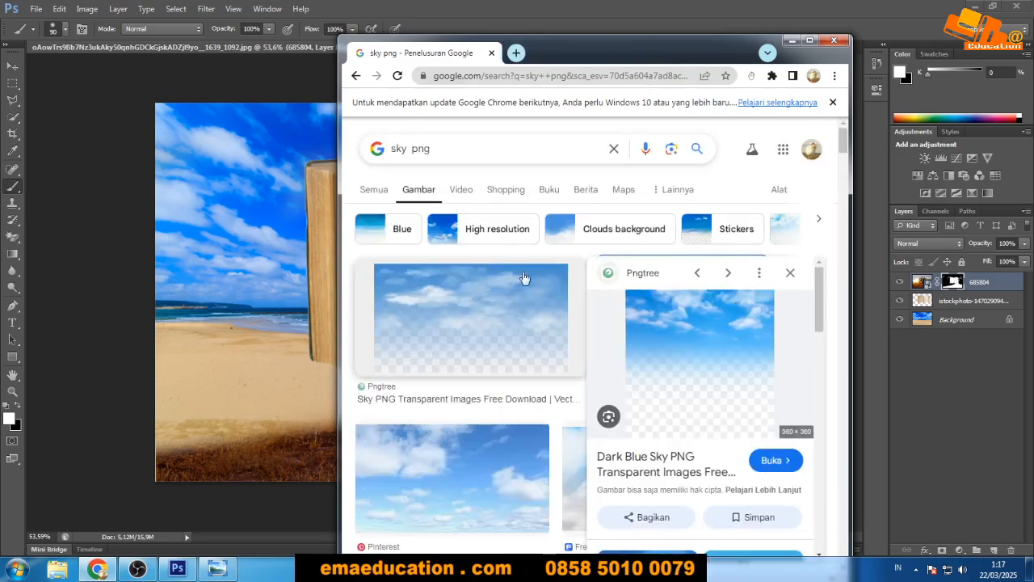
pyautogui.scroll(-3, 558, 344)
pyautogui.scroll(3, 465, 149)
pyautogui.doubleClick(401, 150)
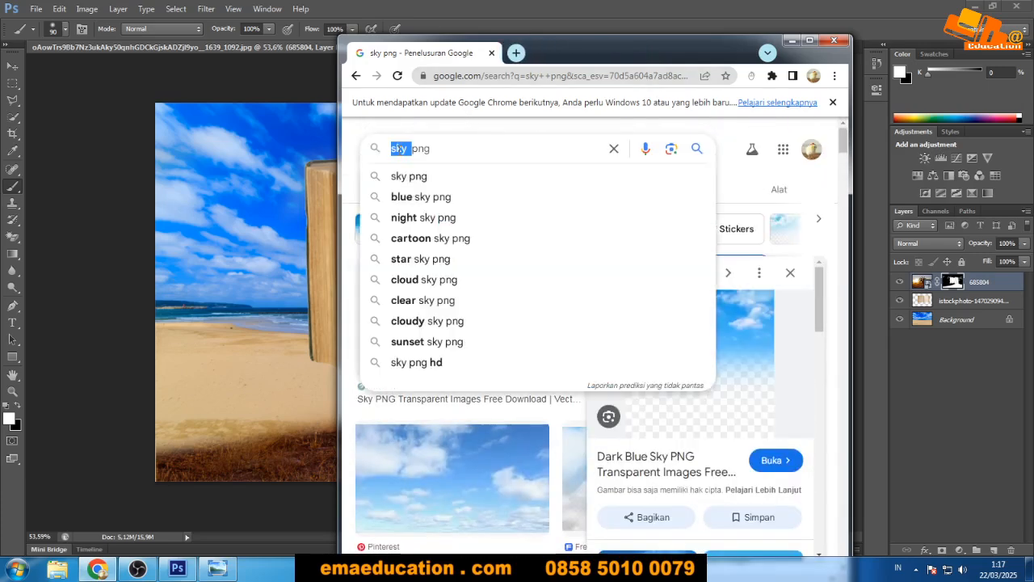
pyautogui.write('fog')
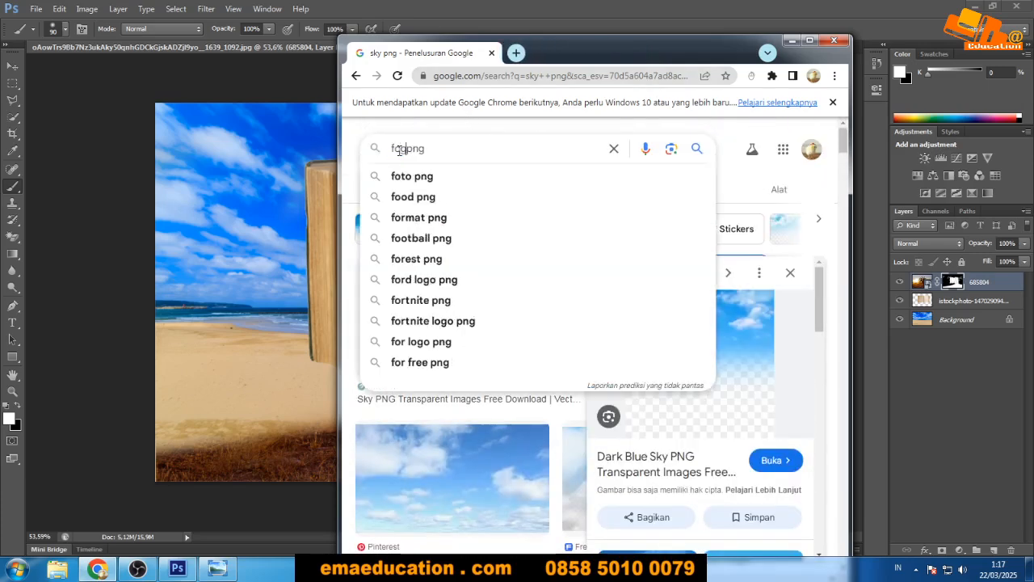
pyautogui.press('Return')
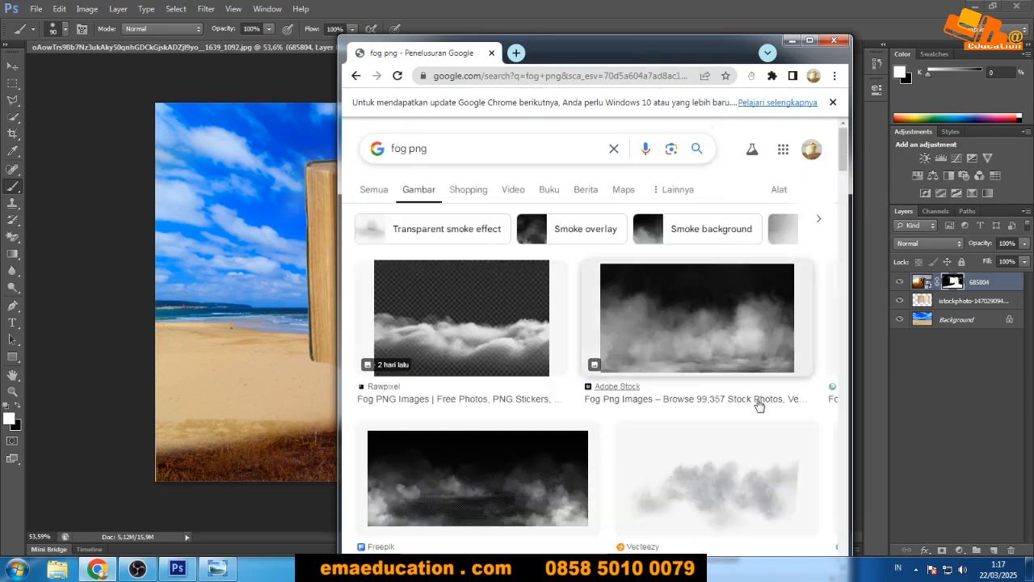
# Preview Vecteezy's Fog Design Clean Alpha 9374897 PNG result and open its image in a separate tab.
pyautogui.scroll(-3, 629, 360)
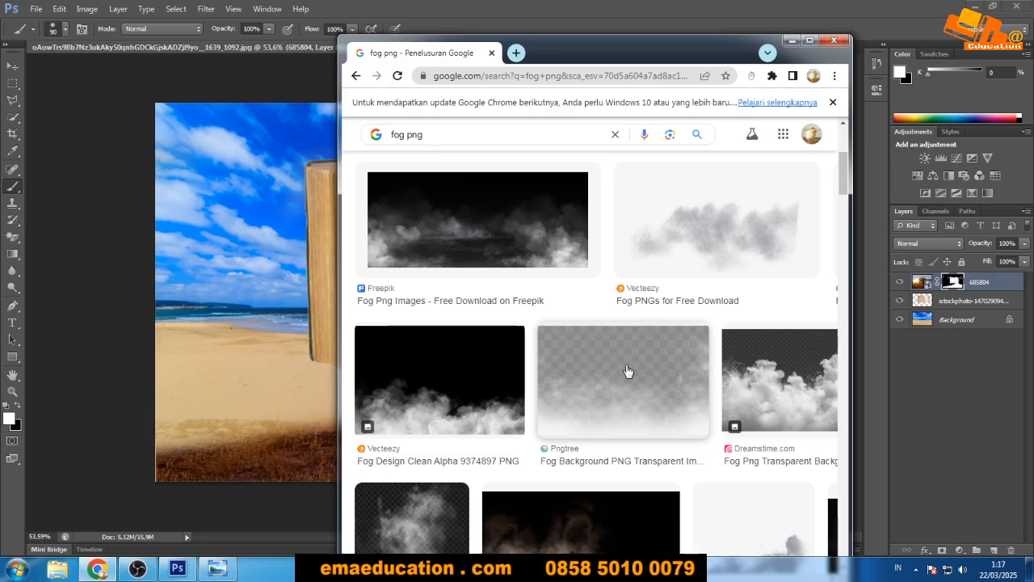
pyautogui.scroll(-2, 621, 368)
pyautogui.click(434, 275)
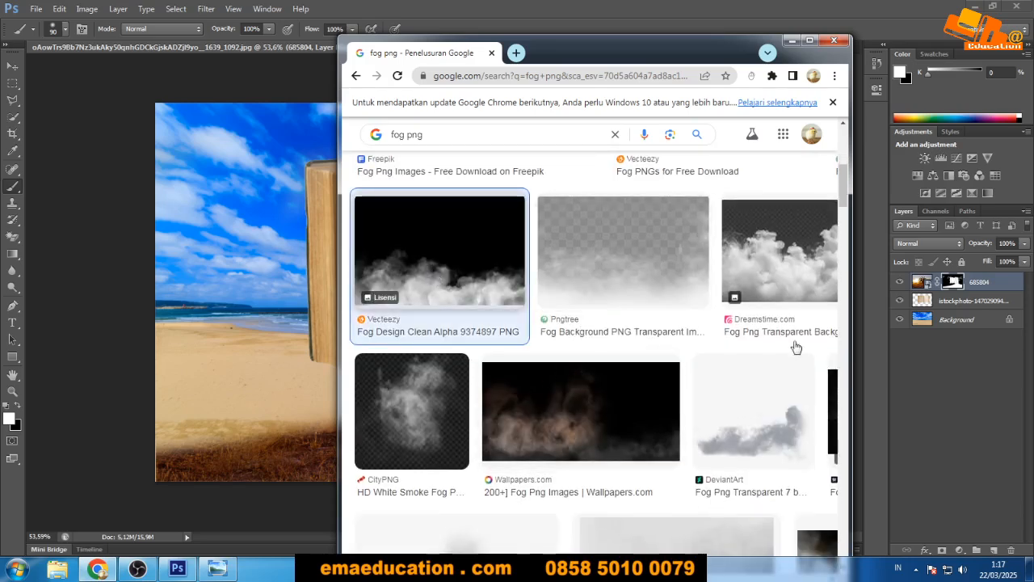
pyautogui.rightClick(665, 257)
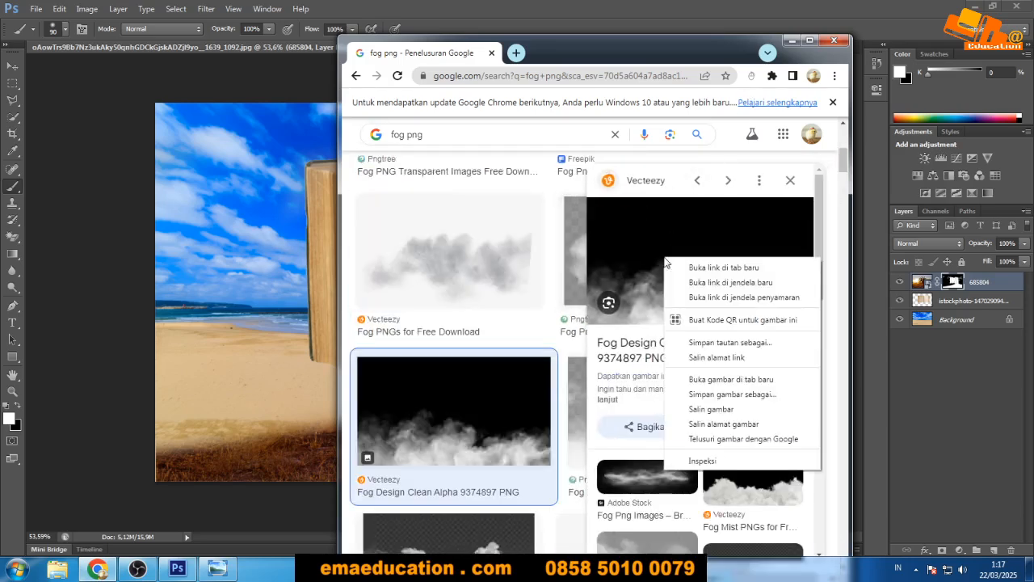
pyautogui.click(724, 379)
pyautogui.click(550, 53)
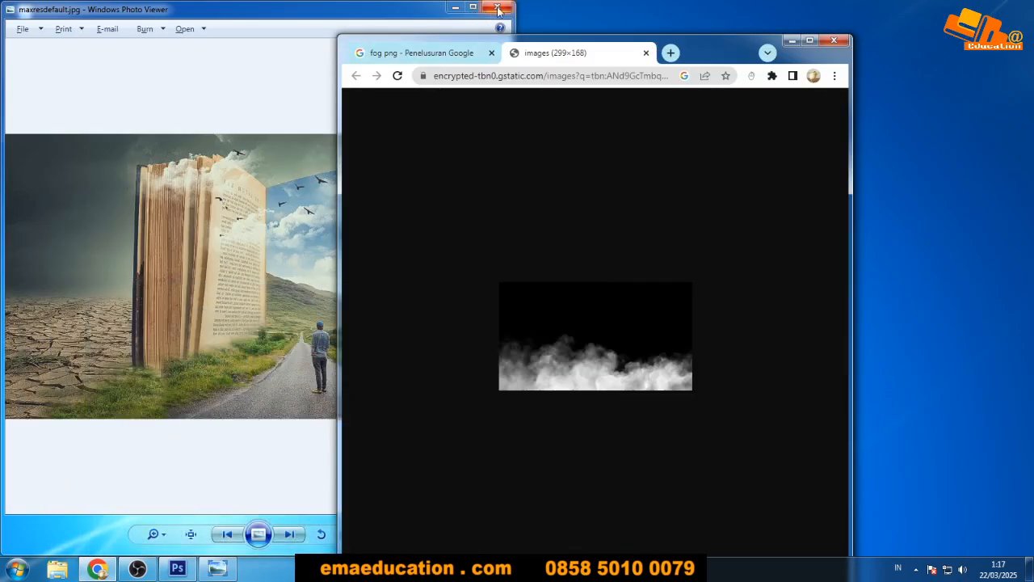
# Close the reference picture viewer, save the opened fog image onto the desktop, and close the image tab.
pyautogui.click(496, 7)
pyautogui.moveTo(726, 51); pyautogui.dragTo(816, 52)
pyautogui.moveTo(746, 295); pyautogui.dragTo(293, 219)
pyautogui.click(736, 53)
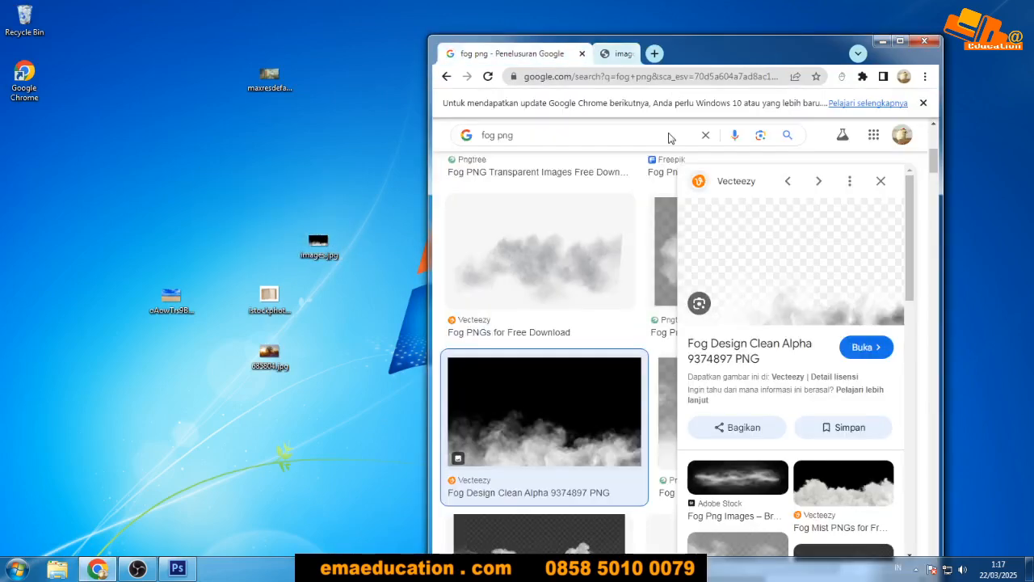
# Maximize the browser, preview Vecteezy's Fog Mist PNGs result, and open its image in a separate tab.
pyautogui.scroll(-2, 567, 344)
pyautogui.hotkey('alt', 'space')
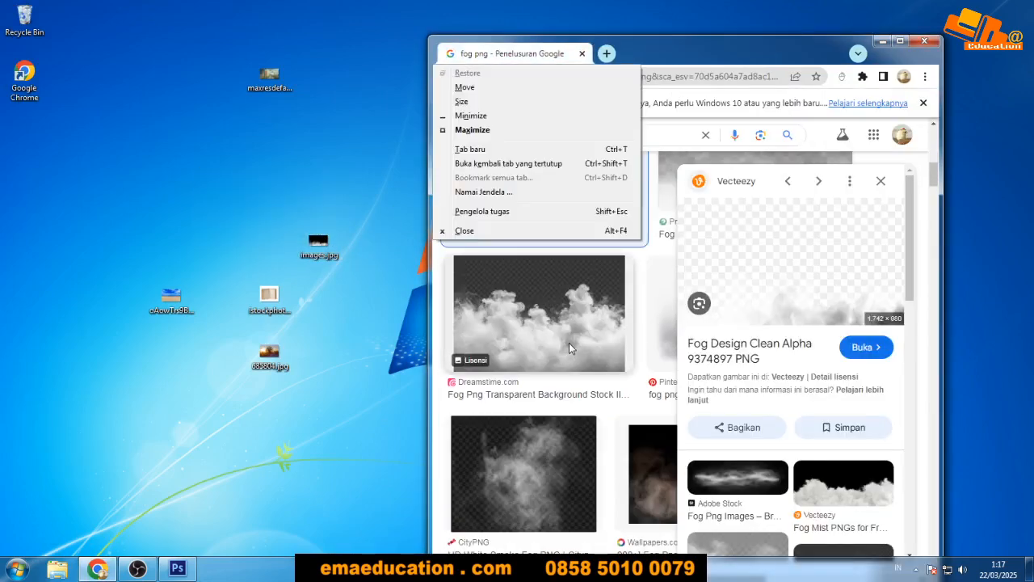
pyautogui.press('x')
pyautogui.scroll(-3, 580, 319)
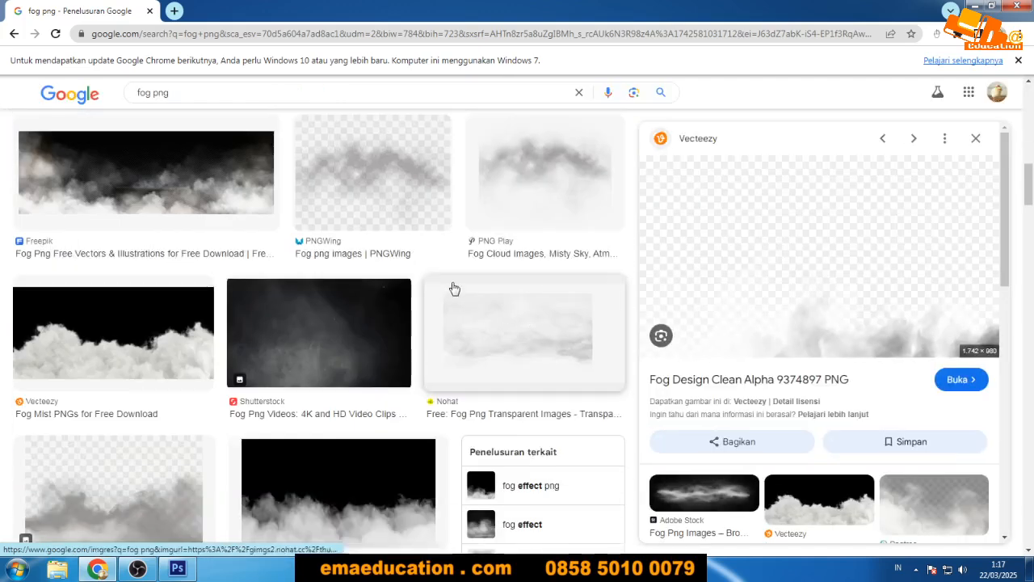
pyautogui.scroll(-2, 454, 288)
pyautogui.click(151, 203)
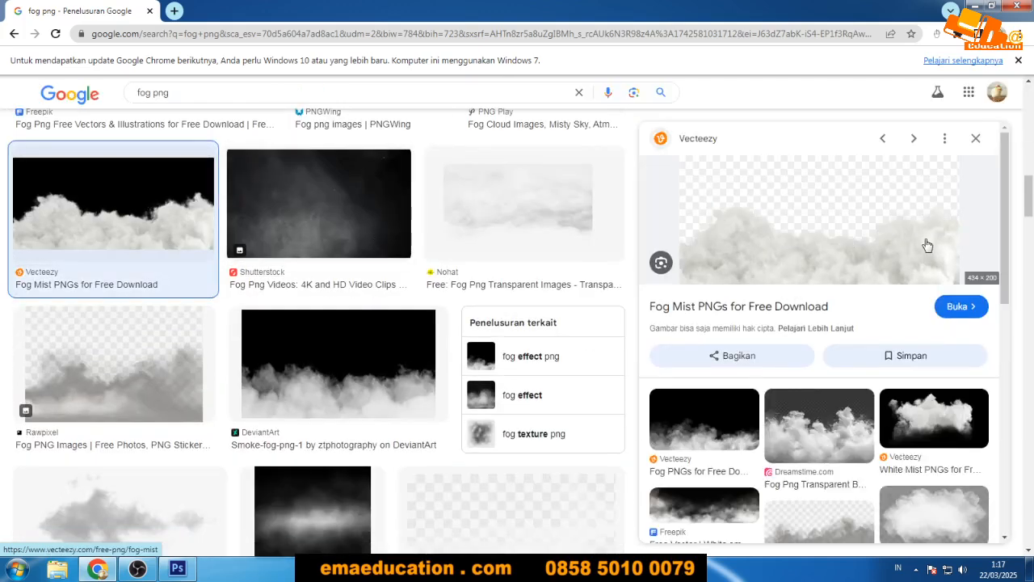
pyautogui.rightClick(781, 234)
pyautogui.click(819, 344)
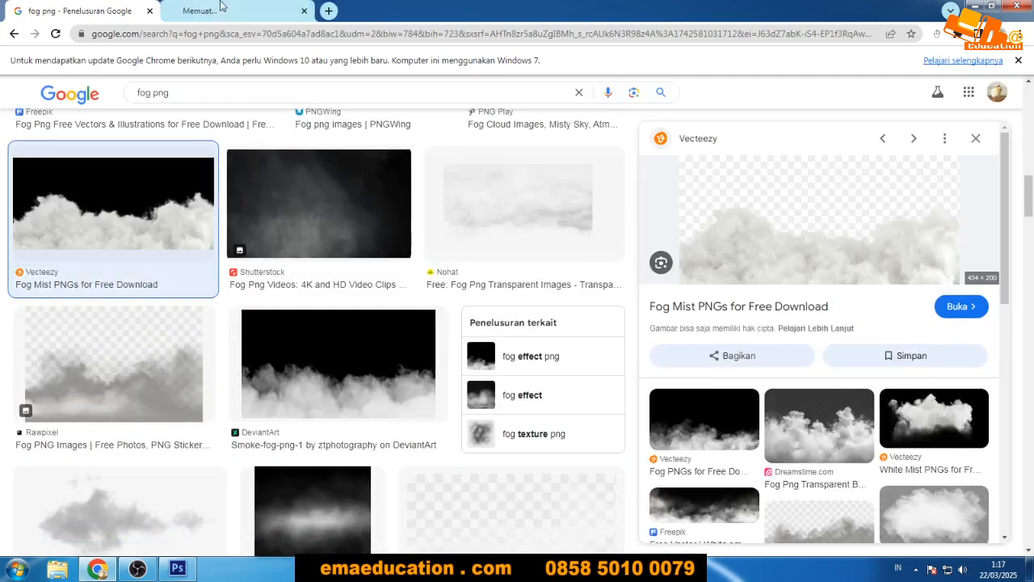
pyautogui.click(218, 10)
# Copy the Fog Mist image onto the desktop from the floated browser window, delete the WEBP file, and close the image tab.
pyautogui.moveTo(528, 7); pyautogui.dragTo(631, 47)
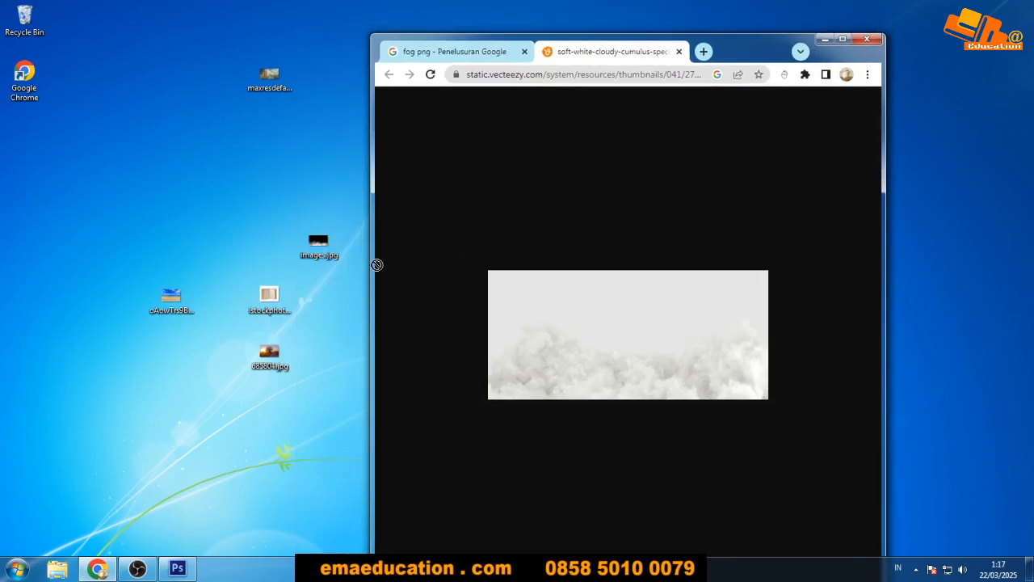
pyautogui.moveTo(376, 264); pyautogui.dragTo(220, 212)
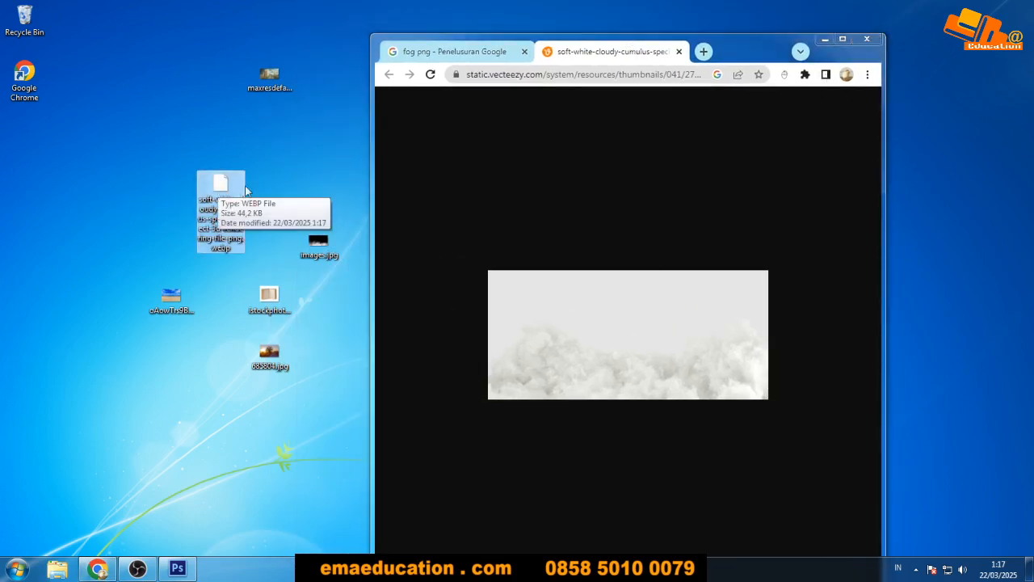
pyautogui.press('Delete')
pyautogui.press('Return')
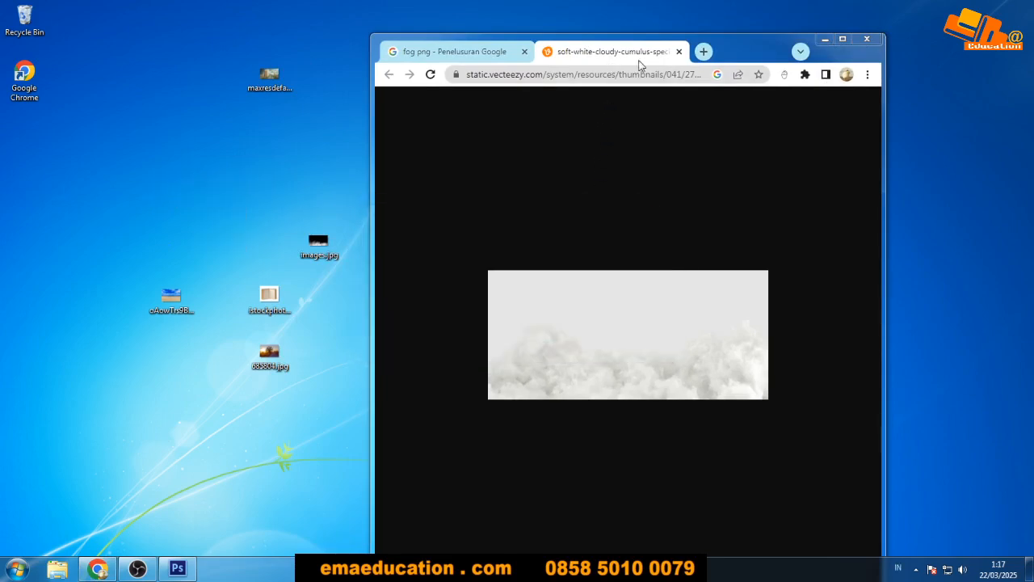
pyautogui.click(678, 52)
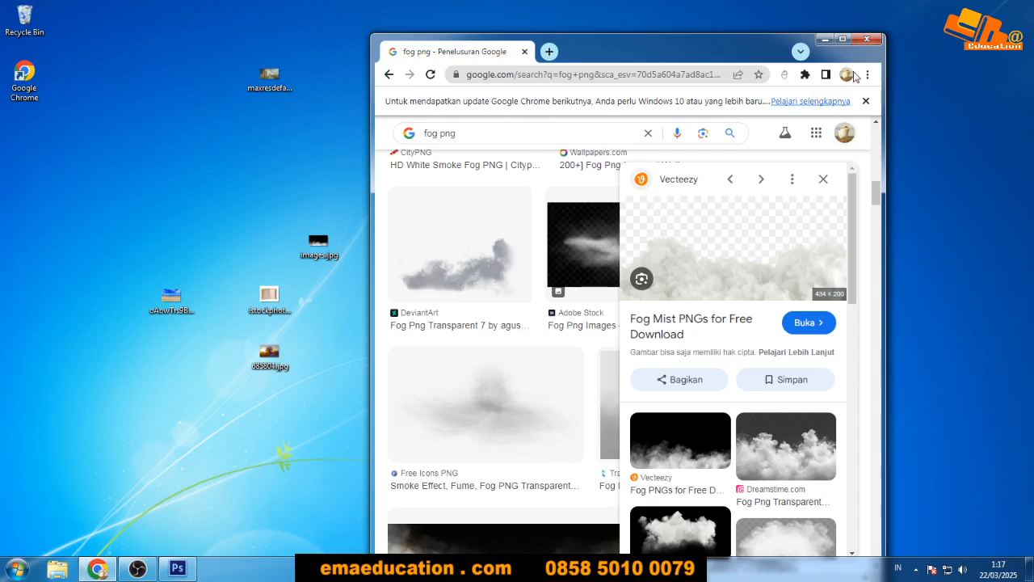
# Try to save the Fog Mist preview image with the browser's save-image command.
pyautogui.rightClick(725, 267)
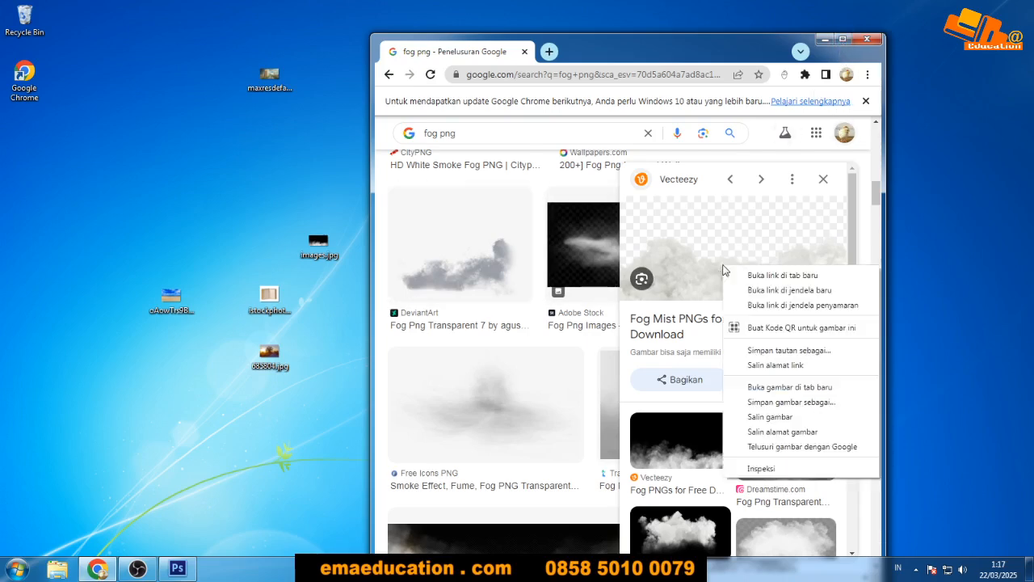
pyautogui.click(790, 402)
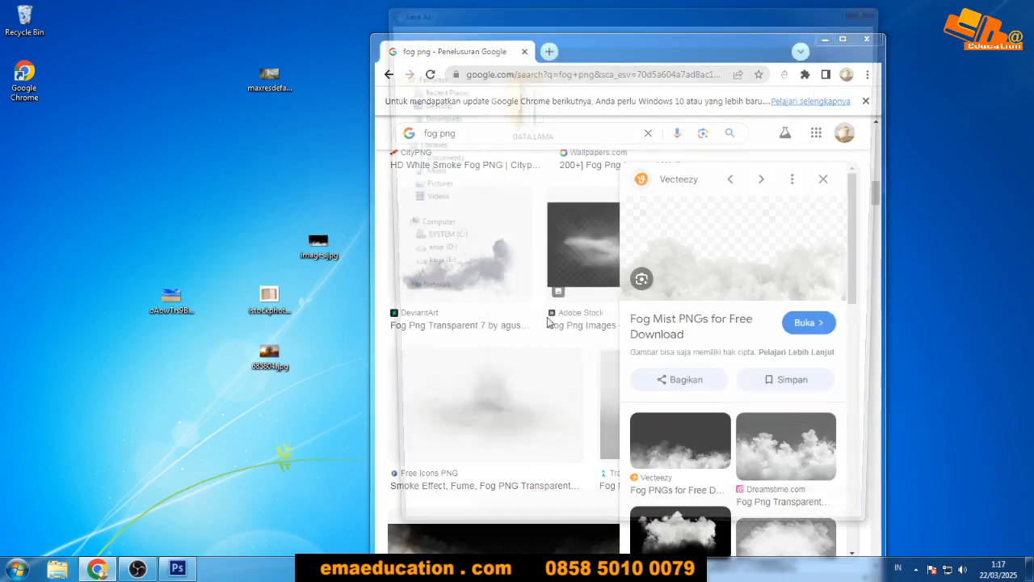
pyautogui.press('Return')
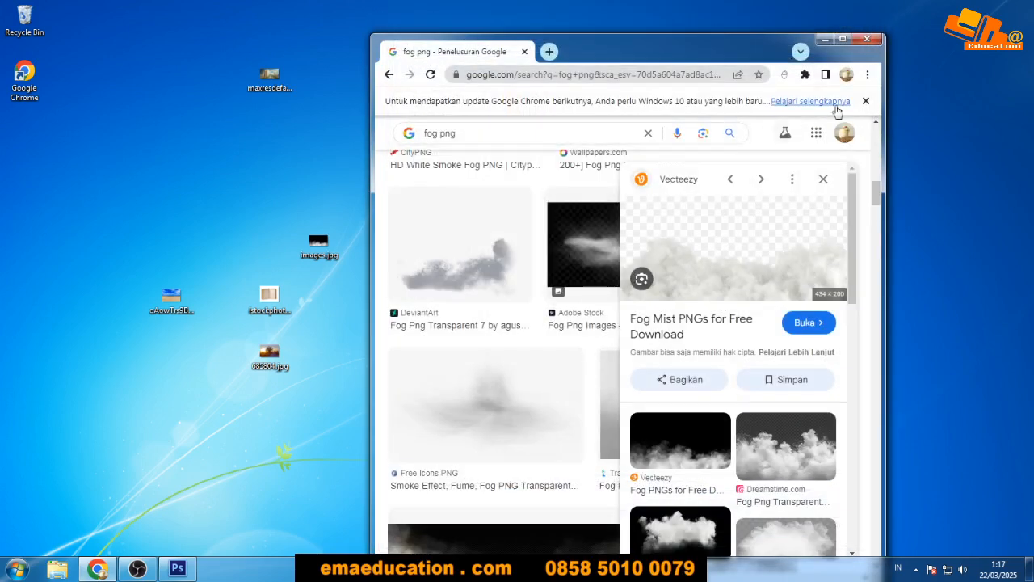
# Maximize the browser, preview the related White Mist PNGs result from Vecteezy, and open its image in a separate tab.
pyautogui.click(842, 39)
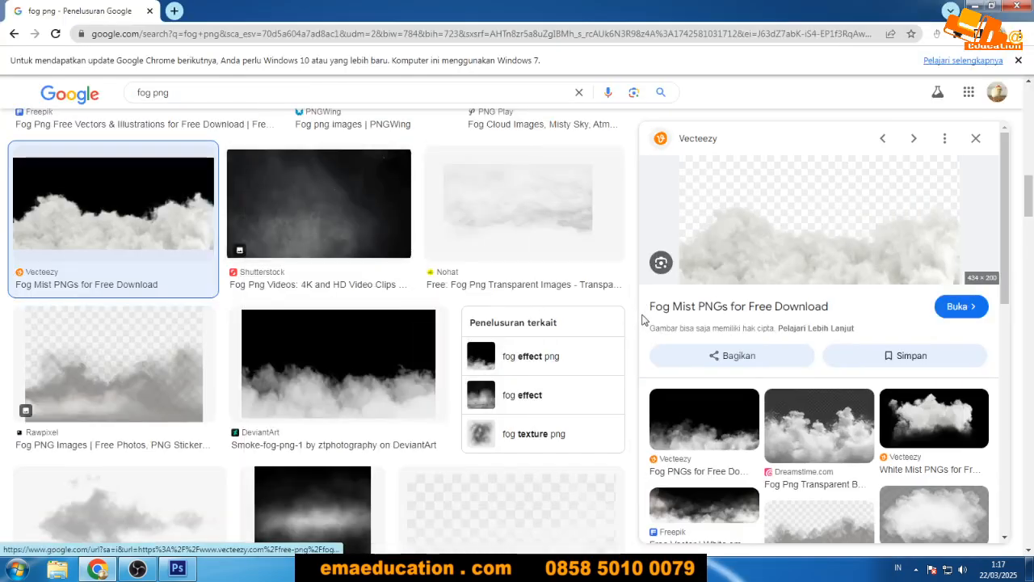
pyautogui.scroll(-2, 882, 371)
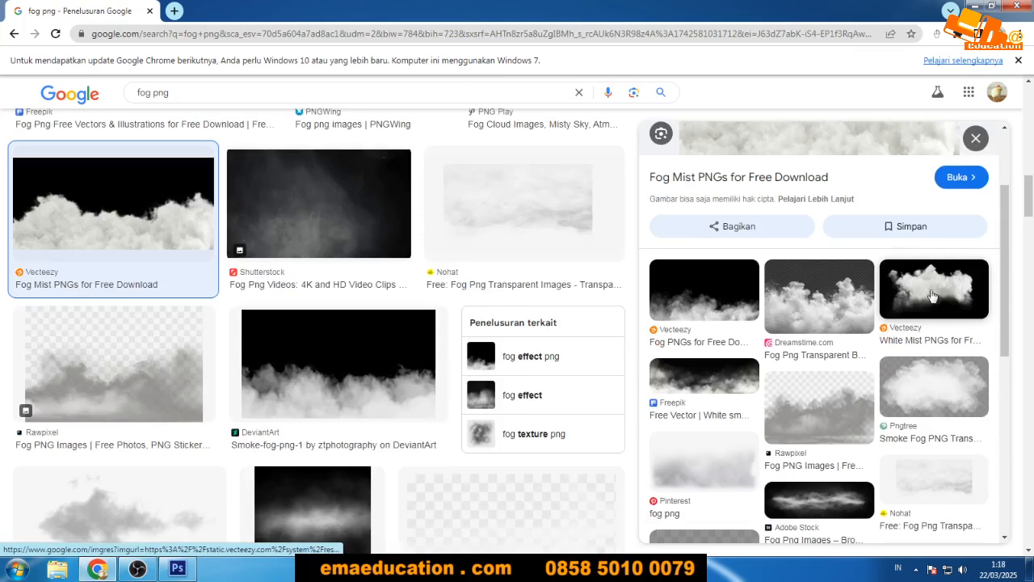
pyautogui.click(917, 319)
pyautogui.rightClick(801, 254)
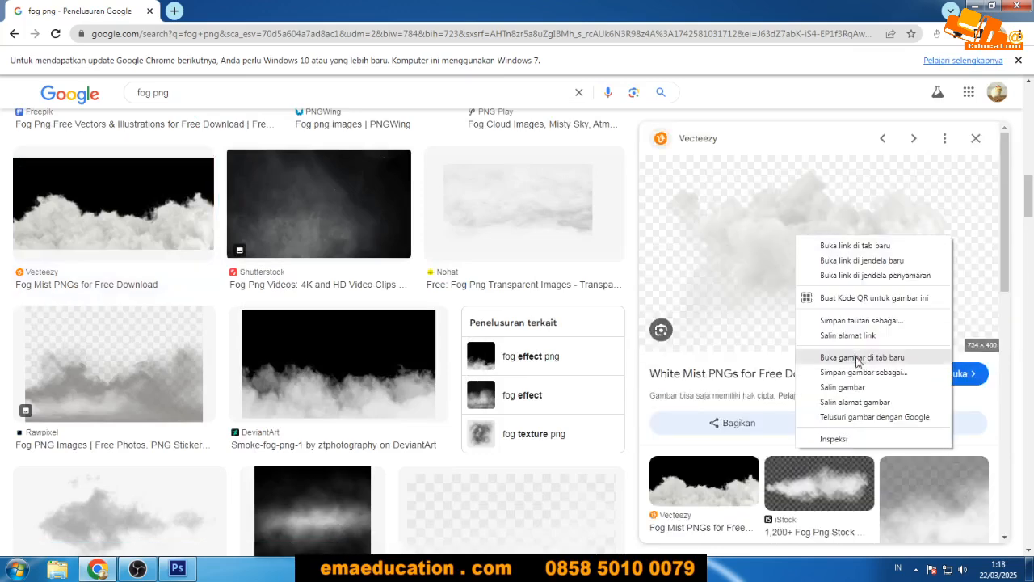
pyautogui.click(858, 359)
pyautogui.hotkey('ctrl', 'Tab')
# Copy the White Mist image onto the desktop from the restored browser window, delete that file, and close the image tab.
pyautogui.doubleClick(607, 6)
pyautogui.moveTo(697, 305); pyautogui.dragTo(319, 194)
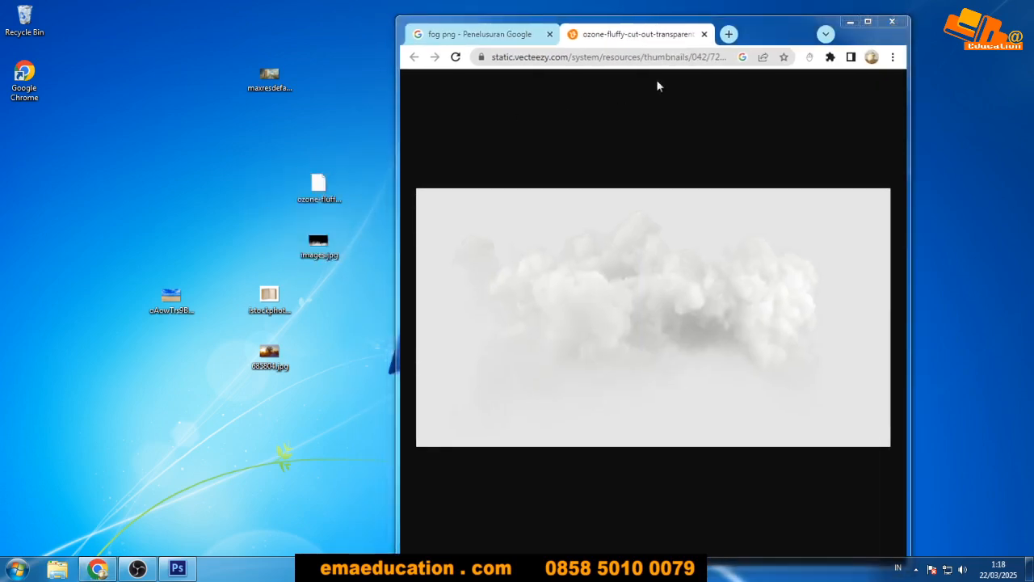
pyautogui.press('Delete')
pyautogui.press('Return')
pyautogui.click(704, 34)
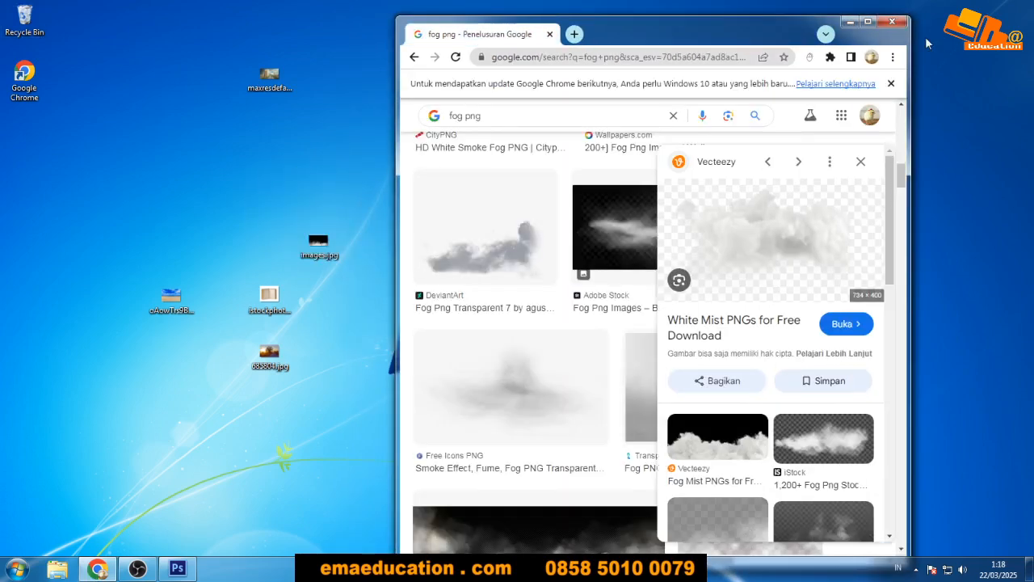
# Open the low-resolution Smoke-fog-png-1 preview from DeviantArt in a separate tab and close that tab.
pyautogui.click(867, 21)
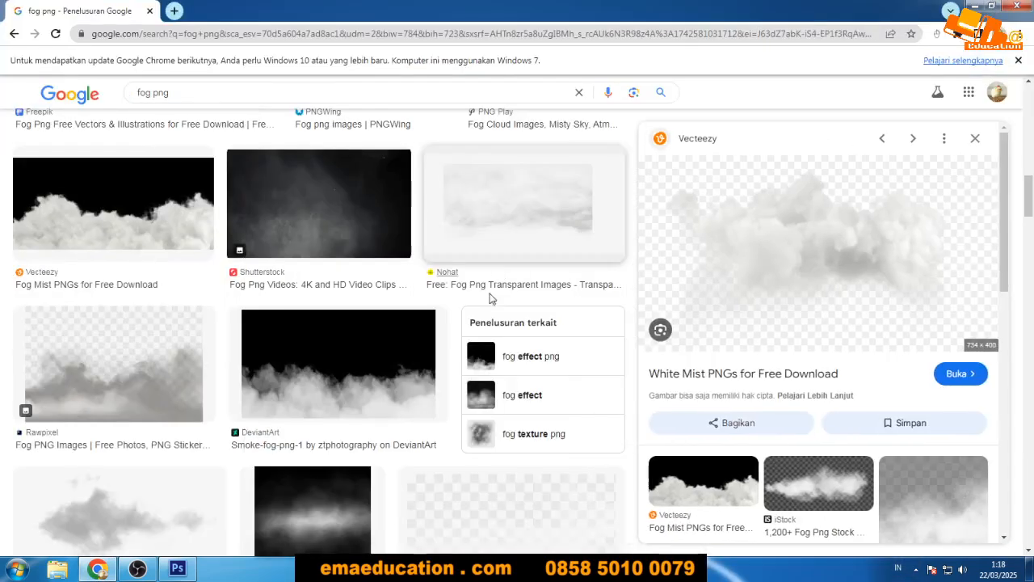
pyautogui.click(336, 377)
pyautogui.rightClick(811, 255)
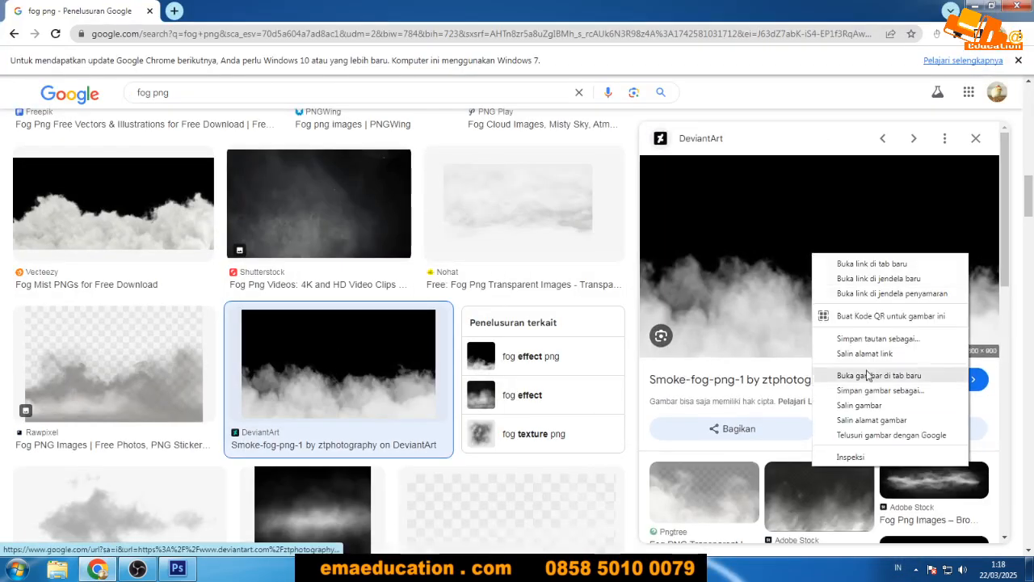
pyautogui.click(868, 374)
pyautogui.click(226, 10)
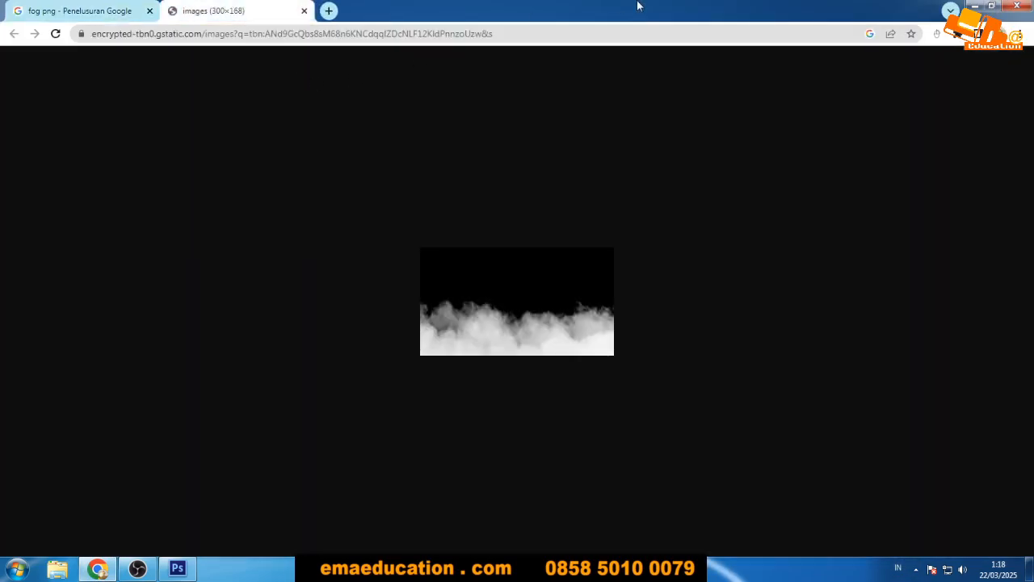
pyautogui.hotkey('ctrl', 'w')
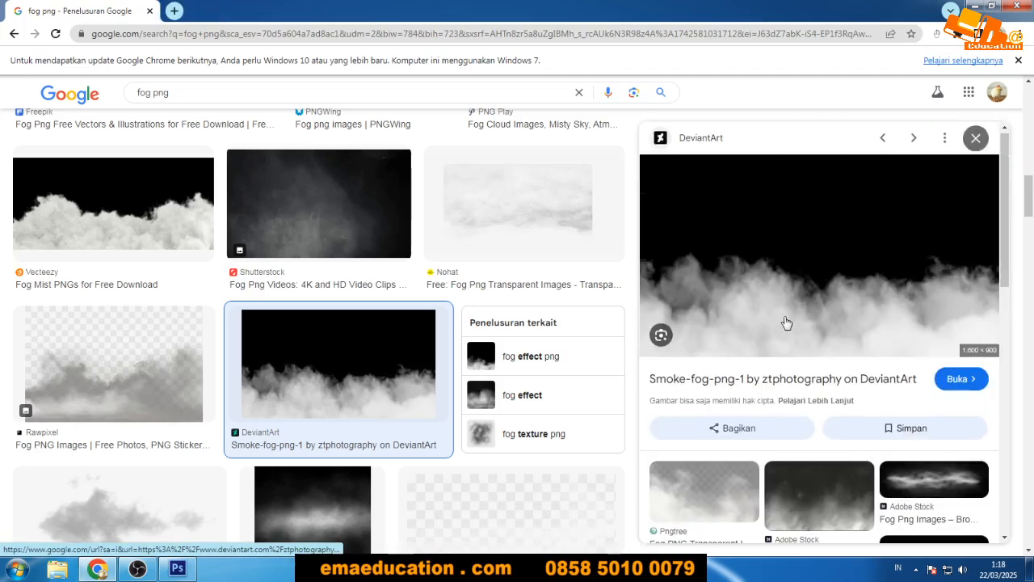
# Open the full-size Smoke-fog-png-1 image in its own tab and save it onto the desktop.
pyautogui.rightClick(808, 253)
pyautogui.click(859, 366)
pyautogui.hotkey('ctrl', 'Tab')
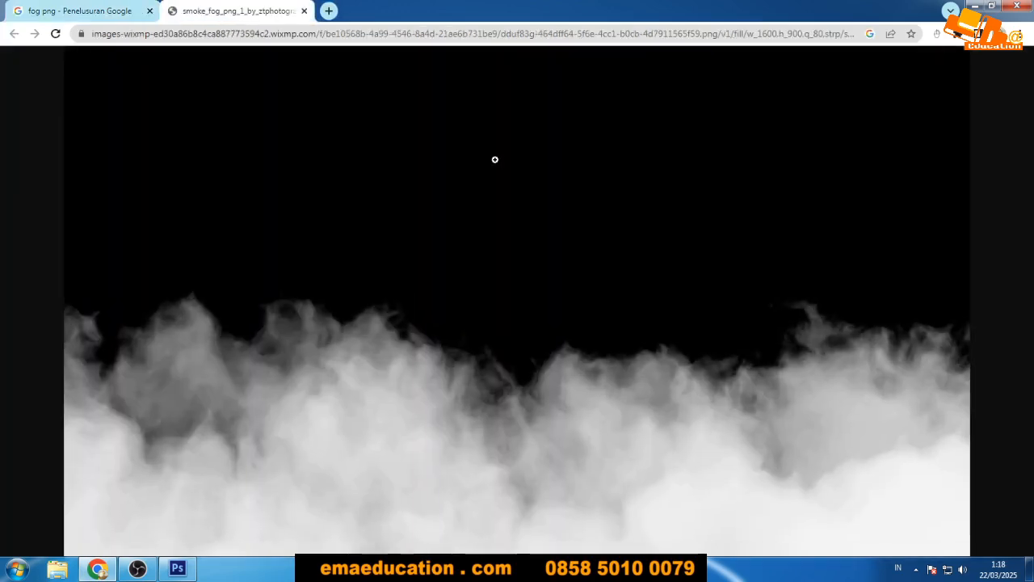
pyautogui.moveTo(501, 11); pyautogui.dragTo(749, 32)
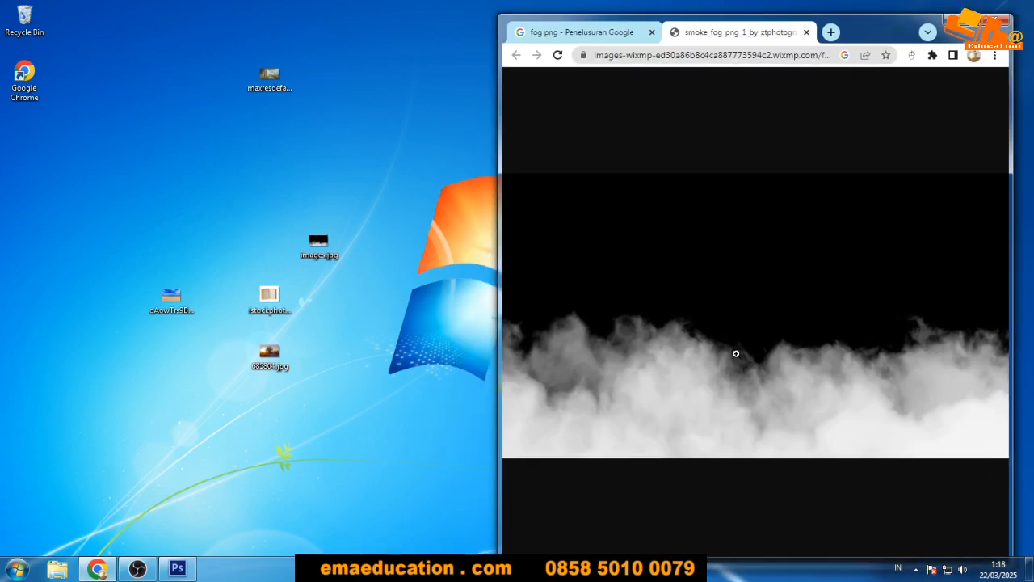
pyautogui.moveTo(734, 352); pyautogui.dragTo(364, 217)
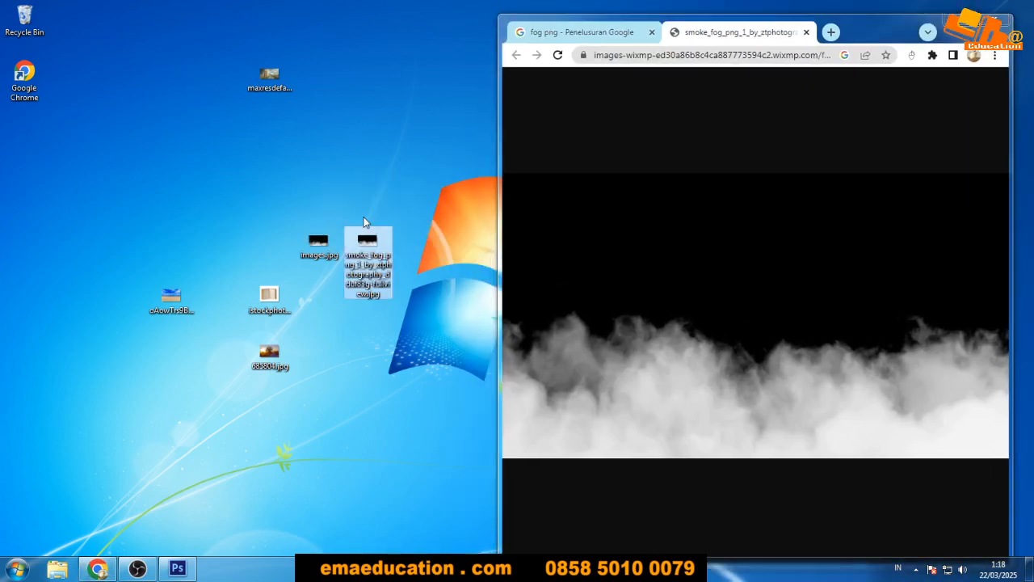
# Preview the small images.jpg fog file on the desktop and delete it.
pyautogui.doubleClick(318, 243)
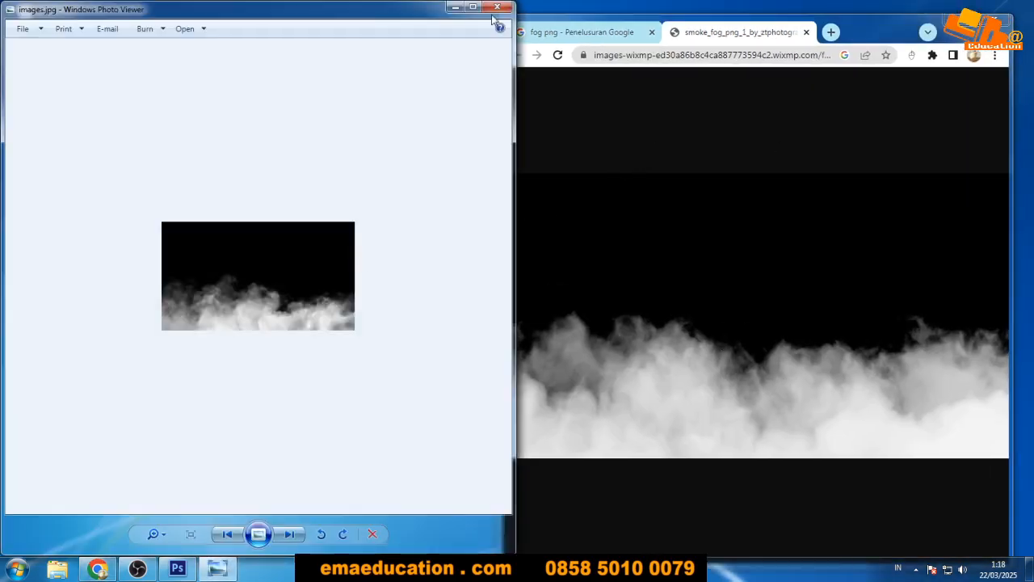
pyautogui.click(496, 8)
pyautogui.press('Delete')
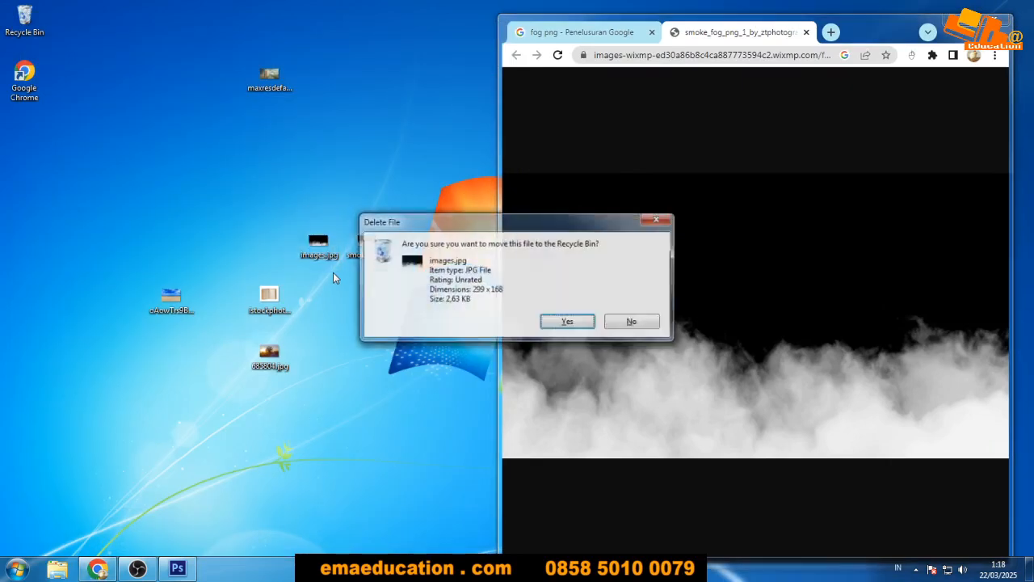
pyautogui.press('Return')
# Close the full-size smoke fog image and the fog png search, leaving only the desktop.
pyautogui.click(368, 253)
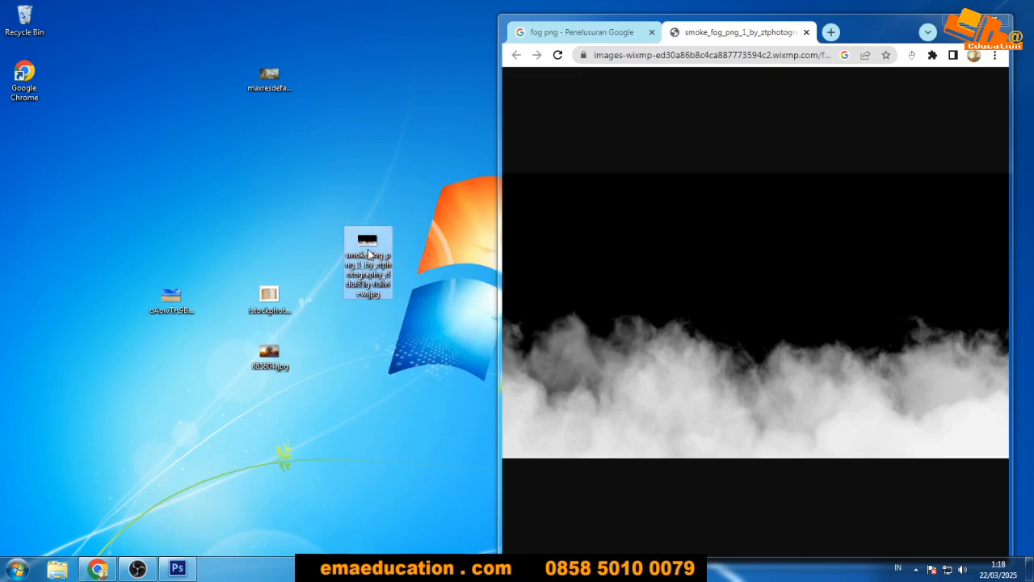
pyautogui.click(811, 111)
pyautogui.hotkey('ctrl', 'w')
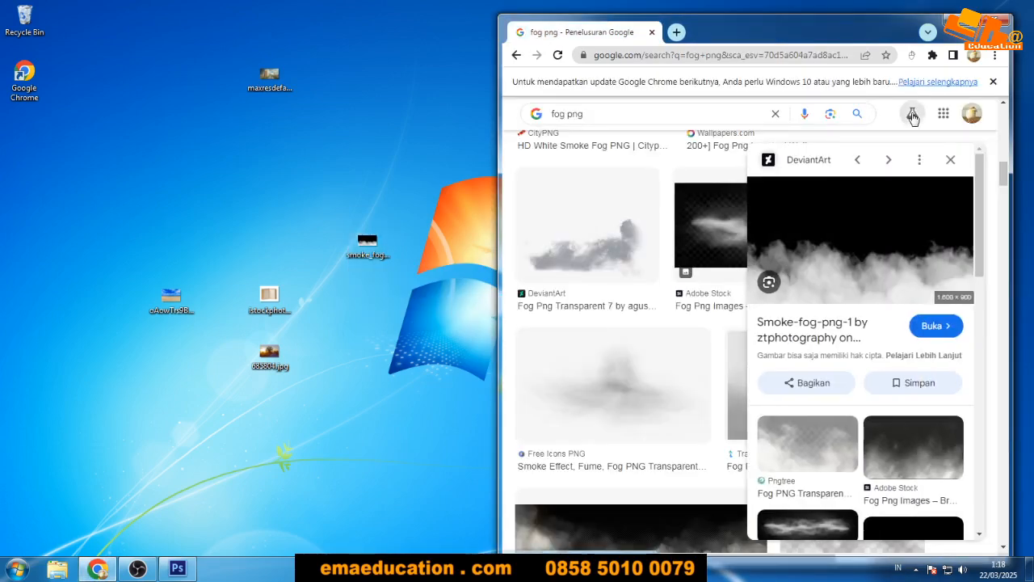
pyautogui.hotkey('ctrl', 'w')
# Switch to Photoshop and place the smoke_fog_png_1 file from the desktop into the book composite, keeping the window maximized.
pyautogui.click(360, 252)
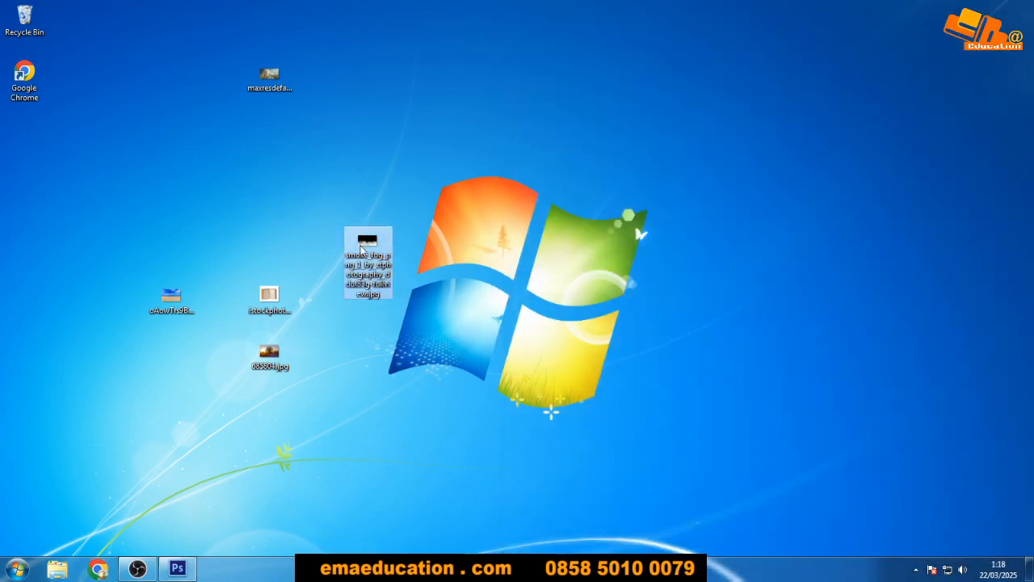
pyautogui.hotkey('alt', 'Tab')
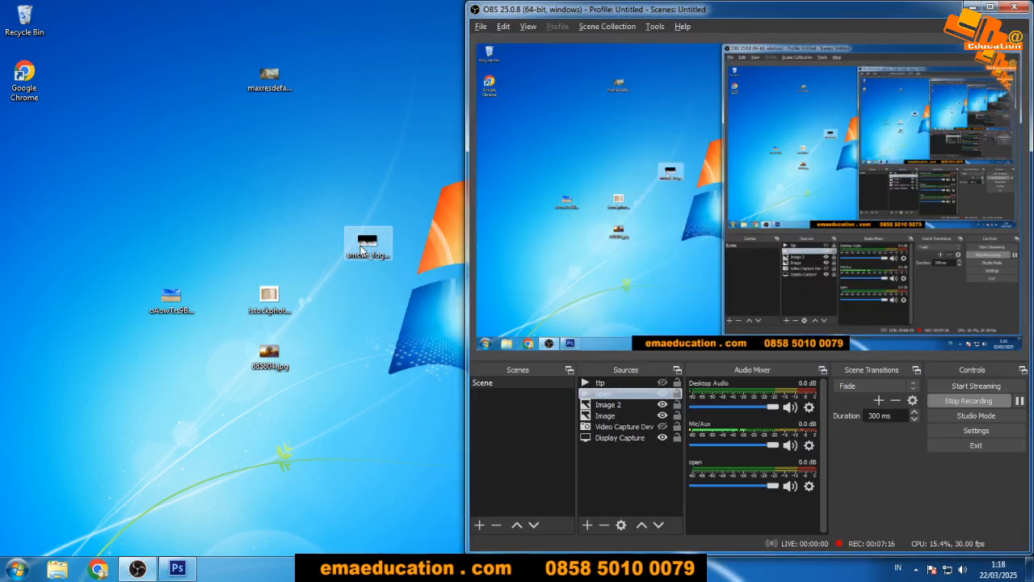
pyautogui.hotkey('alt', 'Tab')
pyautogui.hotkey('alt', 'Tab')
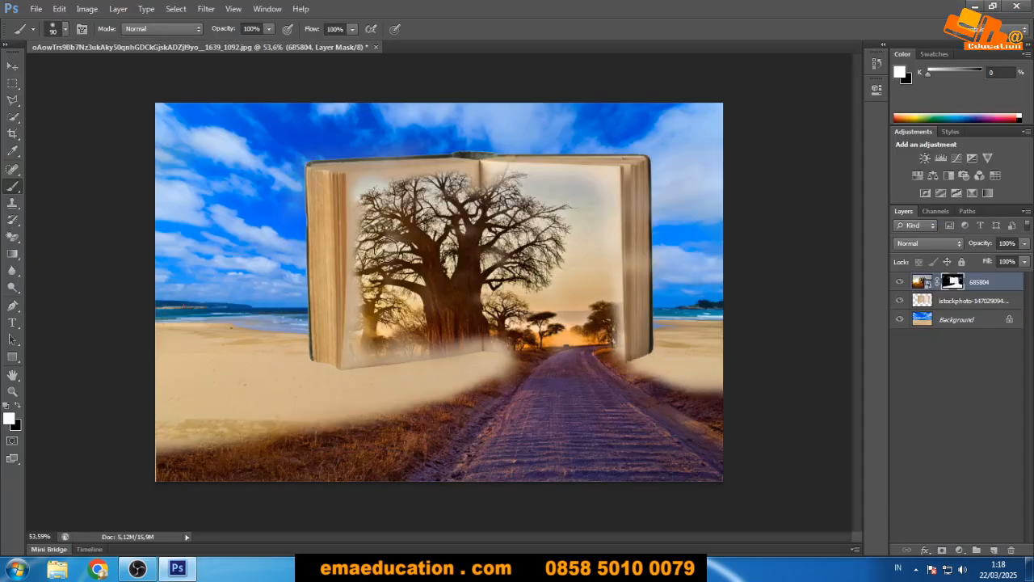
pyautogui.moveTo(583, 9); pyautogui.dragTo(654, 53)
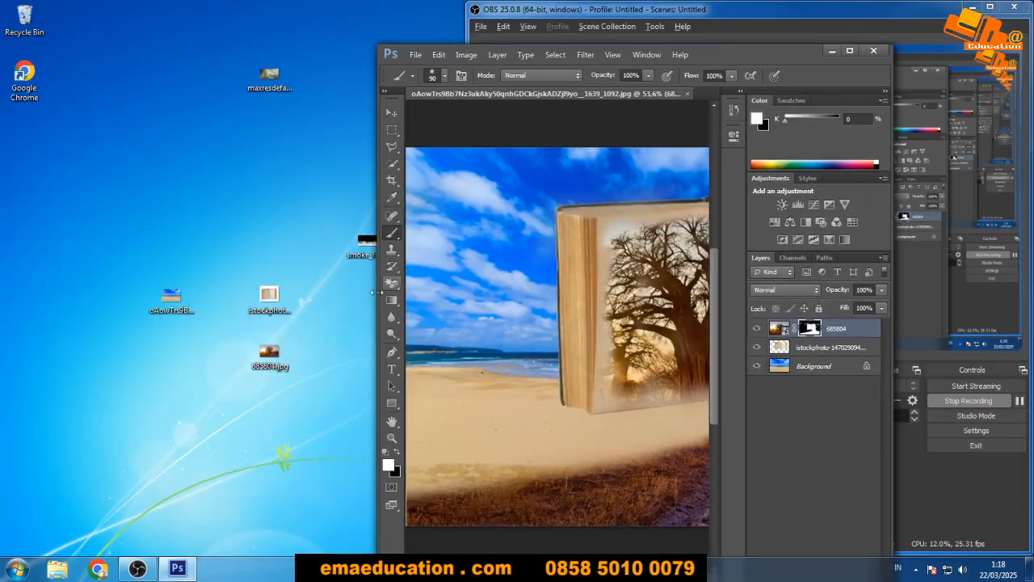
pyautogui.moveTo(368, 250); pyautogui.dragTo(662, 233)
pyautogui.click(849, 51)
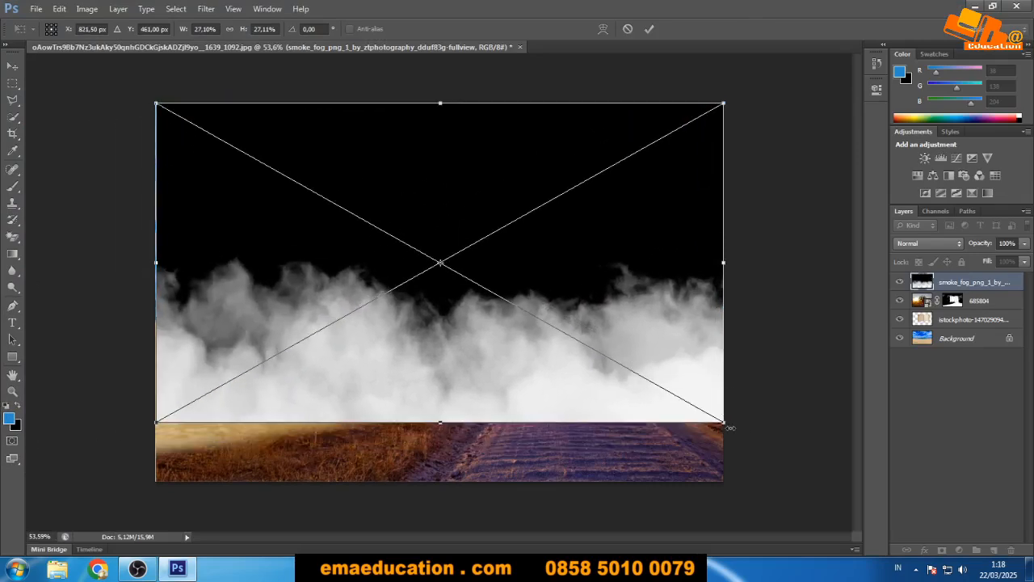
# Flip the placed fog vertically so its clouds hang from the upper edge, and set its blend mode to Screen.
pyautogui.moveTo(723, 424); pyautogui.dragTo(722, 103)
pyautogui.press('Return')
pyautogui.click(913, 244)
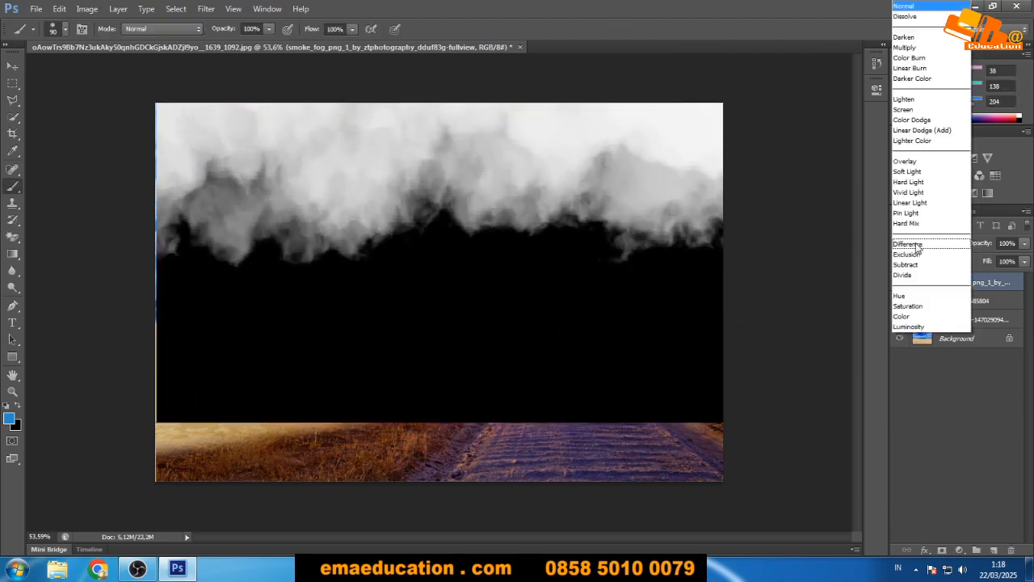
pyautogui.click(924, 114)
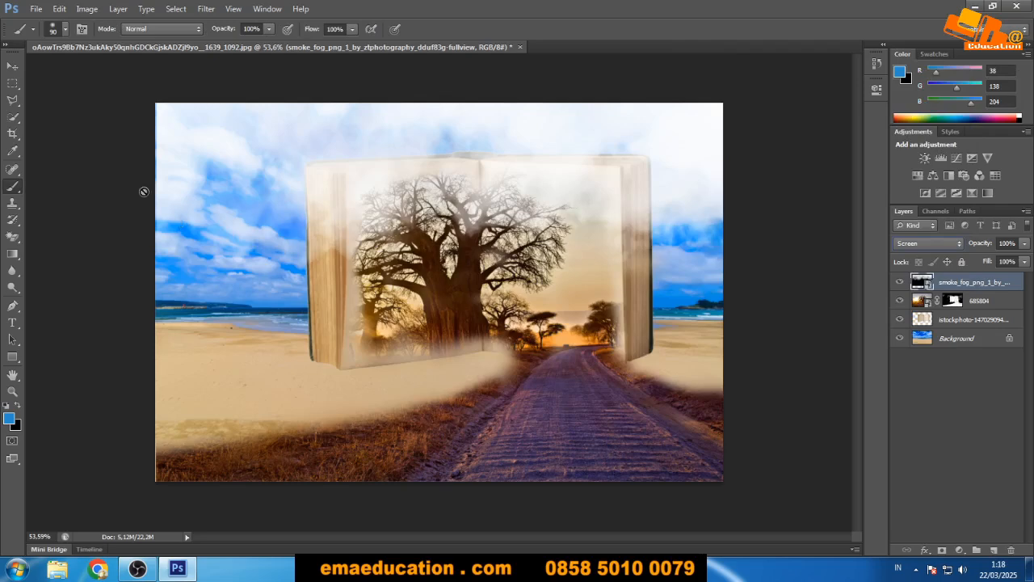
# Transform the upper fog layer to about 28.36% width and 19.37% height, extending it slightly past the image's left edge.
pyautogui.click(13, 67)
pyautogui.hotkey('ctrl', 't')
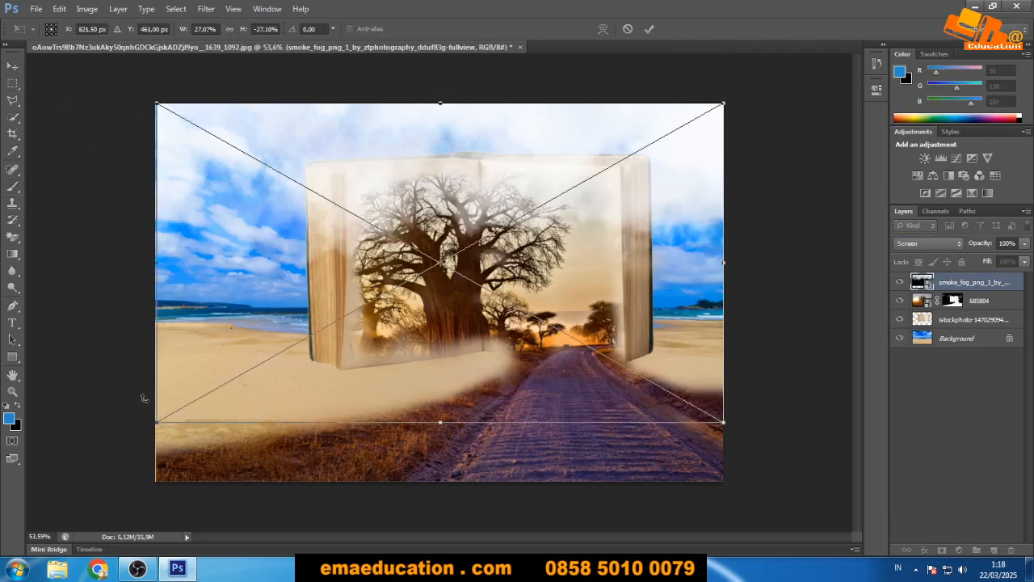
pyautogui.moveTo(156, 421); pyautogui.dragTo(128, 331)
pyautogui.press('Return')
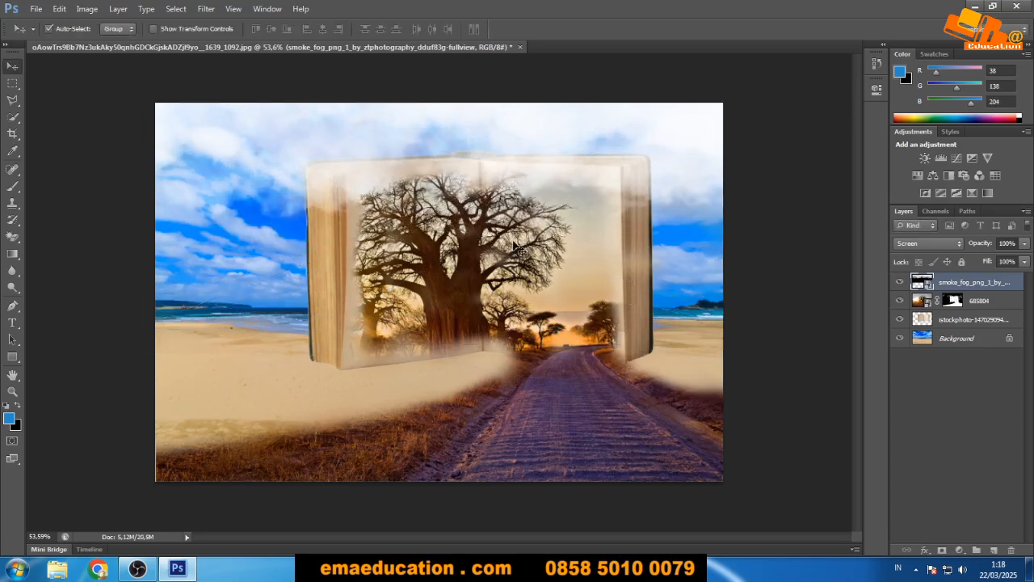
# Duplicate the fog layer, rotate the copy 180 degrees, flatten it slightly, and position it along the image's lower edge.
pyautogui.hotkey('ctrl', 'j')
pyautogui.hotkey('ctrl', 't')
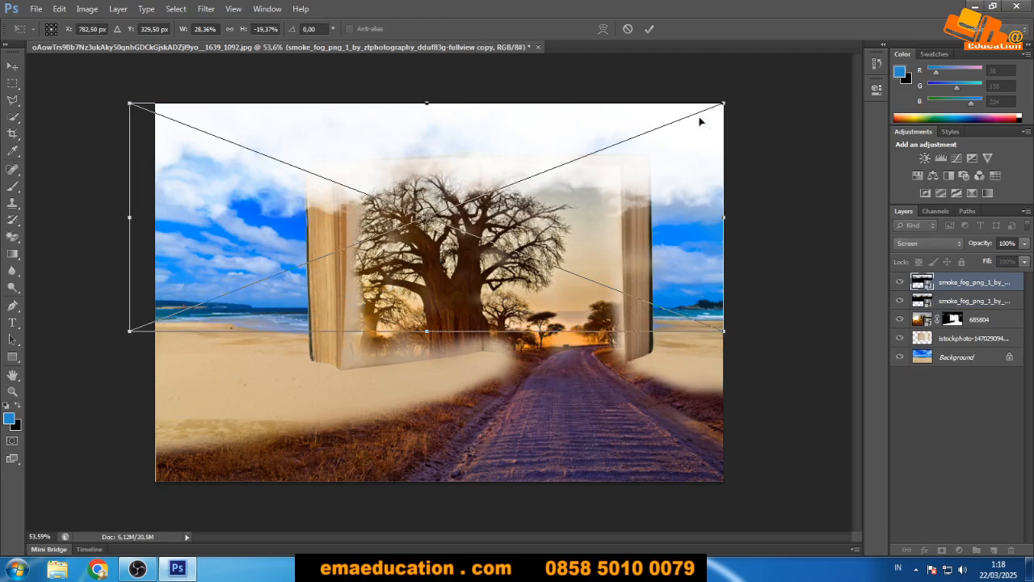
pyautogui.moveTo(772, 172); pyautogui.dragTo(56, 282)
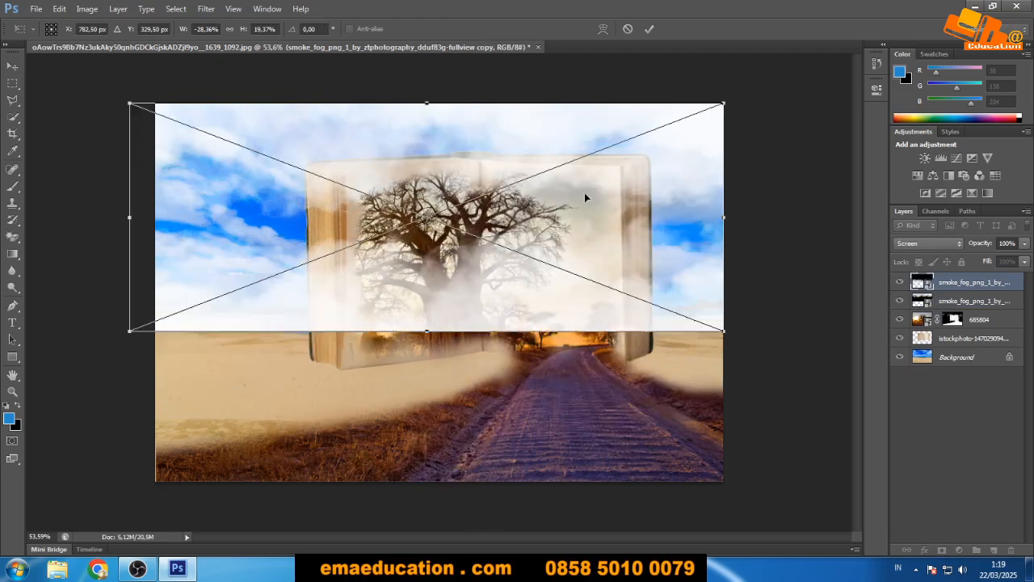
pyautogui.moveTo(586, 197); pyautogui.dragTo(580, 358)
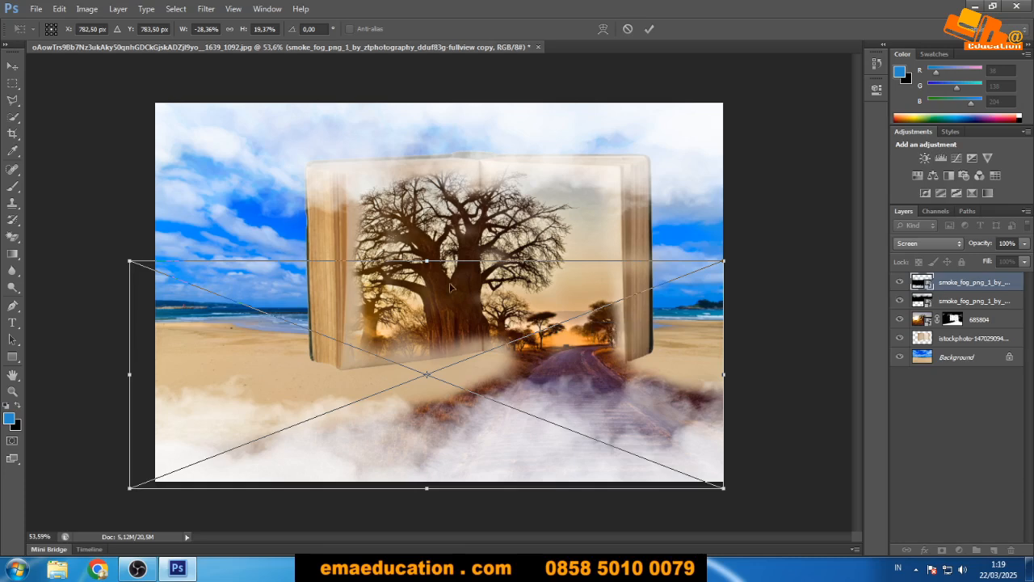
pyautogui.moveTo(424, 258)
pyautogui.mouseDown()
pyautogui.moveTo(427, 369)
pyautogui.moveTo(426, 268)
pyautogui.mouseUp()
pyautogui.moveTo(570, 403); pyautogui.dragTo(562, 425)
pyautogui.press('Return')
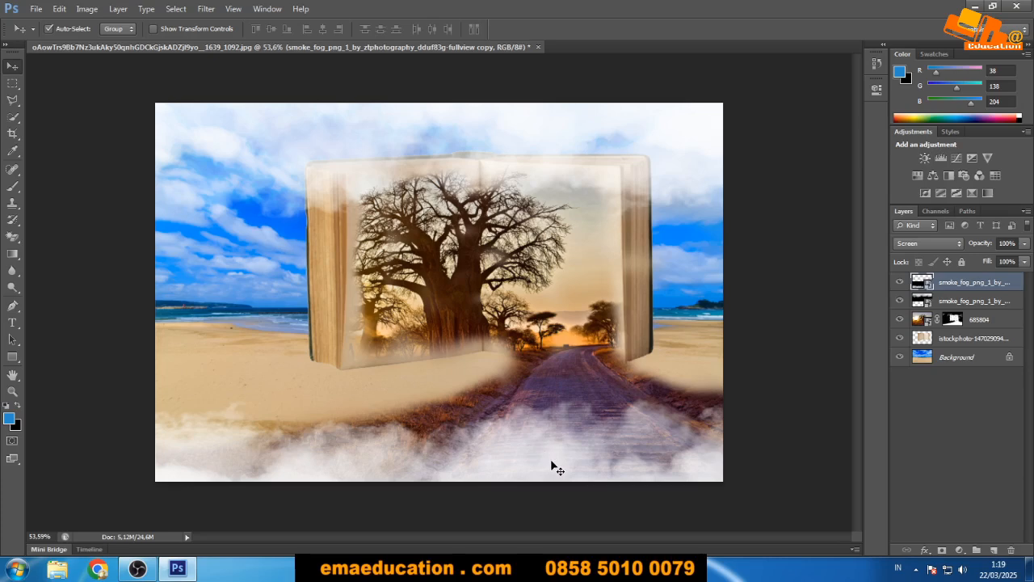
# Duplicate the lower fog layer, rotate the copy to about 91.75 degrees, and position it along the image's left edge.
pyautogui.moveTo(551, 466); pyautogui.dragTo(403, 245)
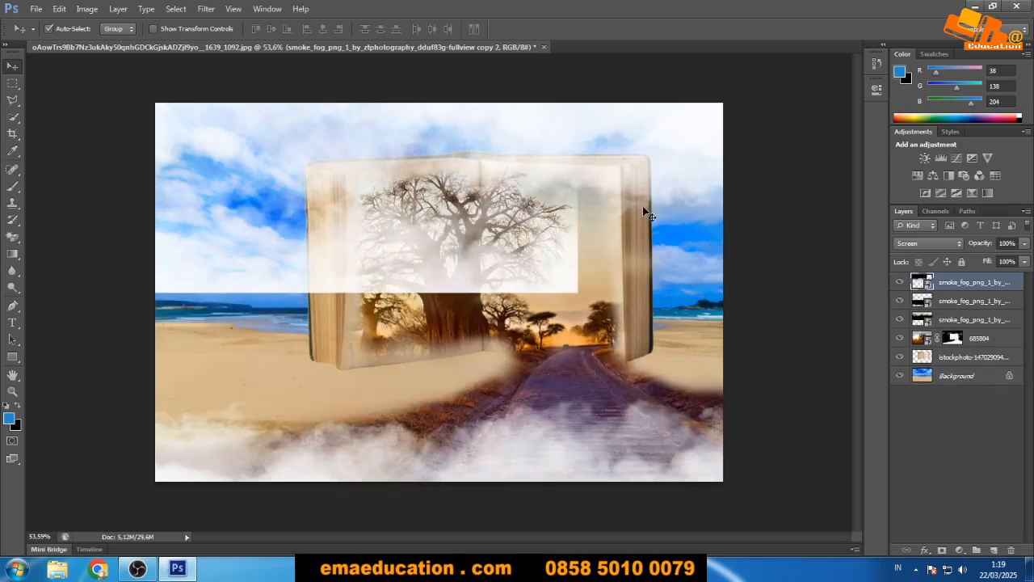
pyautogui.hotkey('ctrl', 't')
pyautogui.moveTo(637, 150); pyautogui.dragTo(306, 469)
pyautogui.moveTo(382, 518); pyautogui.dragTo(398, 509)
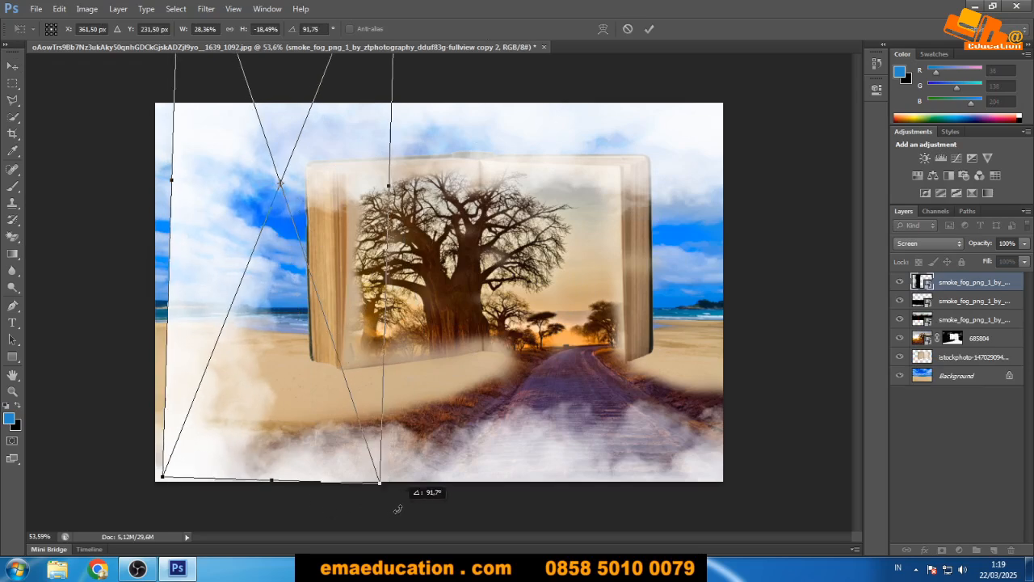
pyautogui.moveTo(290, 354); pyautogui.dragTo(277, 353)
pyautogui.press('Return')
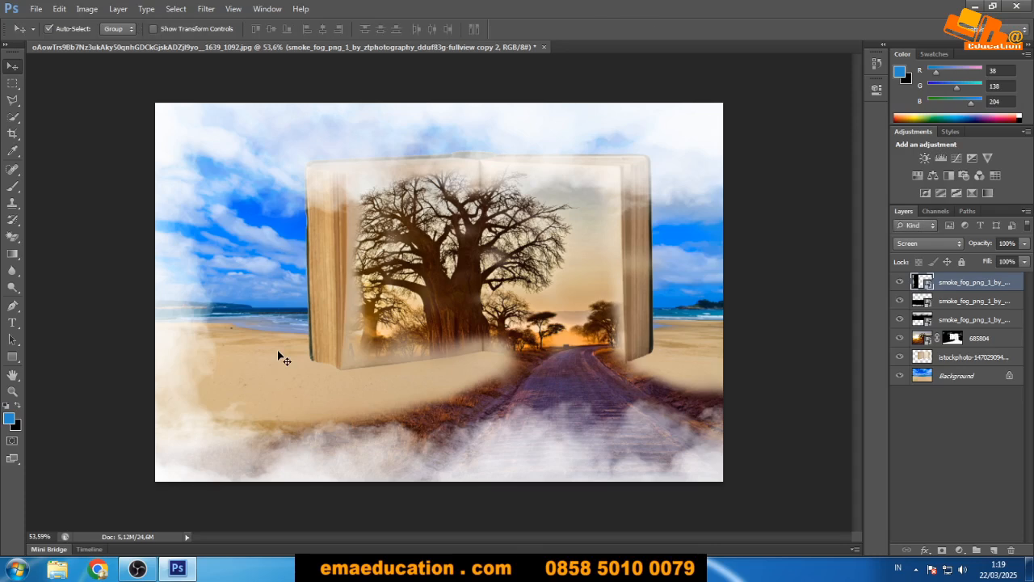
# Duplicate the left fog, rotate the copy to about -90.93 degrees, stretch its height to about 31.62%, and position it along the right edge.
pyautogui.moveTo(181, 322); pyautogui.dragTo(631, 323)
pyautogui.hotkey('ctrl', 't')
pyautogui.moveTo(806, 268); pyautogui.dragTo(578, 147)
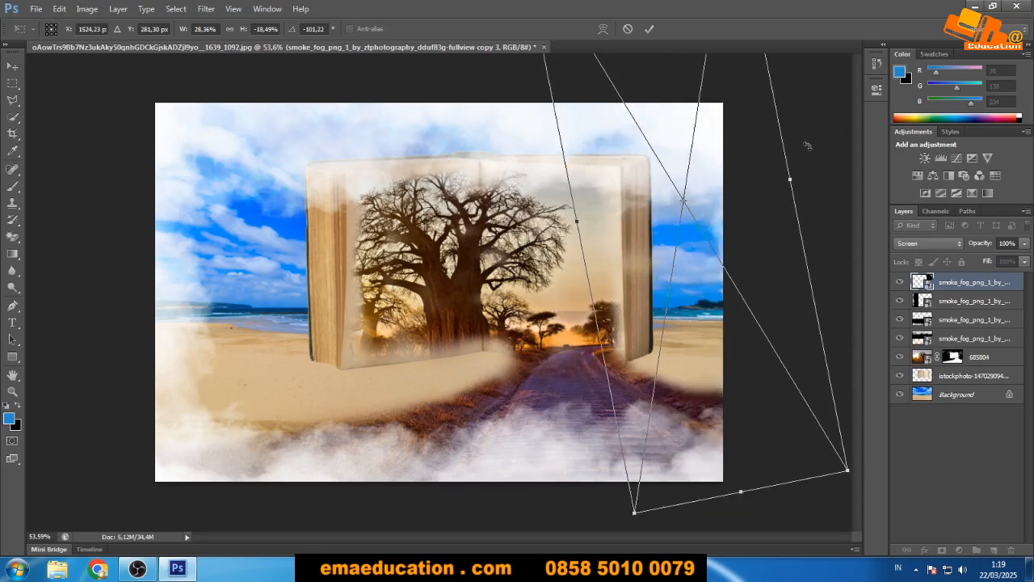
pyautogui.moveTo(721, 137); pyautogui.dragTo(750, 213)
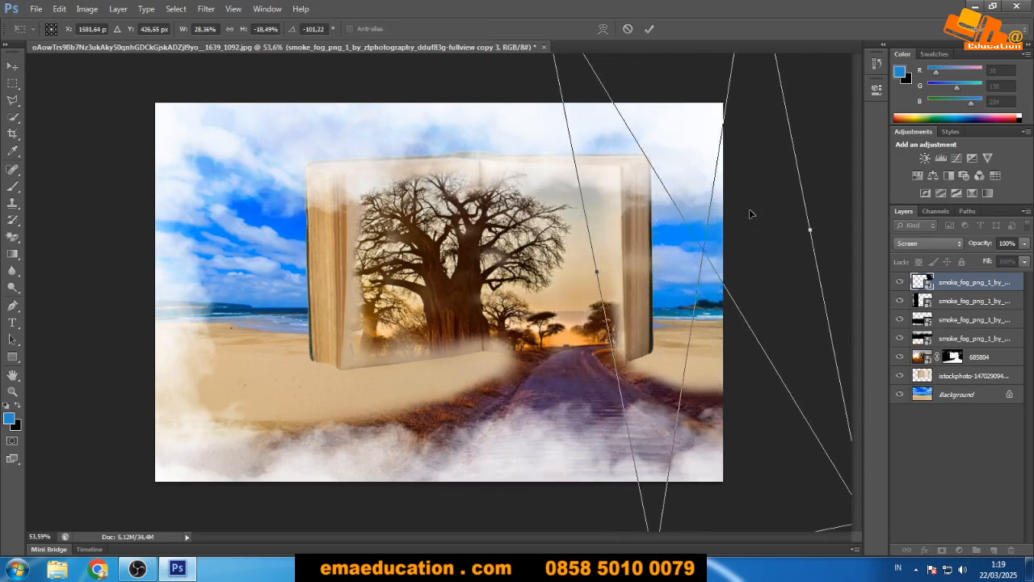
pyautogui.moveTo(830, 199); pyautogui.dragTo(798, 227)
pyautogui.moveTo(594, 252); pyautogui.dragTo(461, 219)
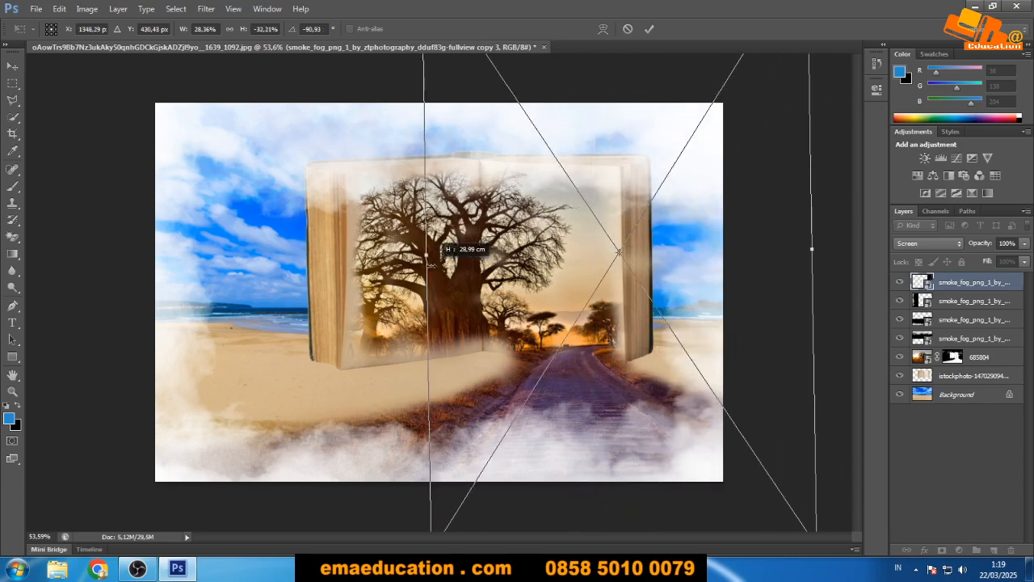
pyautogui.moveTo(748, 282); pyautogui.dragTo(765, 283)
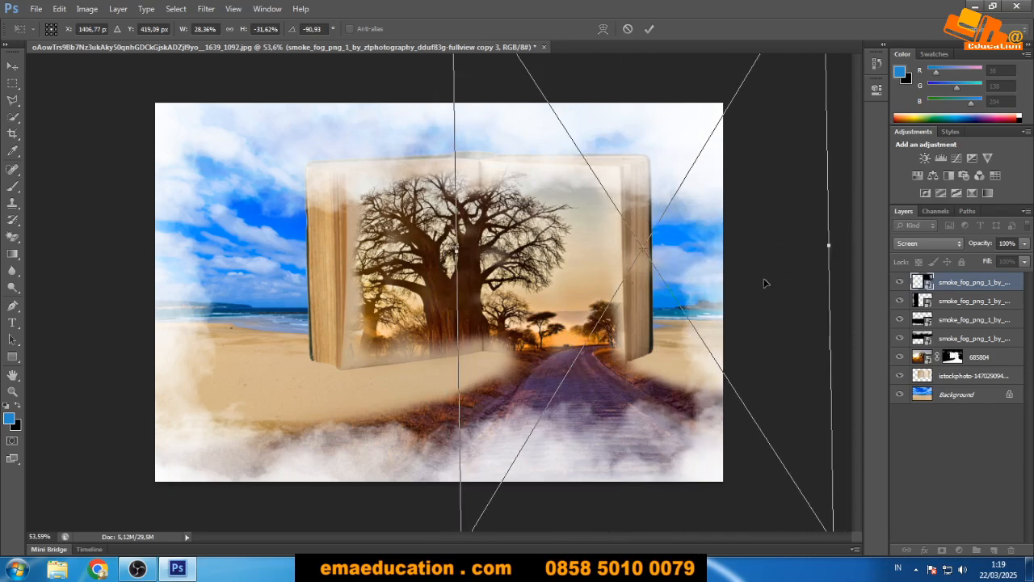
pyautogui.press('Return')
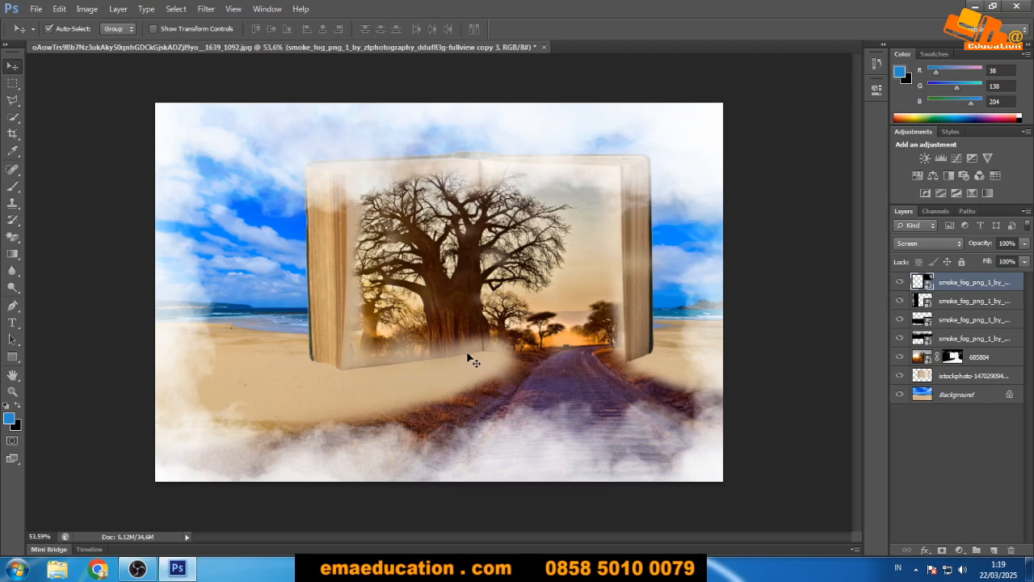
# Switch to a new Chrome window and search Google Images for "stone png".
pyautogui.press('super+2')
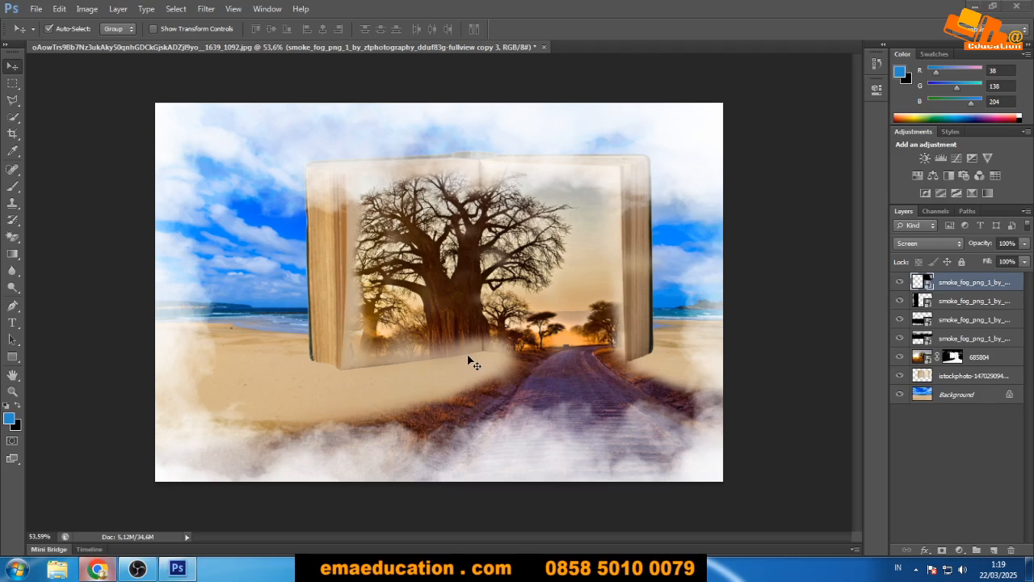
pyautogui.hotkey('alt', 'Tab')
pyautogui.hotkey('alt', 'Tab')
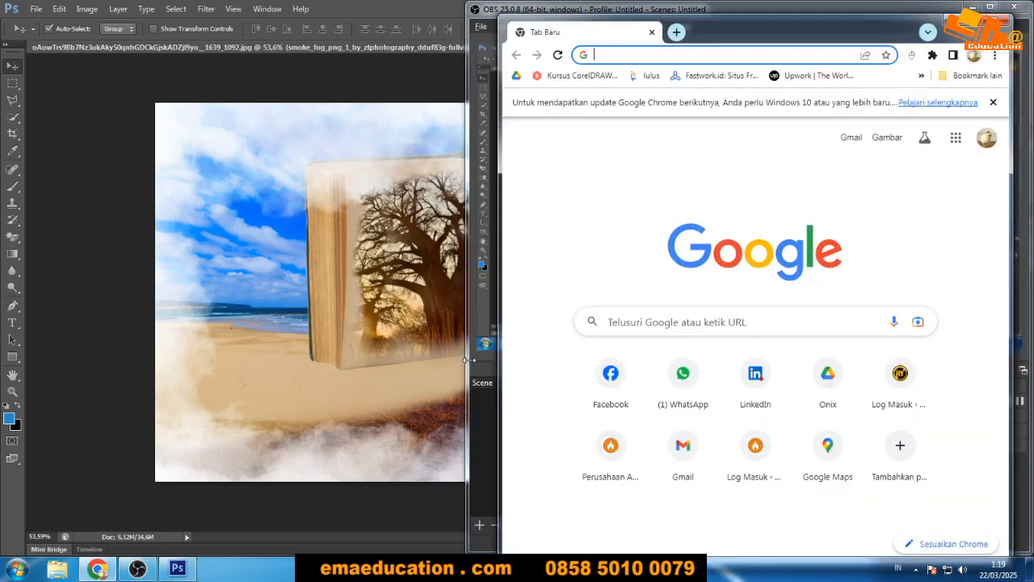
pyautogui.write('stone')
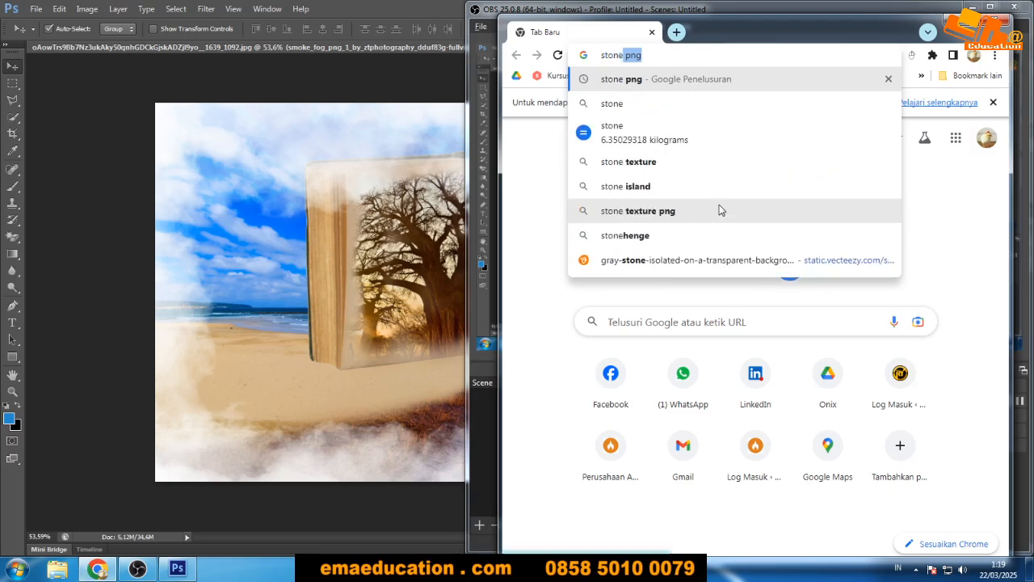
pyautogui.press('Return')
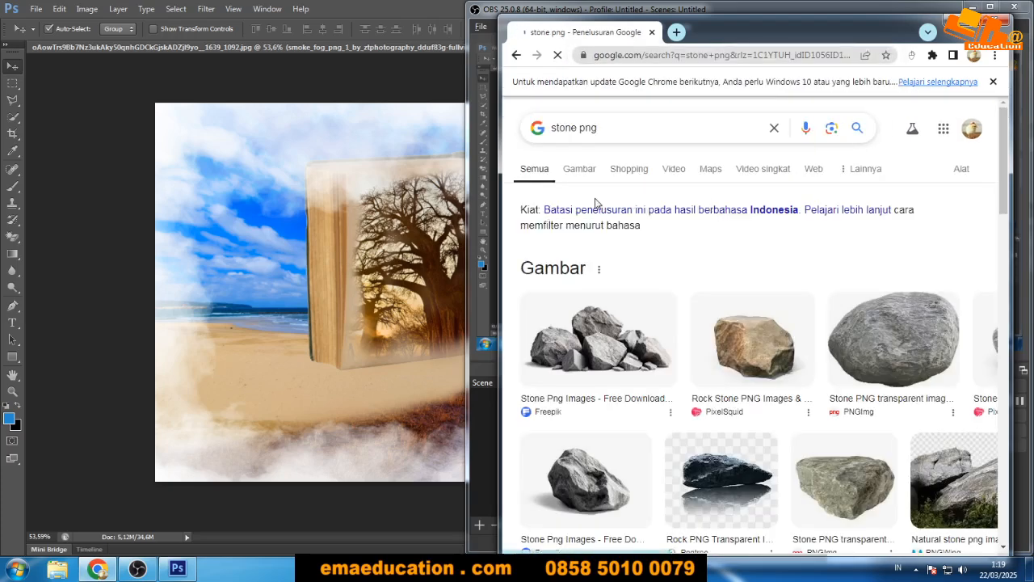
pyautogui.click(578, 175)
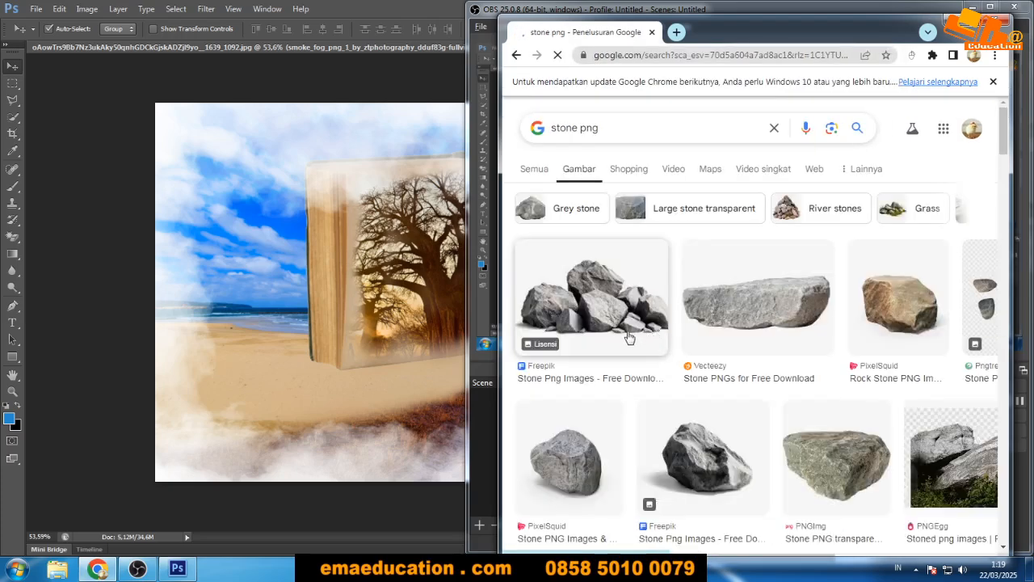
# Preview the Freepik and Vecteezy stone results in a maximized browser, and open the Vecteezy gray stone image in a separate tab.
pyautogui.click(634, 306)
pyautogui.click(966, 19)
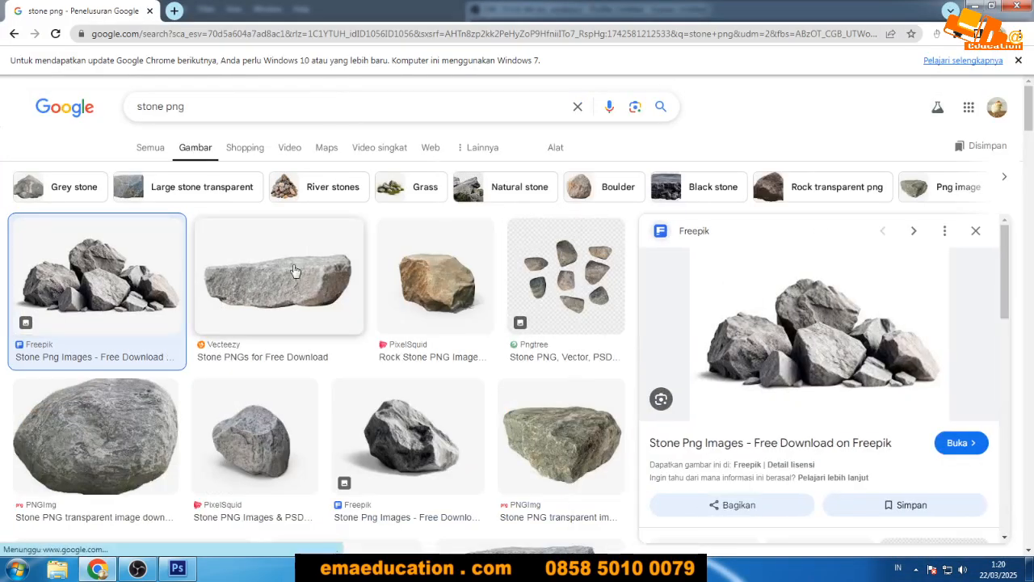
pyautogui.click(297, 283)
pyautogui.rightClick(801, 341)
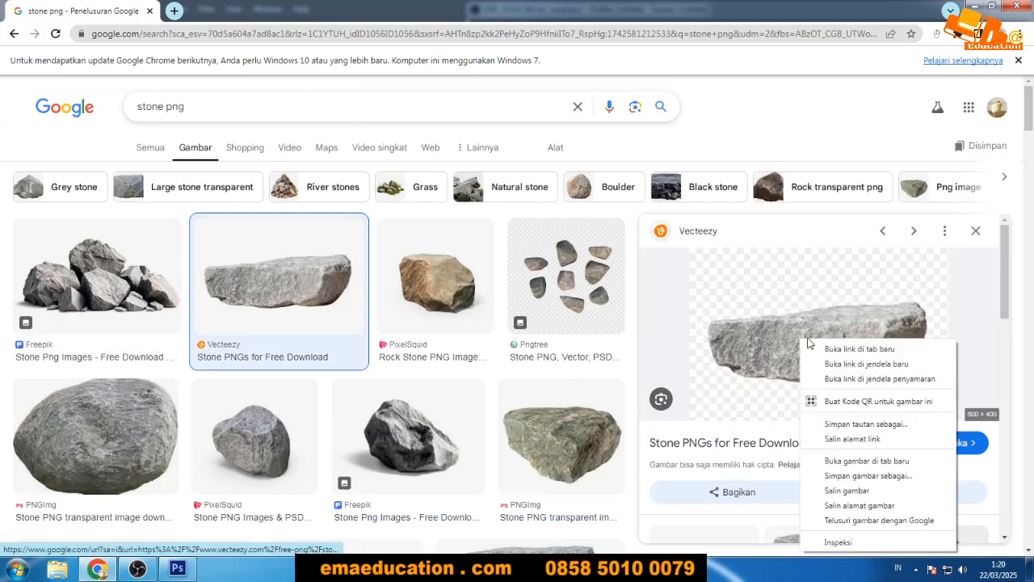
pyautogui.click(863, 460)
# Compare the PixelSquid brown rock and the Vecteezy stone, and download the rounded gray PNGImg stone sized 1557x1139px.
pyautogui.click(436, 283)
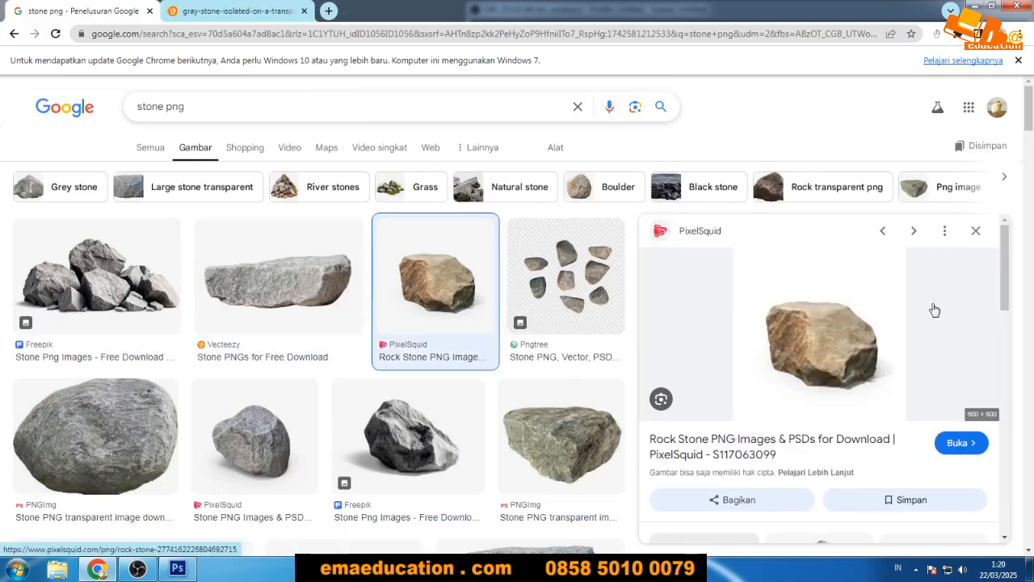
pyautogui.click(271, 274)
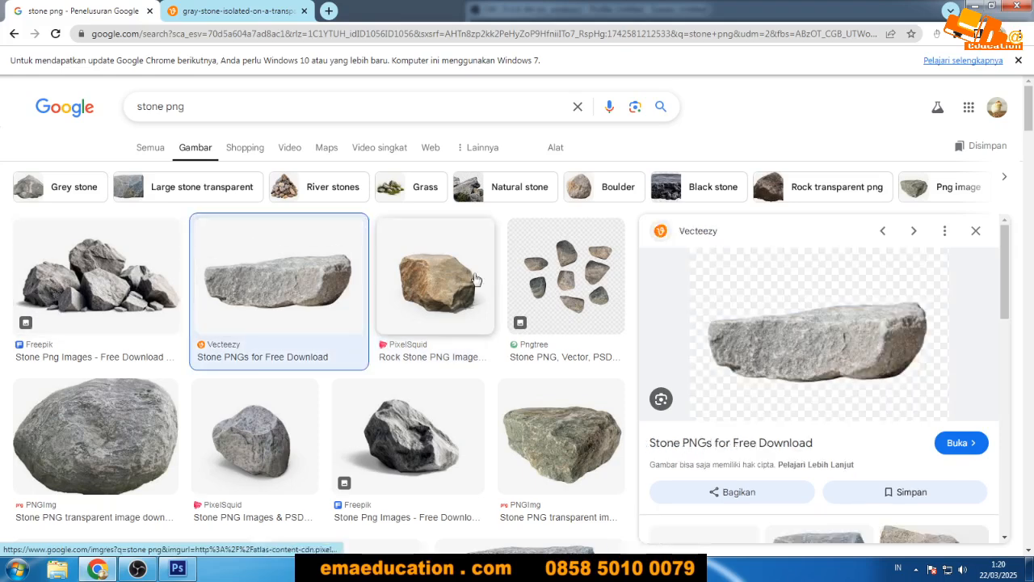
pyautogui.click(451, 272)
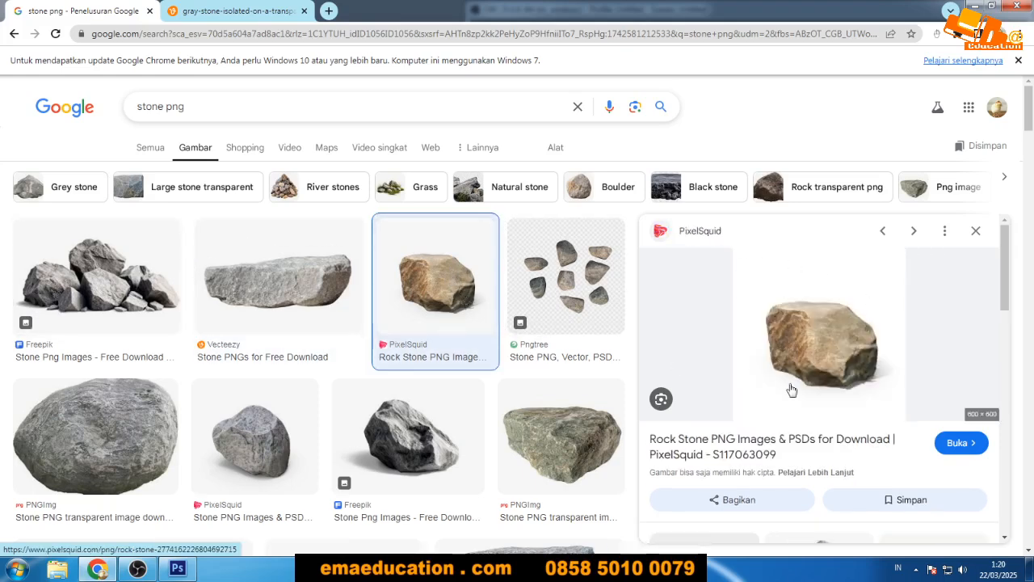
pyautogui.click(95, 436)
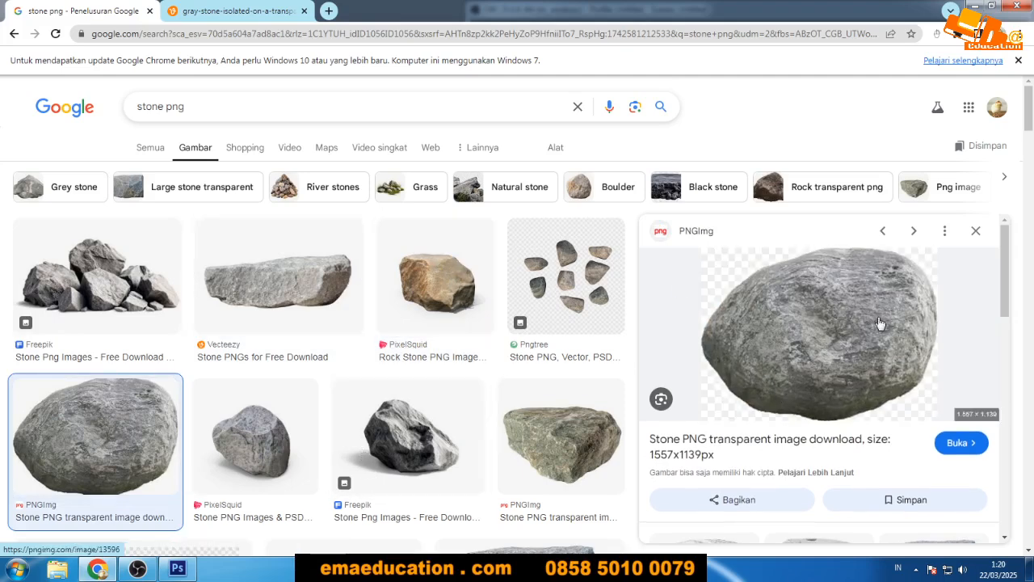
pyautogui.rightClick(800, 337)
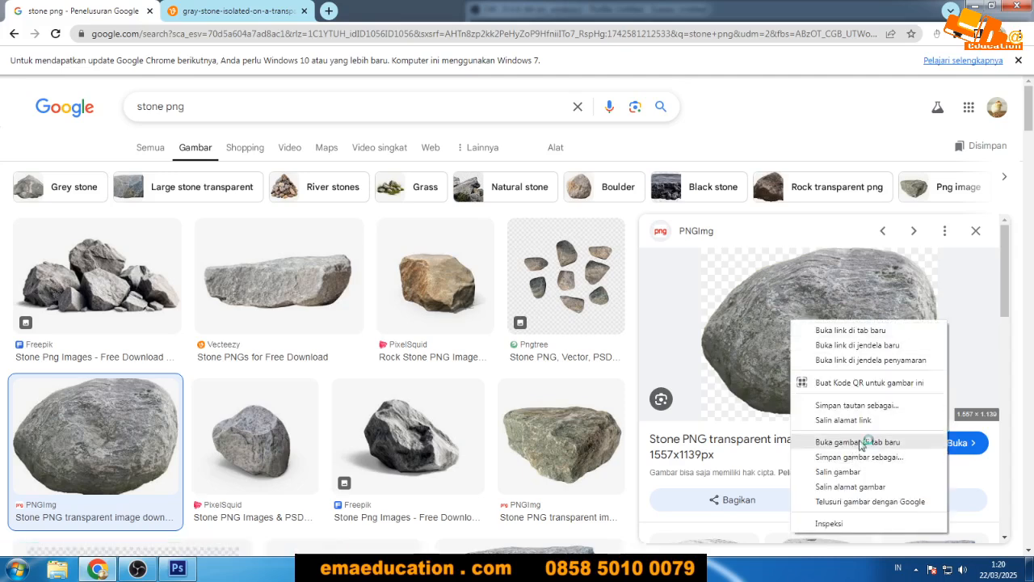
pyautogui.click(865, 439)
# Preview the Freepik and PixelSquid gray stones, and download the green-gray PNGImg stone sized 1600x1600px.
pyautogui.click(408, 436)
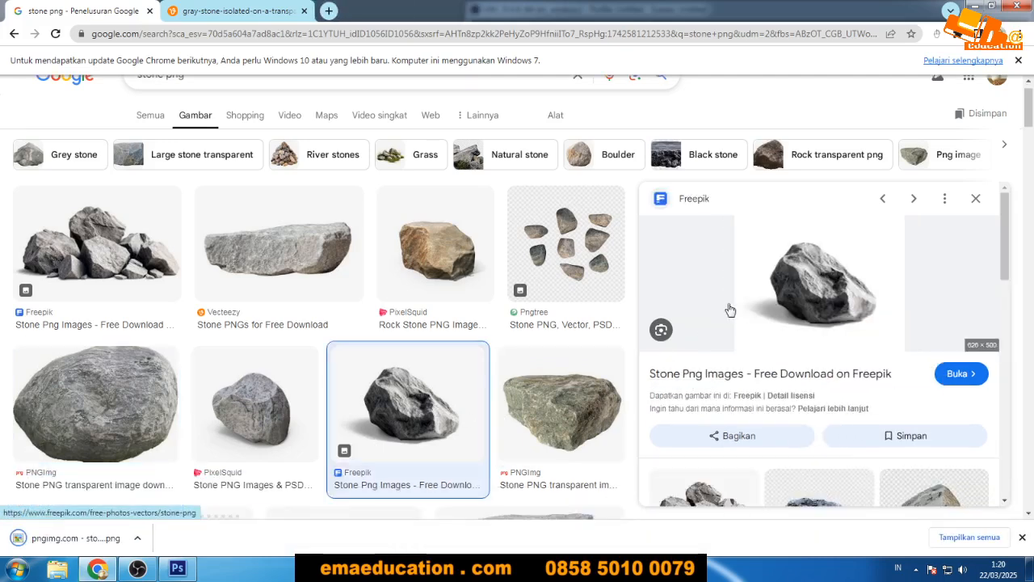
pyautogui.click(244, 428)
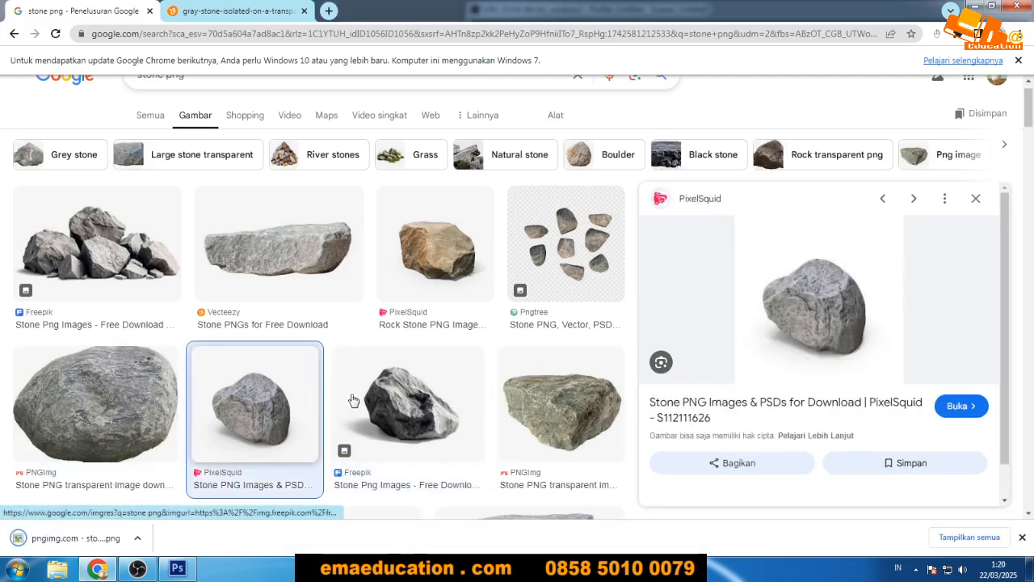
pyautogui.click(540, 419)
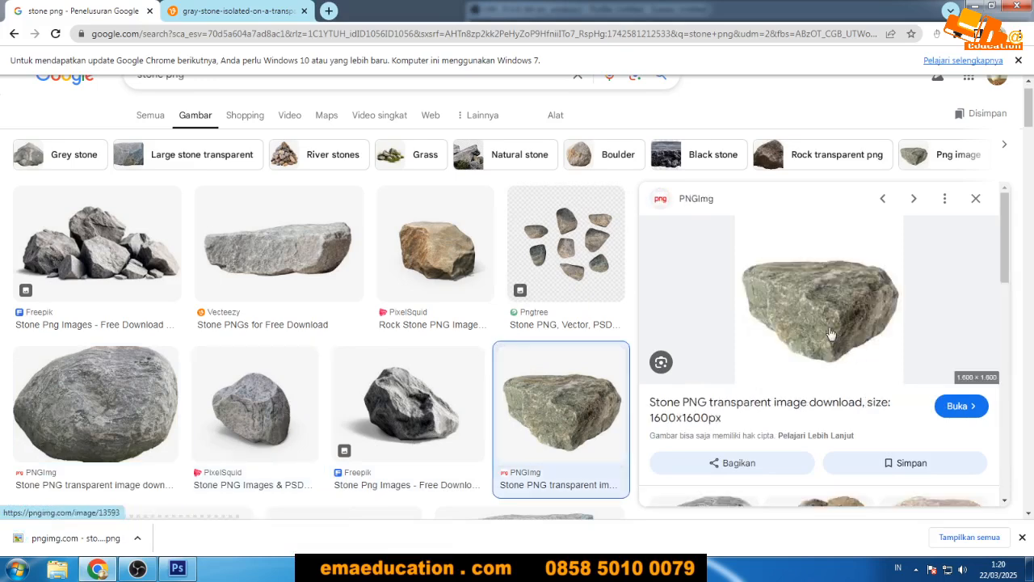
pyautogui.rightClick(821, 273)
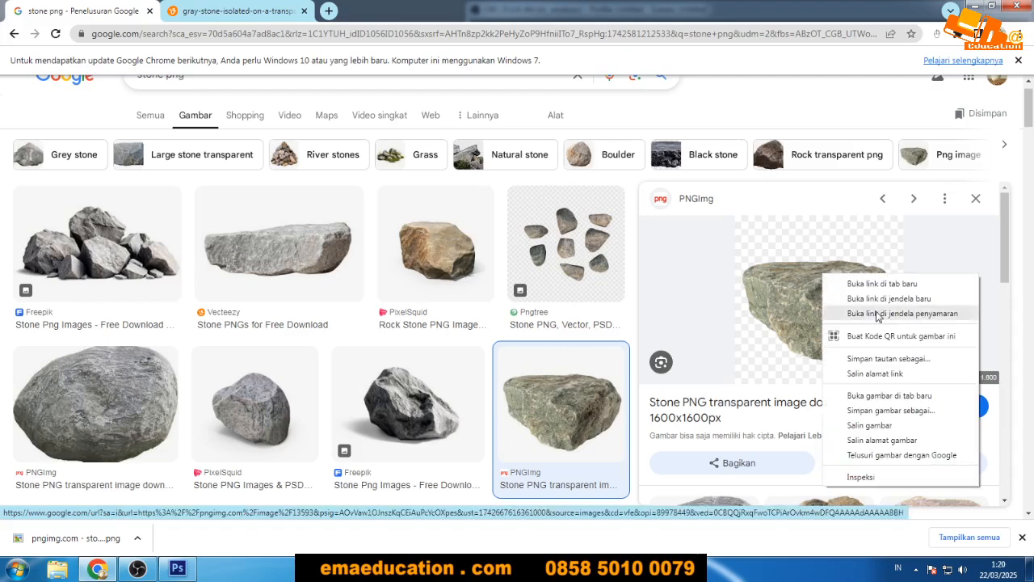
pyautogui.click(879, 395)
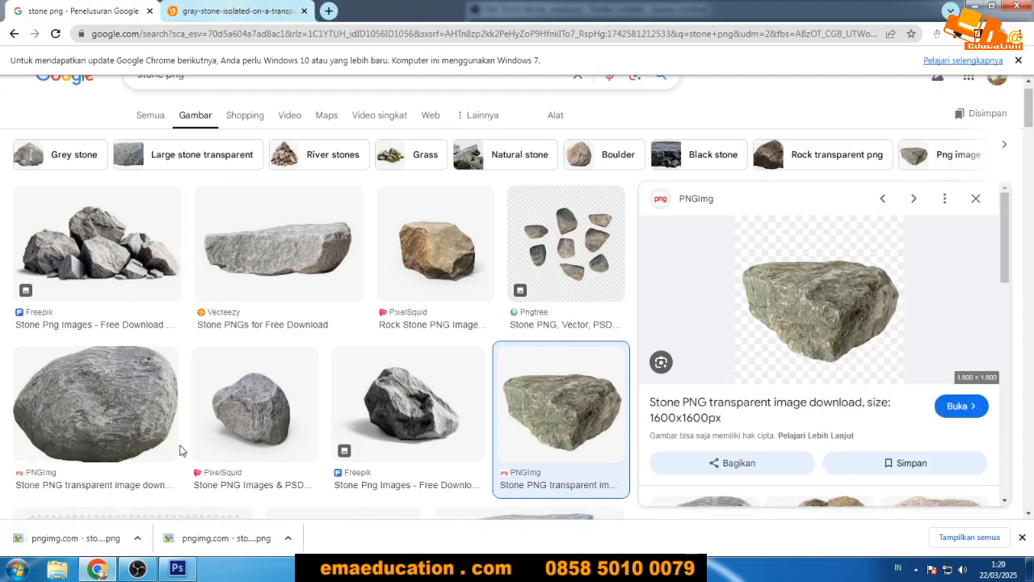
# Try copying the Vecteezy gray stone image to the desktop, and delete the copied webp file.
pyautogui.click(239, 11)
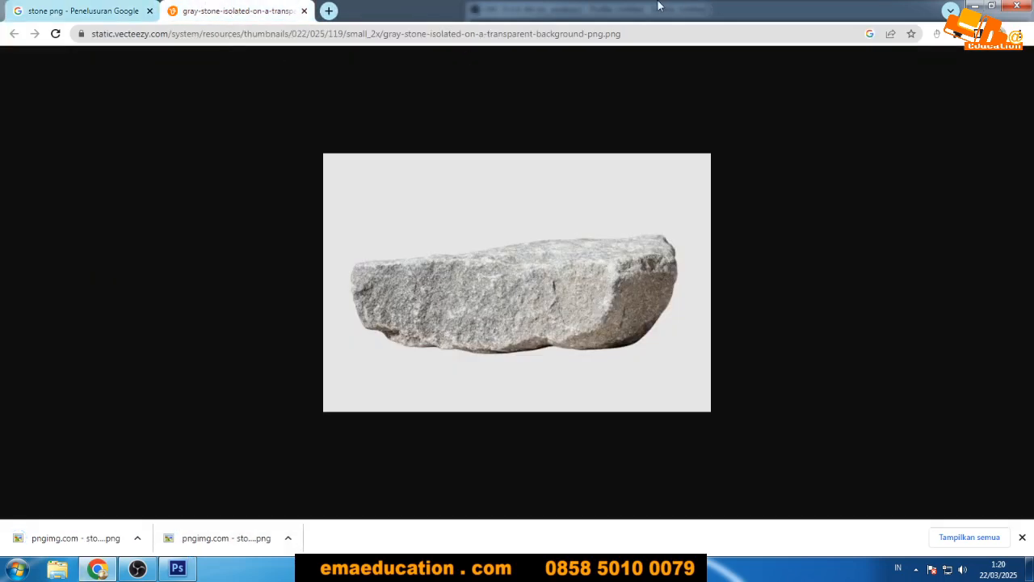
pyautogui.moveTo(659, 6); pyautogui.dragTo(748, 34)
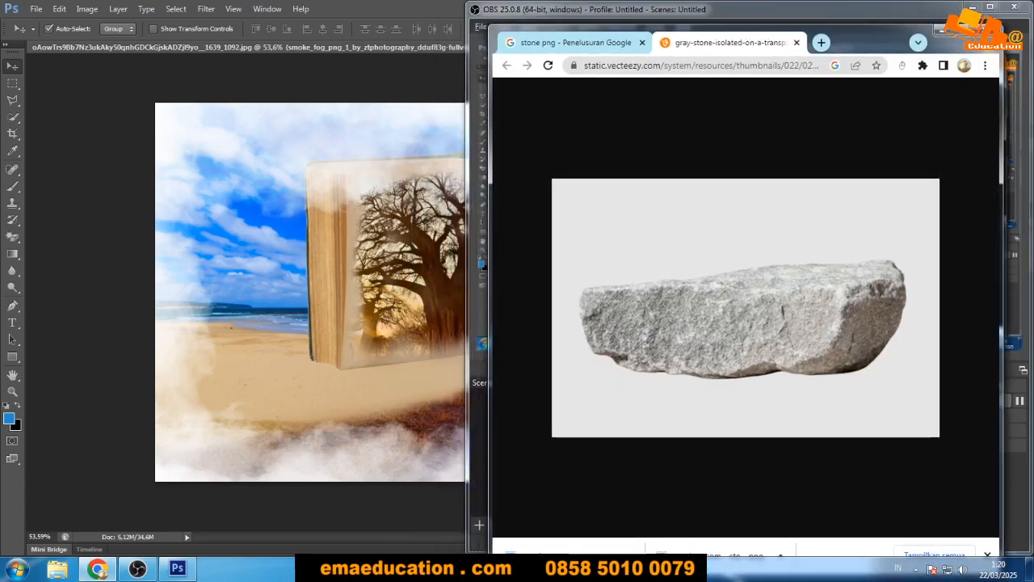
pyautogui.click(973, 7)
pyautogui.click(974, 6)
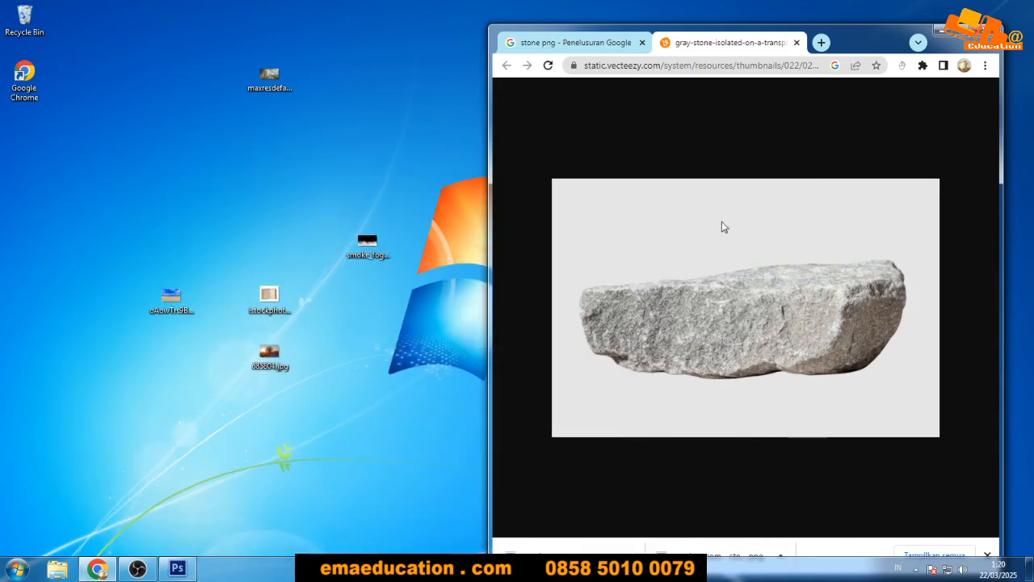
pyautogui.moveTo(722, 223); pyautogui.dragTo(363, 121)
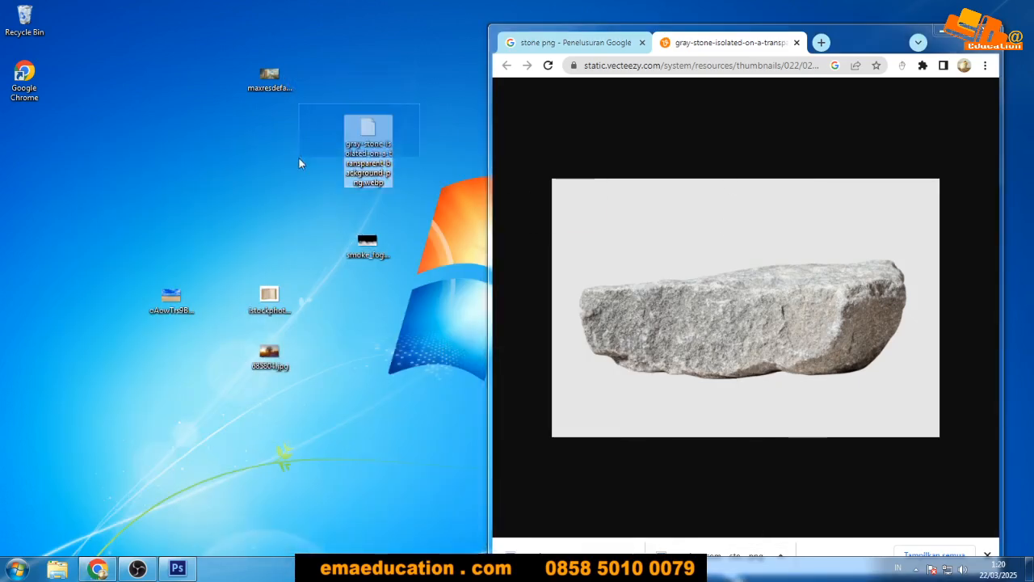
pyautogui.press('Delete')
pyautogui.press('Return')
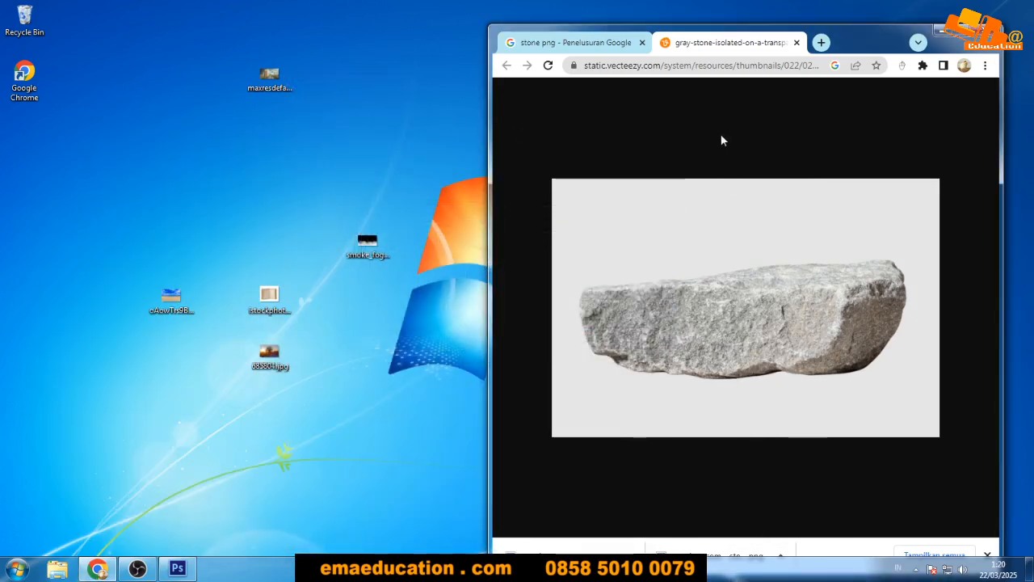
# Close both stone image tabs in Chrome and switch back to the Photoshop composition.
pyautogui.hotkey('ctrl', 'w')
pyautogui.hotkey('ctrl', 'w')
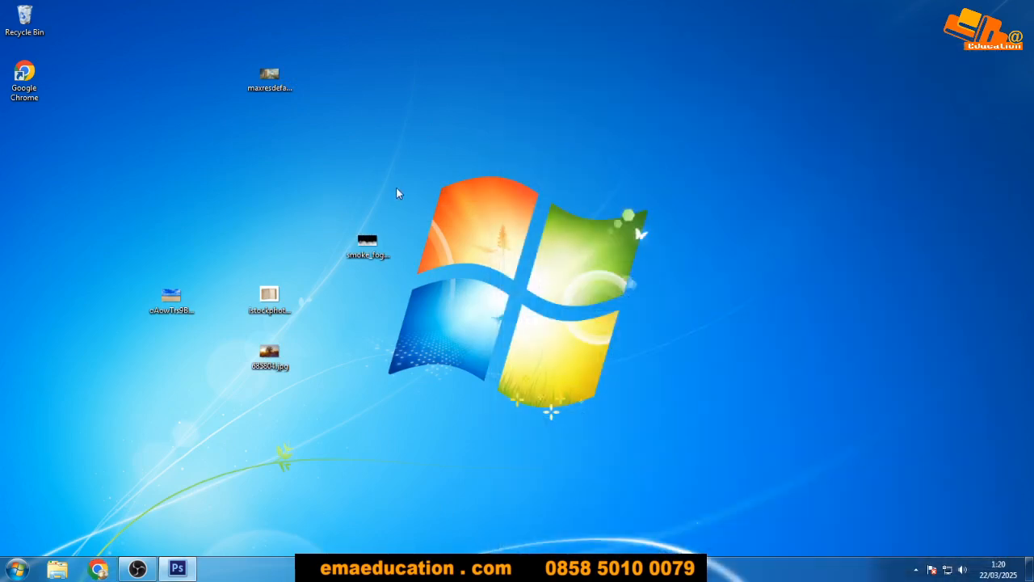
pyautogui.hotkey('alt', 'Tab')
pyautogui.hotkey('alt', 'Tab')
pyautogui.hotkey('alt', 'Tab')
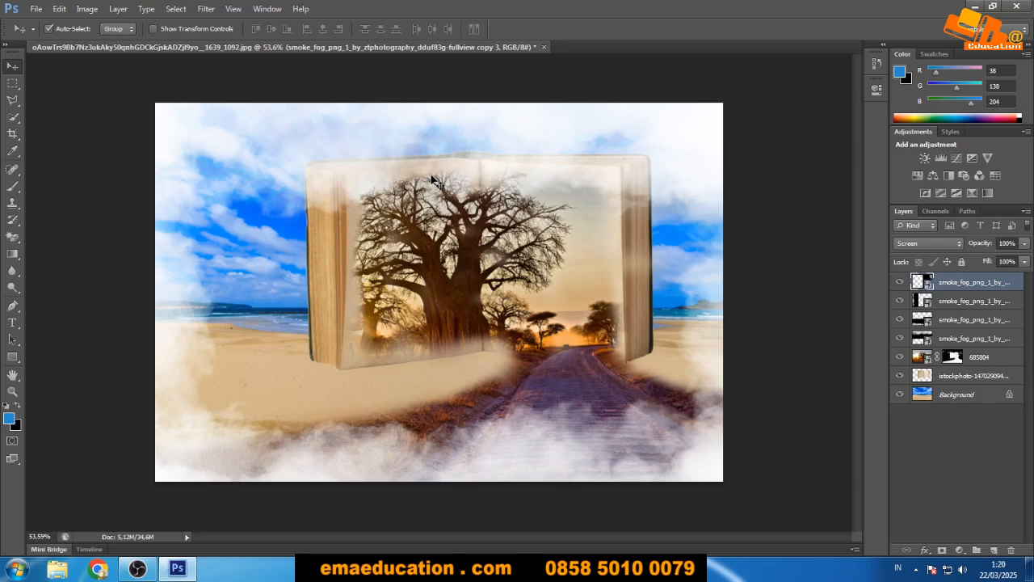
# Move the downloaded stone_PNG13593.png and stone_PNG13596.png files from the Downloads folder to the Desktop in Windows Explorer.
pyautogui.press('super+e')
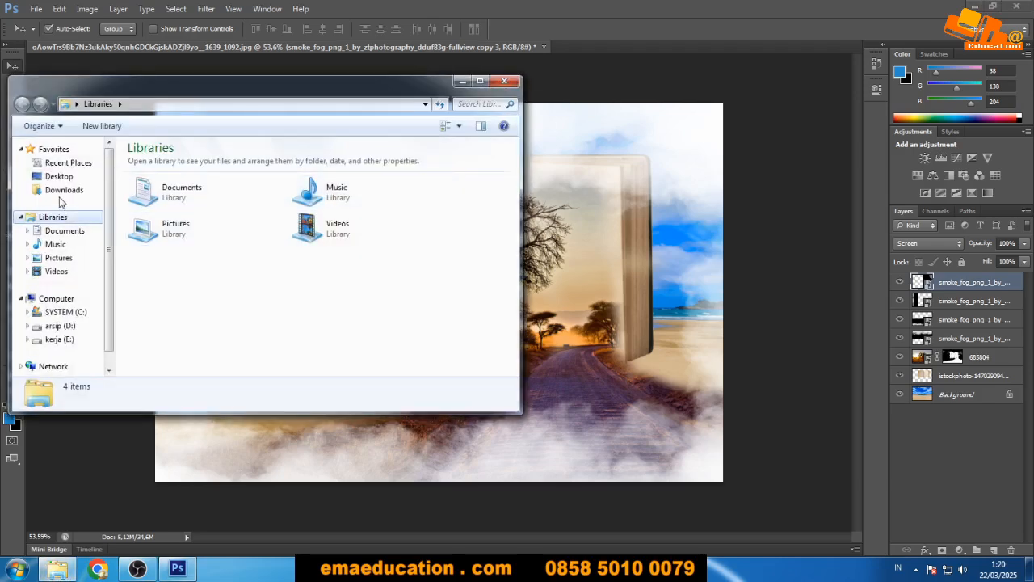
pyautogui.click(62, 190)
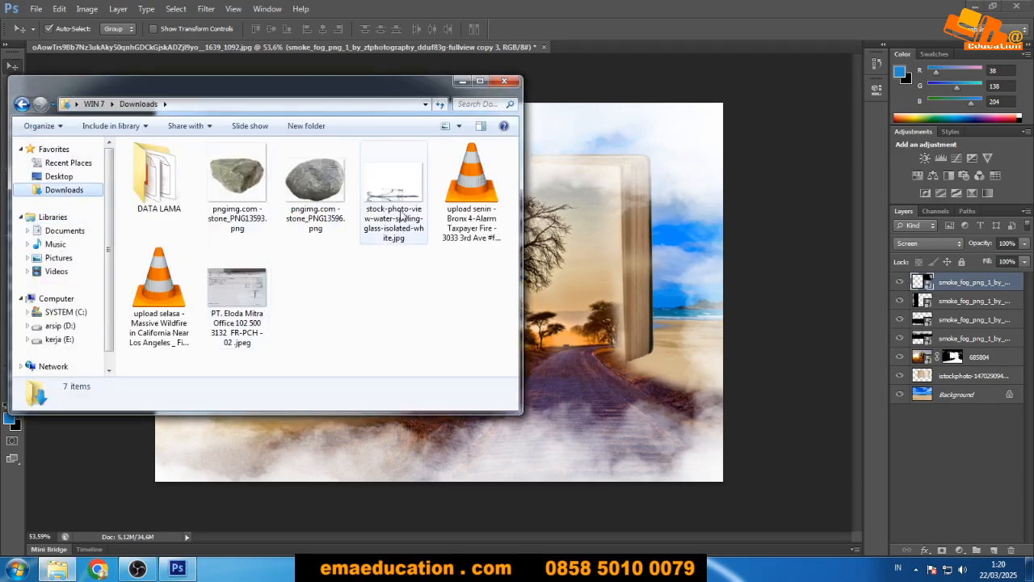
pyautogui.click(236, 177)
pyautogui.keyDown('ctrl'); pyautogui.click(315, 180); pyautogui.keyUp('ctrl')
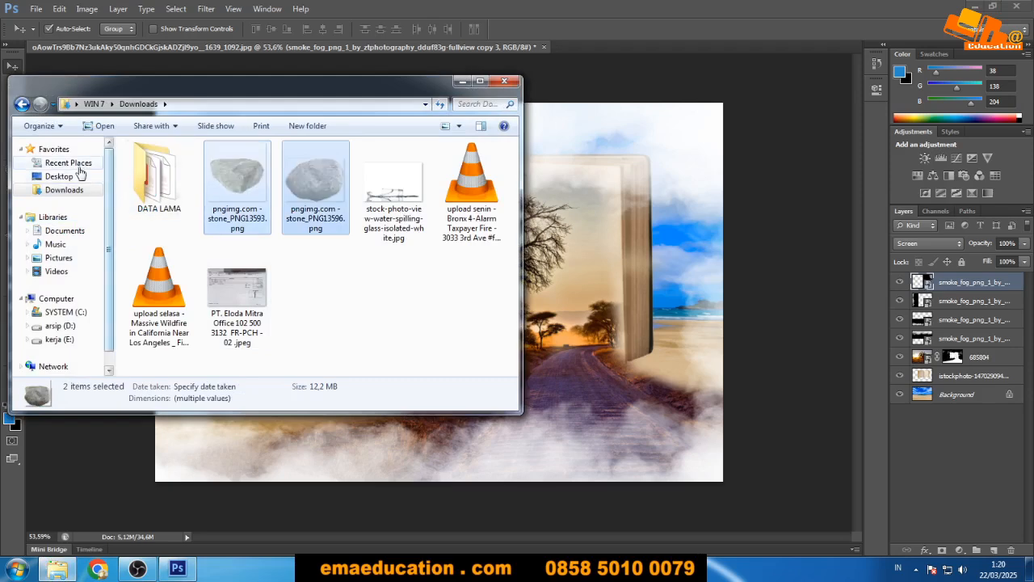
pyautogui.click(59, 176)
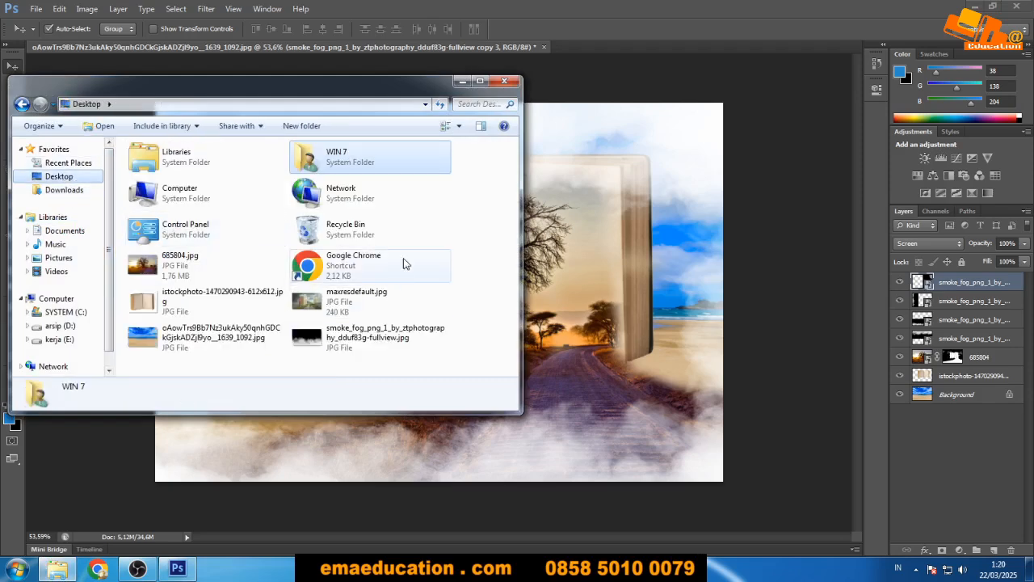
pyautogui.click(472, 311)
pyautogui.hotkey('ctrl', 'v')
# Place both stone PNGs in the Photoshop composition, shrinking the rounded gray stone and positioning it at the book's lower-left corner.
pyautogui.moveTo(216, 364); pyautogui.dragTo(583, 356)
pyautogui.hotkey('alt', 'Tab')
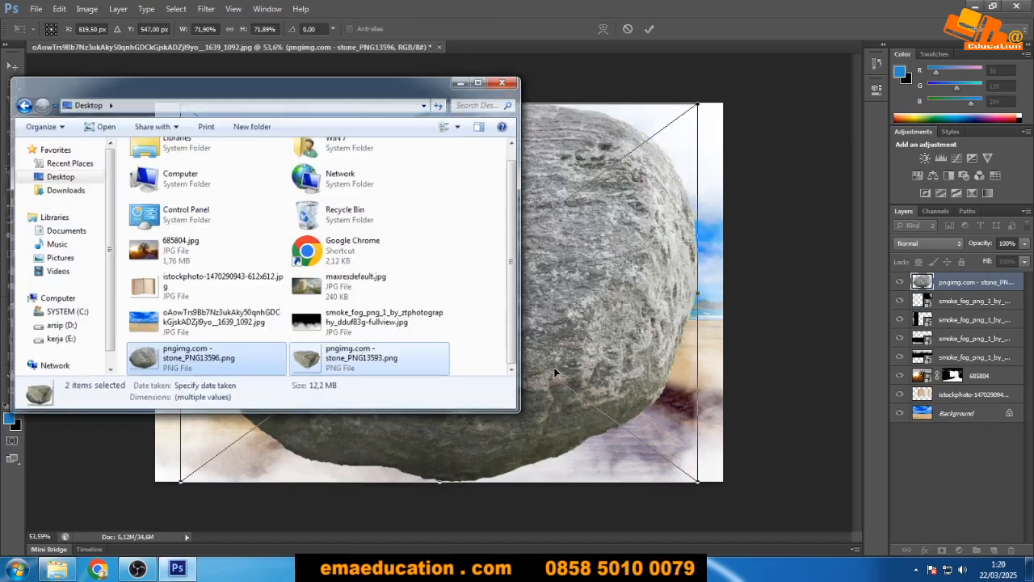
pyautogui.hotkey('alt', 'Tab')
pyautogui.moveTo(703, 107); pyautogui.dragTo(261, 399)
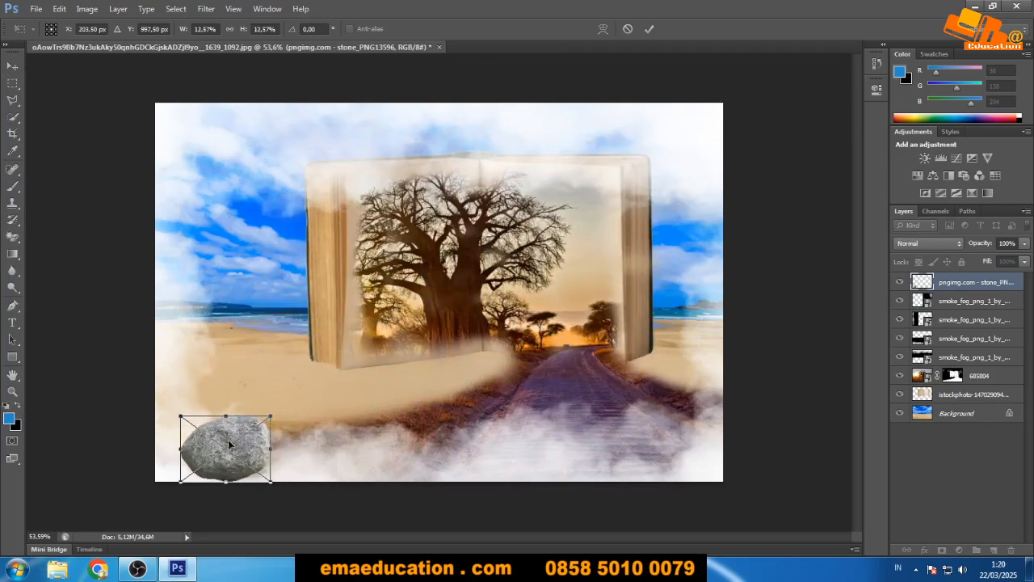
pyautogui.moveTo(228, 444); pyautogui.dragTo(374, 363)
pyautogui.press('Return')
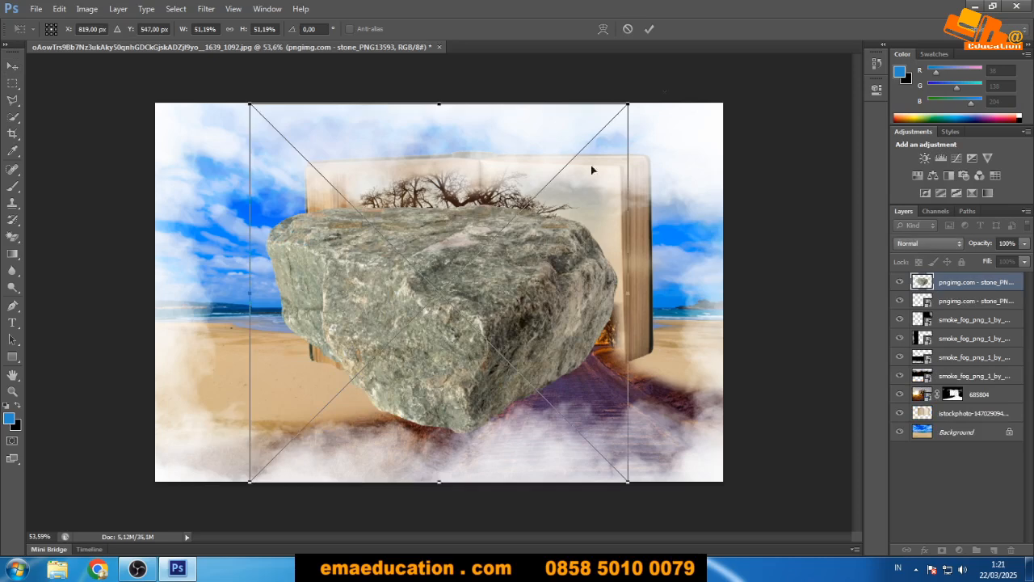
# Scale the placed green-gray stone to about 10.60% and position it just left of the small rounded stone.
pyautogui.moveTo(628, 105); pyautogui.dragTo(377, 354)
pyautogui.moveTo(356, 418); pyautogui.dragTo(339, 319)
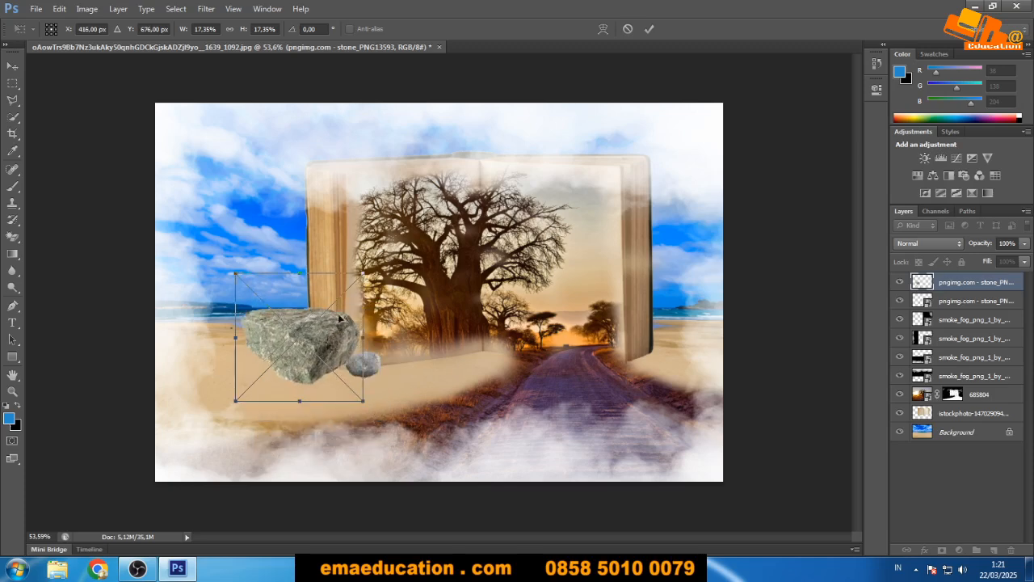
pyautogui.moveTo(361, 272); pyautogui.dragTo(342, 343)
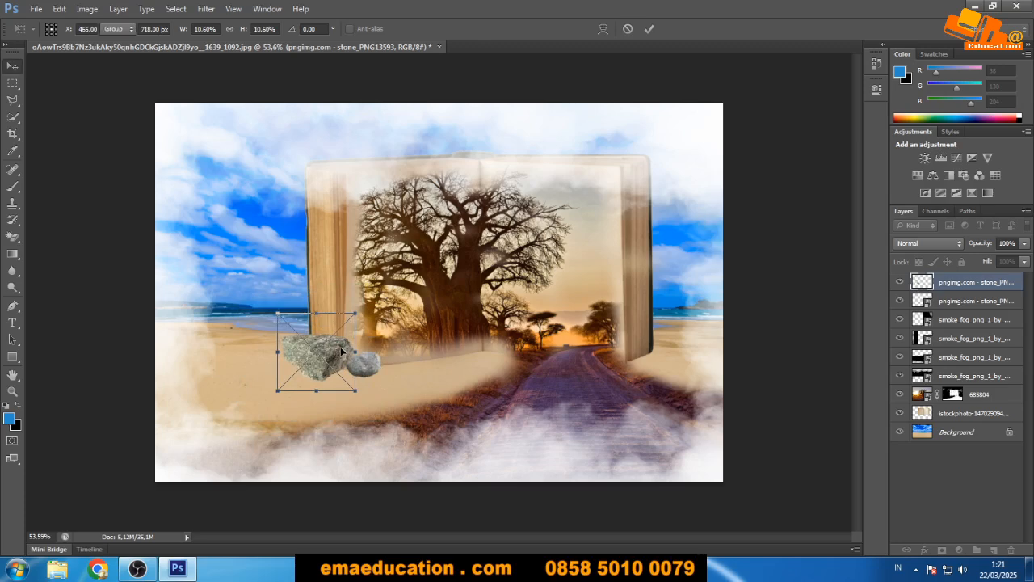
pyautogui.press('Return')
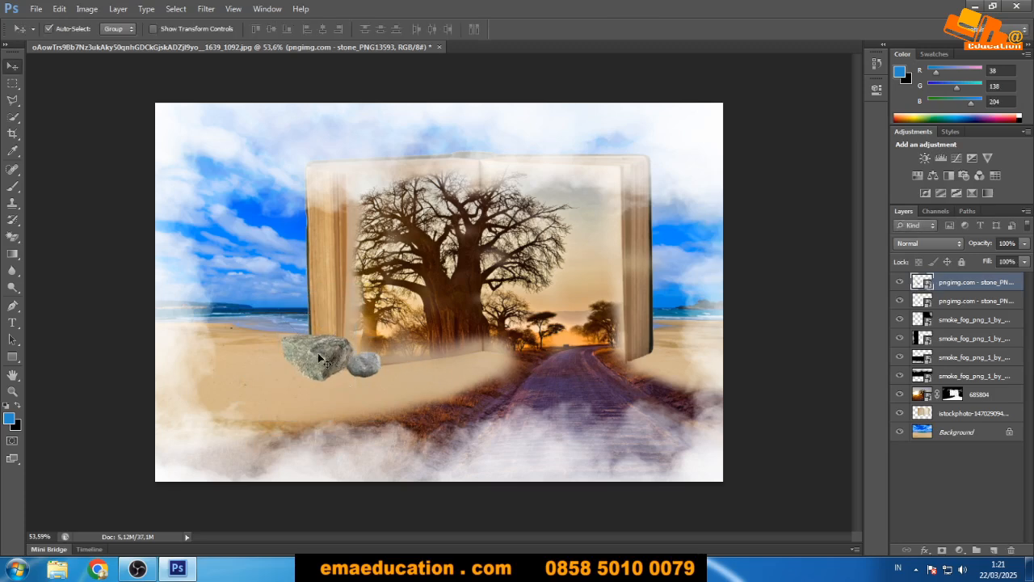
pyautogui.hotkey('alt', 'Tab')
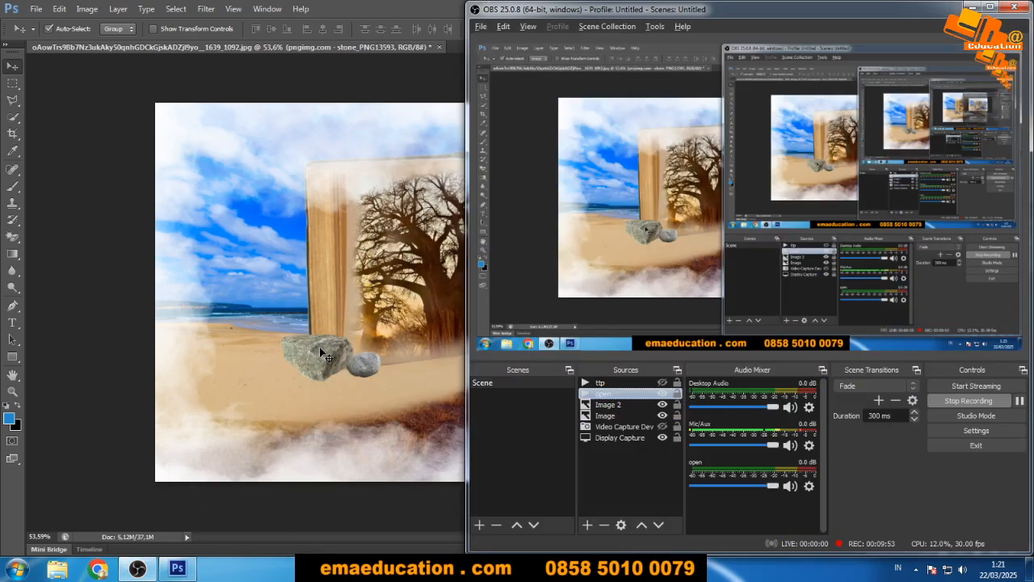
pyautogui.hotkey('alt', 'Tab')
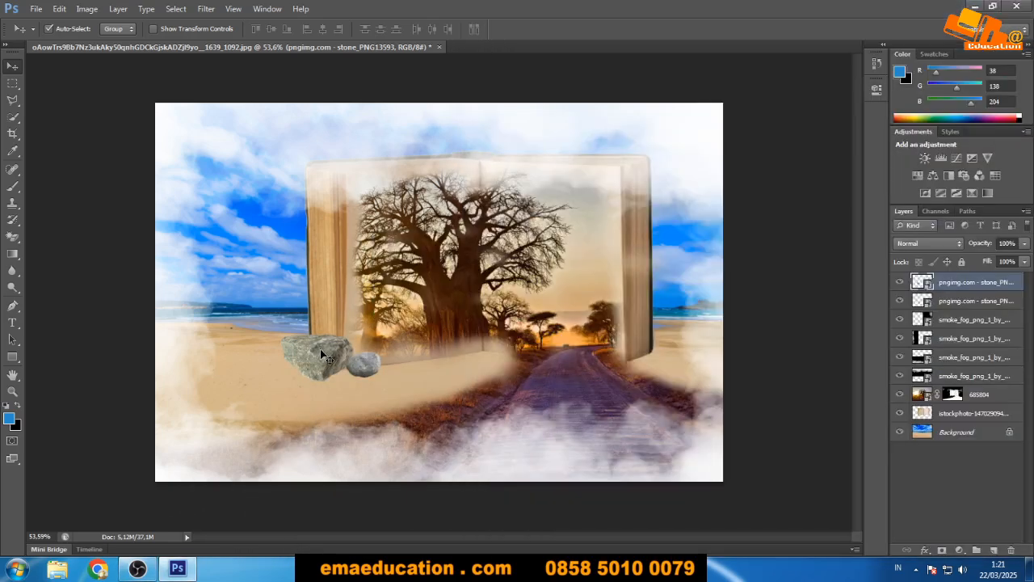
# Shift the small rounded stone slightly left and down against the green-gray stone, and bring its layer forward.
pyautogui.click(366, 370)
pyautogui.moveTo(365, 369); pyautogui.dragTo(357, 374)
pyautogui.hotkey('ctrl', ']')
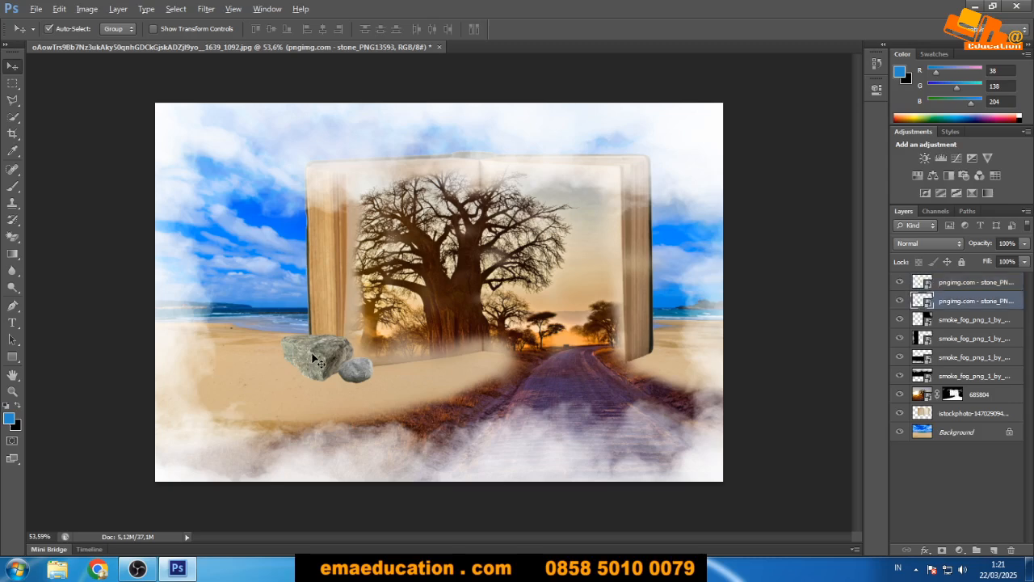
# Duplicate the green-gray stone, rotate the copy to about -78.37 degrees, distort its height to about 14.01%, and tuck it right of the rounded stone.
pyautogui.moveTo(311, 361); pyautogui.dragTo(408, 362)
pyautogui.hotkey('ctrl', 't')
pyautogui.moveTo(465, 328); pyautogui.dragTo(408, 318)
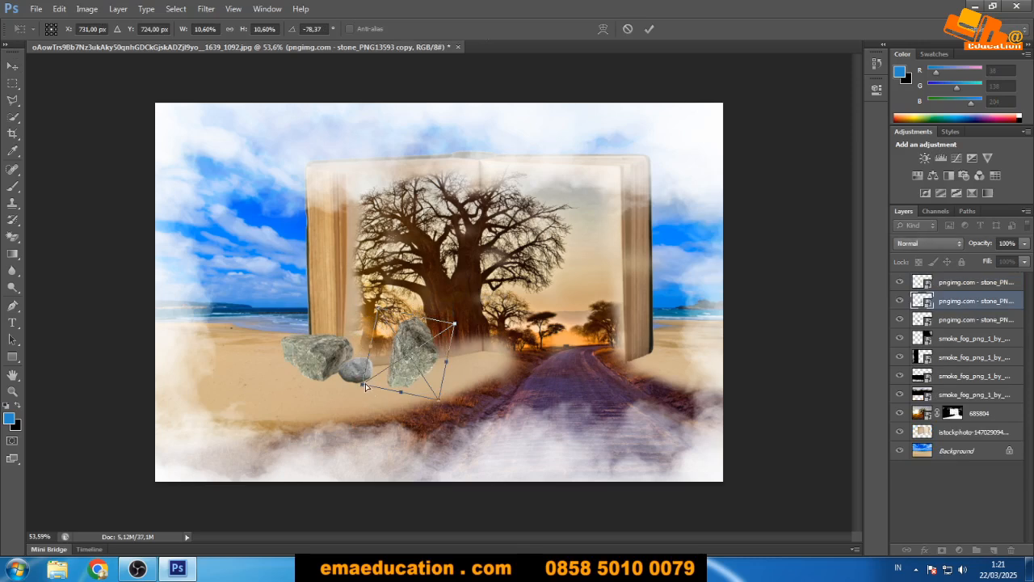
pyautogui.moveTo(365, 387); pyautogui.dragTo(352, 349)
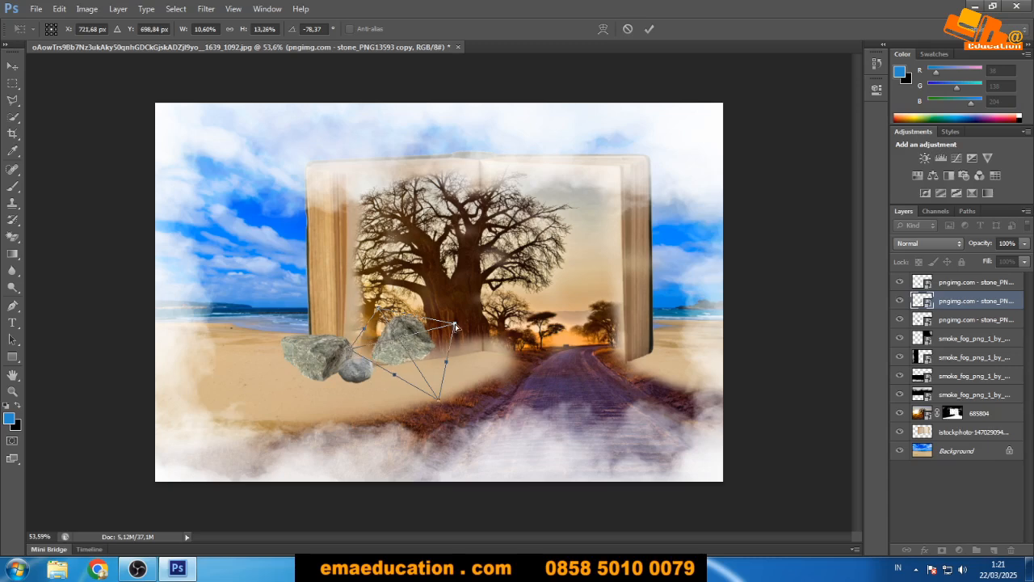
pyautogui.moveTo(448, 364); pyautogui.dragTo(454, 370)
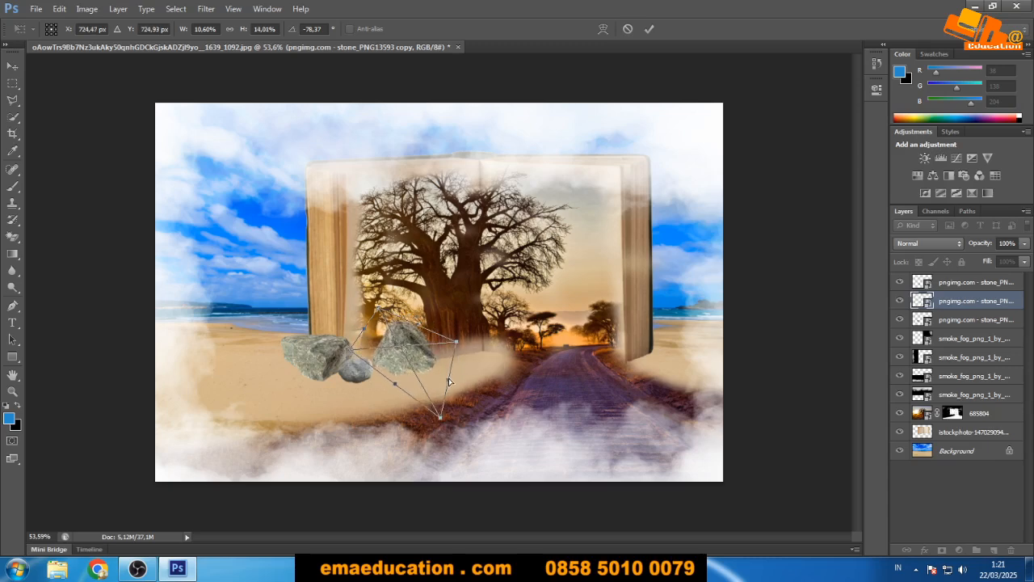
pyautogui.press('Return')
pyautogui.moveTo(397, 347); pyautogui.dragTo(370, 373)
# Enlarge the small rounded gray stone so it sits in front between the two green-gray stones.
pyautogui.click(361, 369)
pyautogui.hotkey('ctrl', 't')
pyautogui.press('Return')
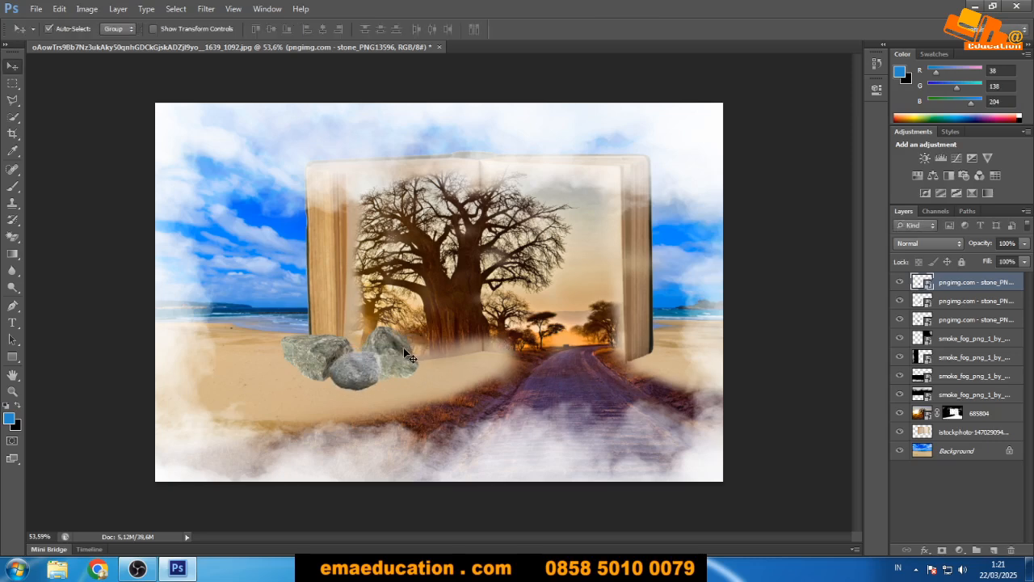
# Add a new empty layer directly above the topmost fog layer, beneath the stone layers.
pyautogui.click(985, 339)
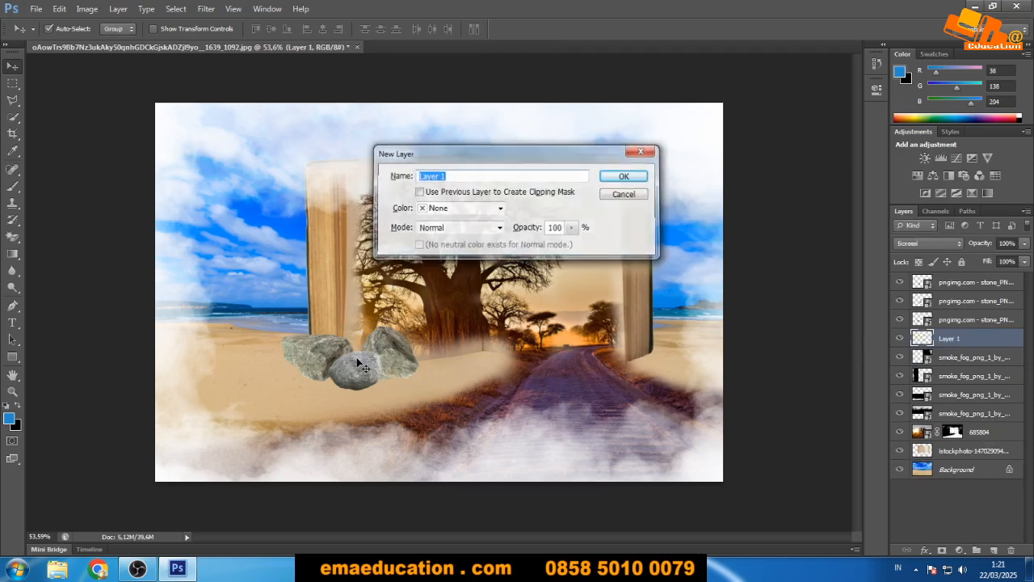
# Confirm the new layer and prepare a black brush at size 50 with 27% opacity.
pyautogui.press('Return')
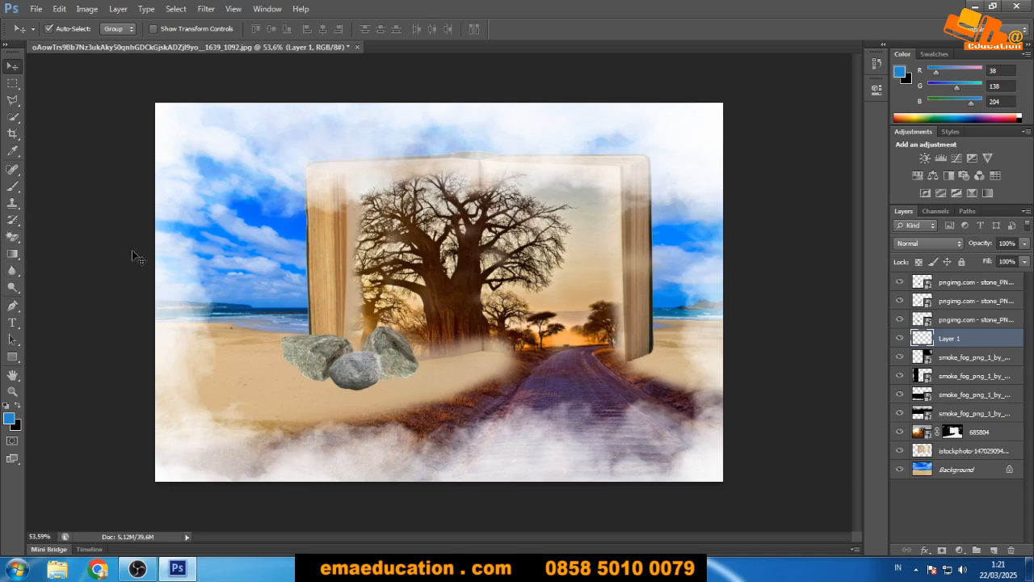
pyautogui.press('b')
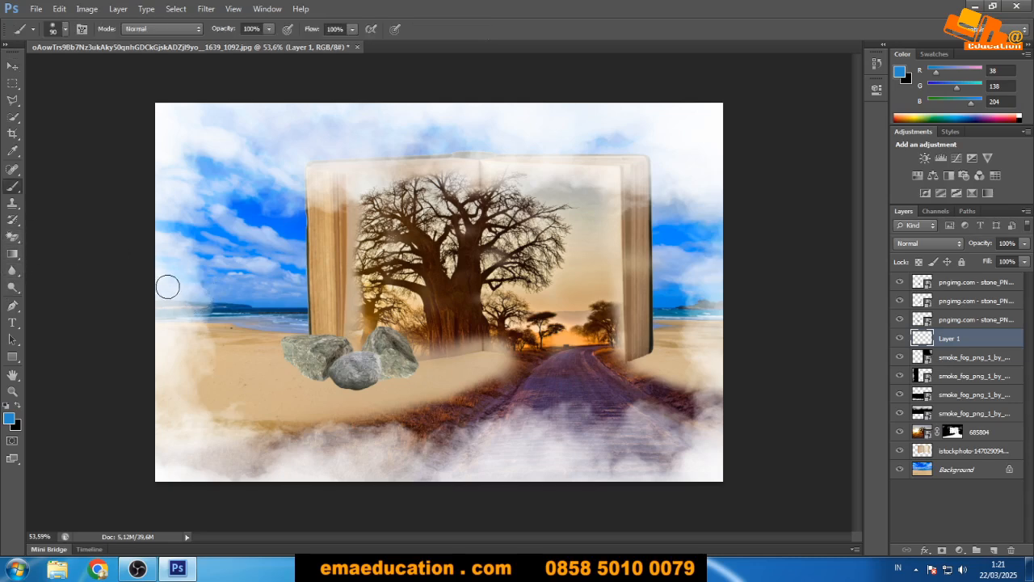
pyautogui.click(18, 406)
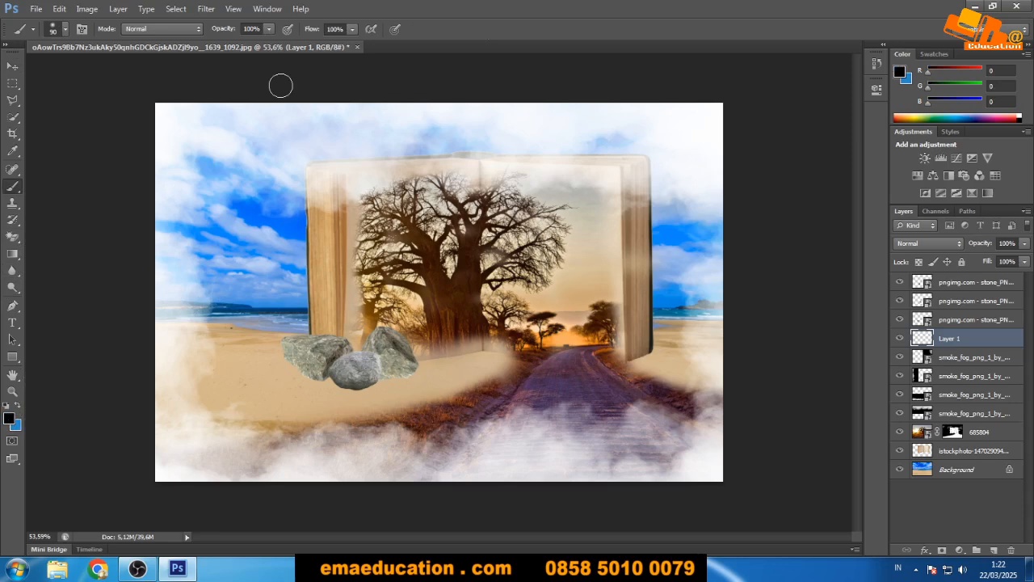
pyautogui.click(270, 29)
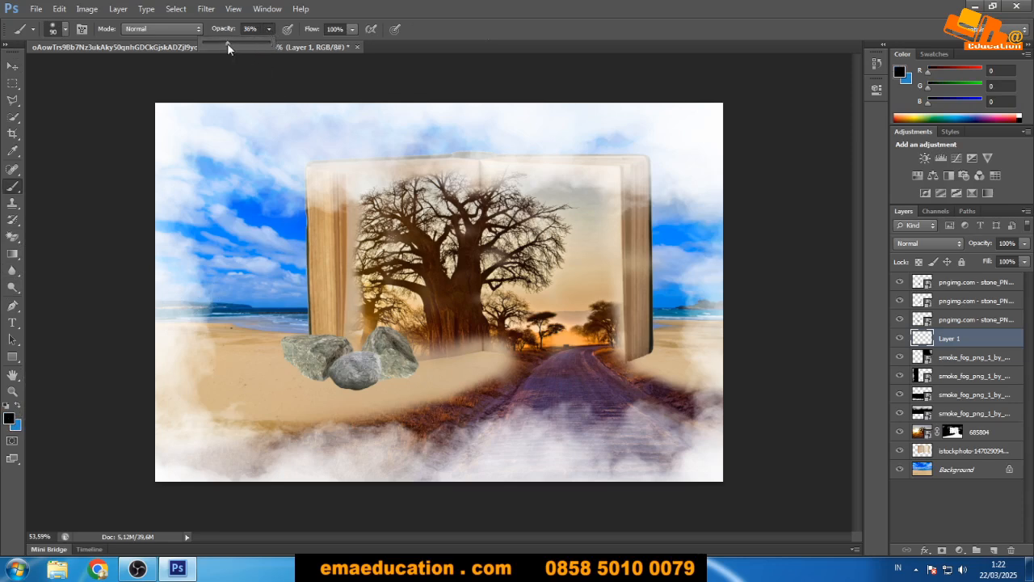
pyautogui.moveTo(227, 43); pyautogui.dragTo(220, 44)
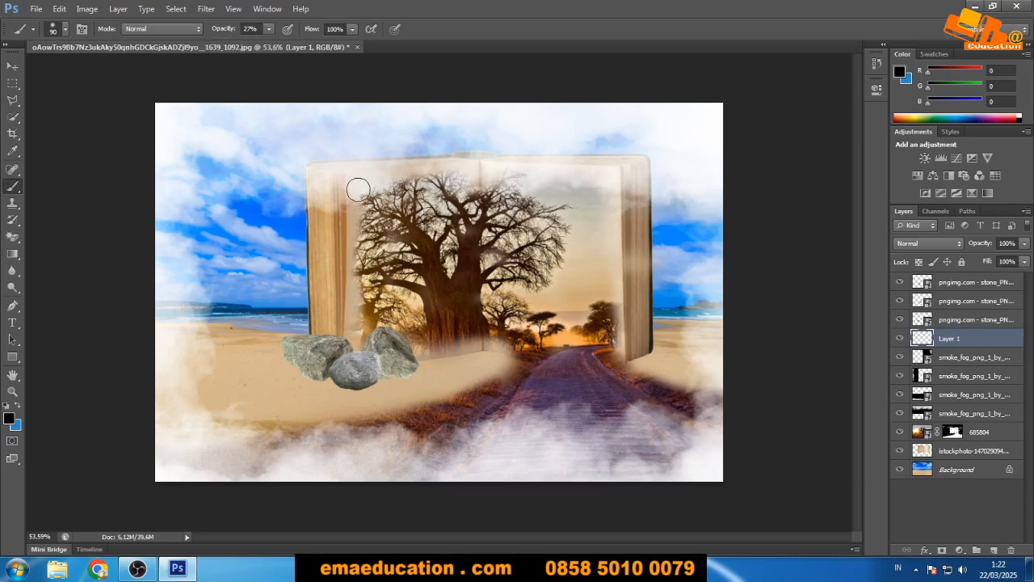
pyautogui.press('[')
pyautogui.press('[')
pyautogui.press('[')
pyautogui.press('[')
# Paint soft black shadows on the sand around the base of the three stones on the new layer.
pyautogui.moveTo(276, 363)
pyautogui.mouseDown()
pyautogui.moveTo(299, 361)
pyautogui.moveTo(297, 378)
pyautogui.moveTo(302, 368)
pyautogui.moveTo(309, 380)
pyautogui.mouseUp()
pyautogui.hotkey('ctrl', 'z')
pyautogui.hotkey('ctrl', 'z')
pyautogui.moveTo(274, 359)
pyautogui.mouseDown()
pyautogui.moveTo(303, 381)
pyautogui.moveTo(337, 381)
pyautogui.mouseUp()
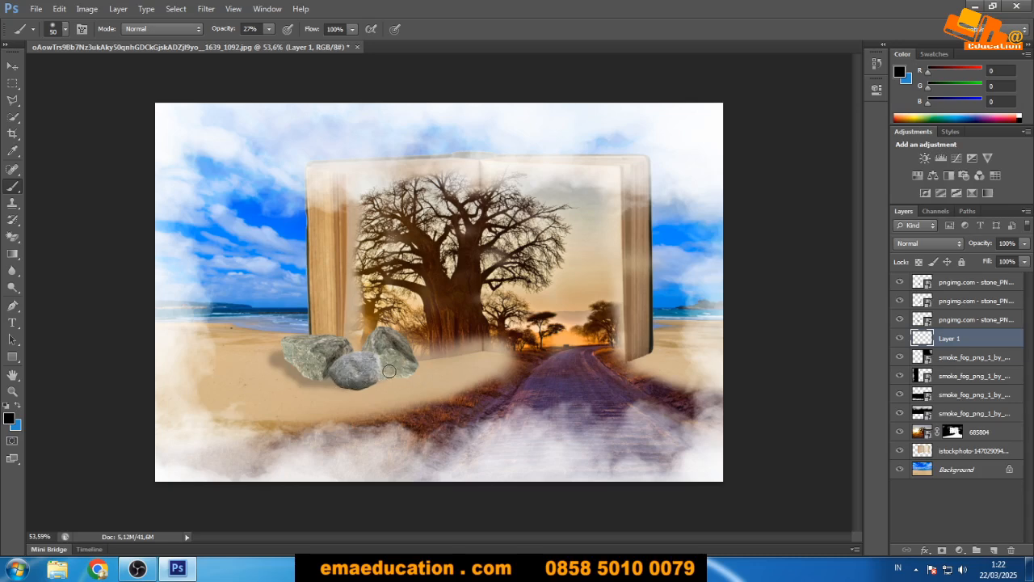
pyautogui.moveTo(419, 368); pyautogui.dragTo(374, 379)
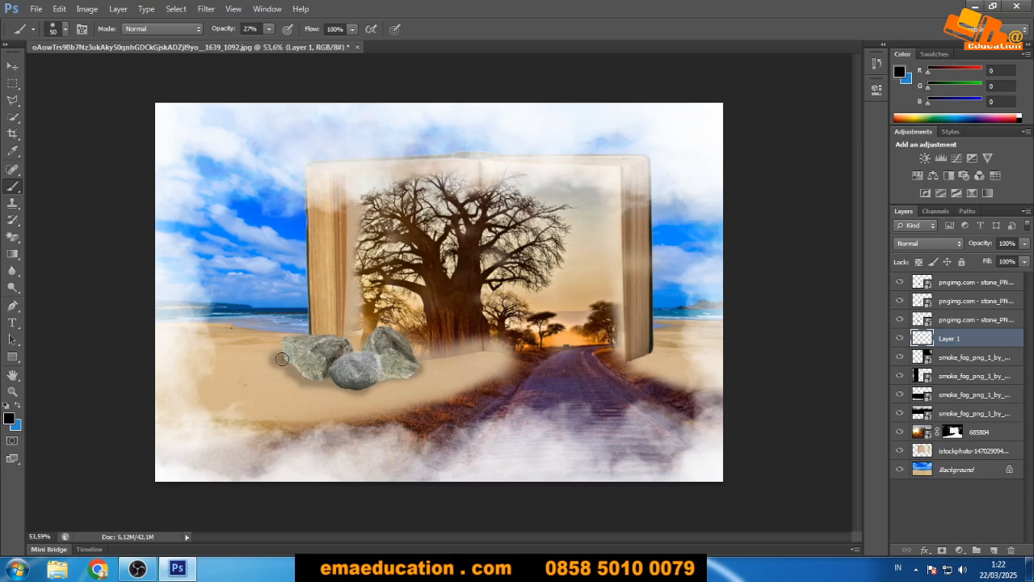
pyautogui.moveTo(280, 358)
pyautogui.mouseDown()
pyautogui.moveTo(369, 384)
pyautogui.moveTo(414, 366)
pyautogui.moveTo(351, 369)
pyautogui.moveTo(369, 350)
pyautogui.moveTo(332, 350)
pyautogui.mouseUp()
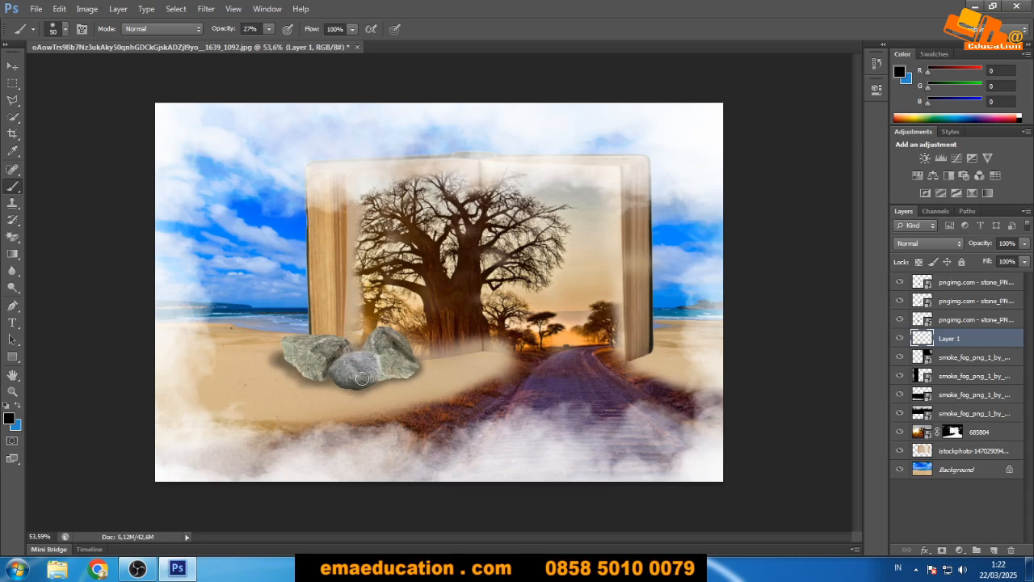
# Add a Multiply drop shadow to the small rounded stone with 75% opacity, 30° angle, 5 px distance and a slightly enlarged size.
pyautogui.press('v')
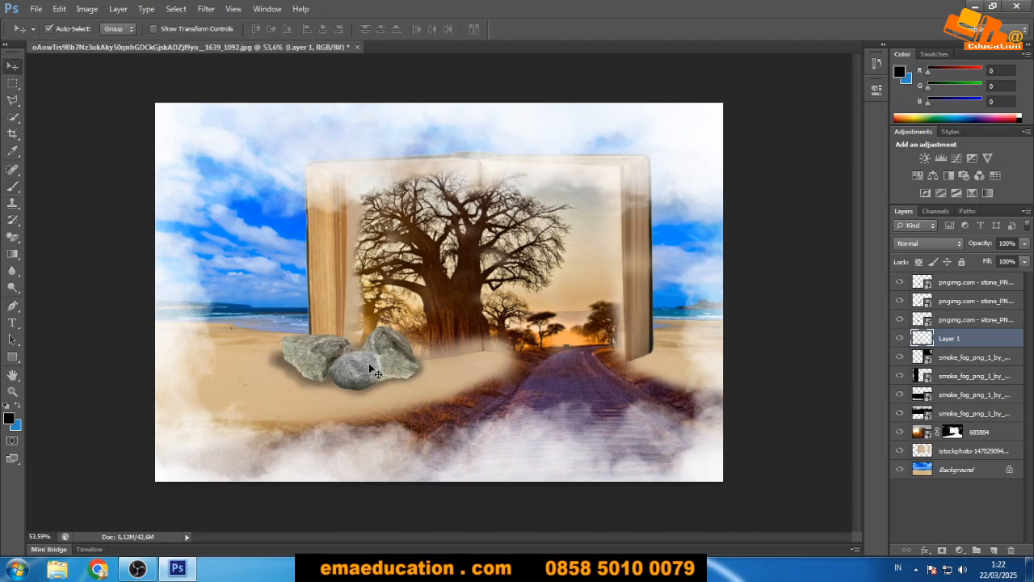
pyautogui.click(356, 365)
pyautogui.doubleClick(1018, 277)
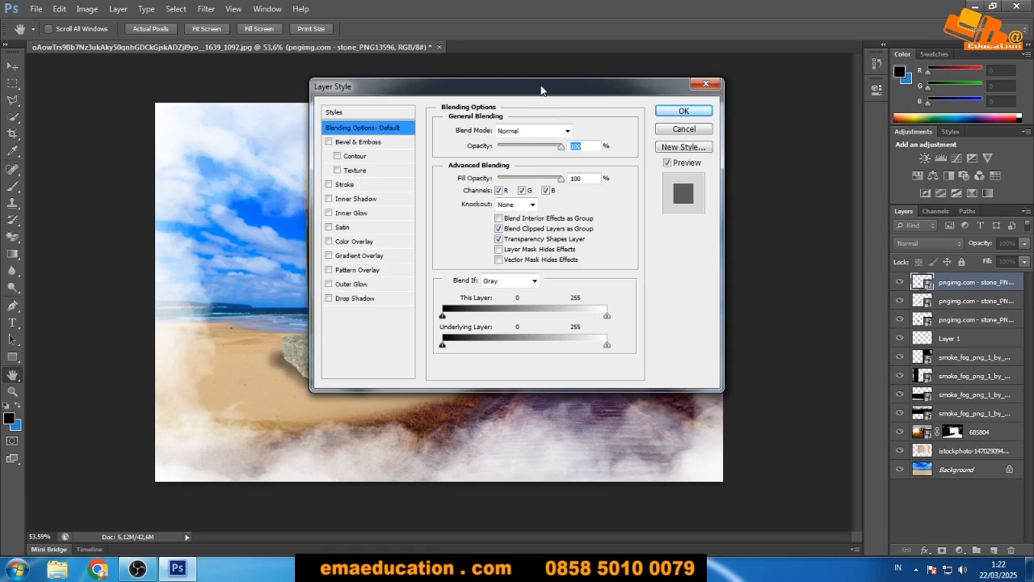
pyautogui.moveTo(541, 90); pyautogui.dragTo(678, 92)
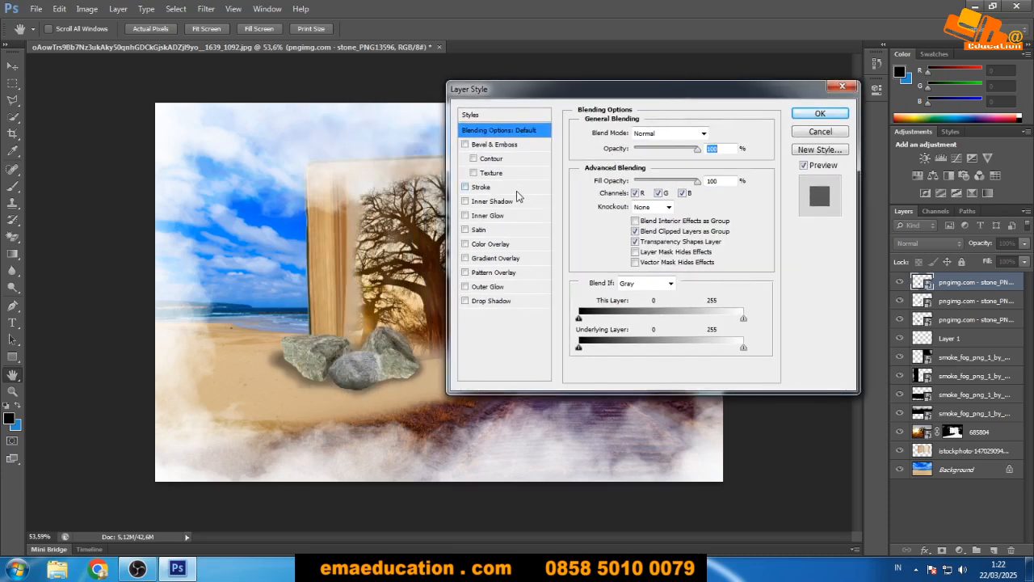
pyautogui.click(492, 301)
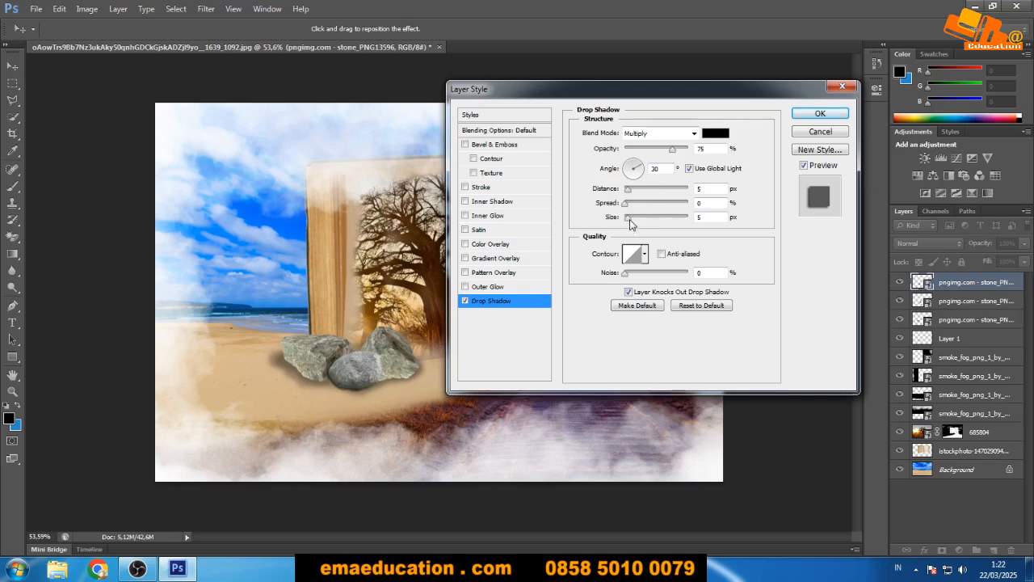
pyautogui.moveTo(627, 217)
pyautogui.mouseDown()
pyautogui.moveTo(641, 219)
pyautogui.moveTo(630, 221)
pyautogui.mouseUp()
# Try Stroke and Inner Shadow effects on the small rounded stone.
pyautogui.click(466, 187)
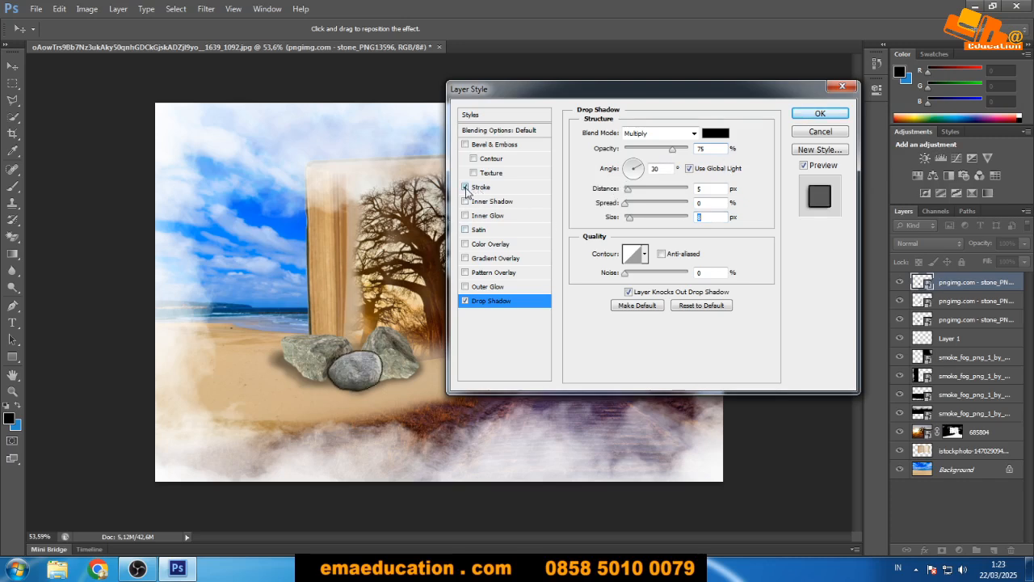
pyautogui.click(465, 187)
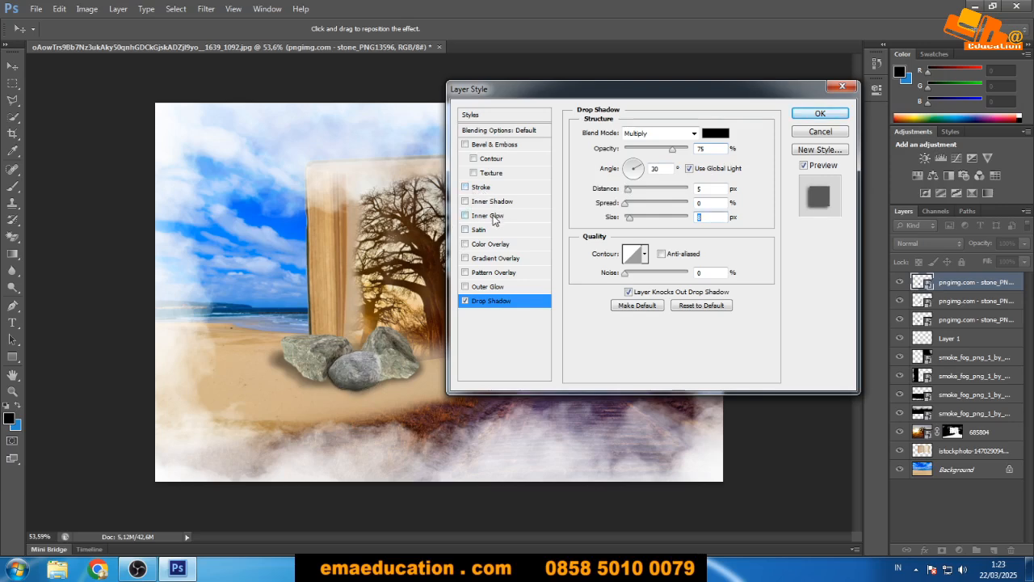
pyautogui.click(500, 204)
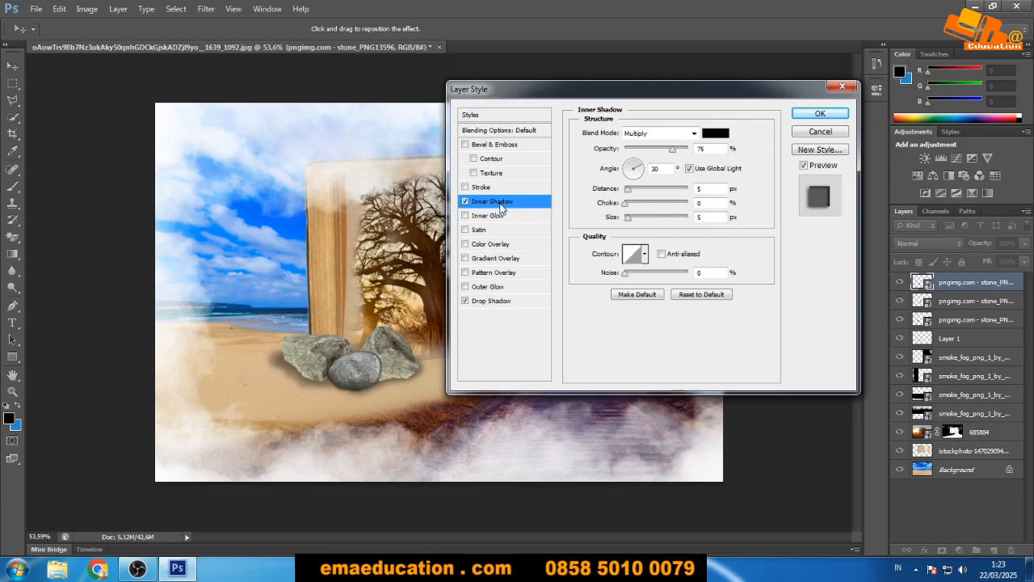
pyautogui.click(466, 201)
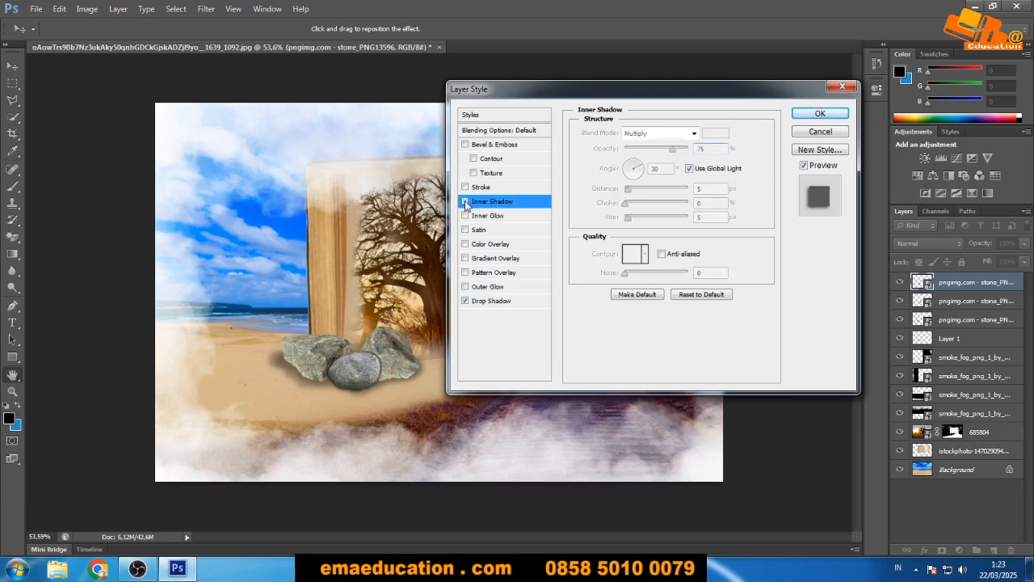
# Apply the drop shadow and copy it to the right green-gray stone, undoing the same copy on the left one.
pyautogui.click(819, 114)
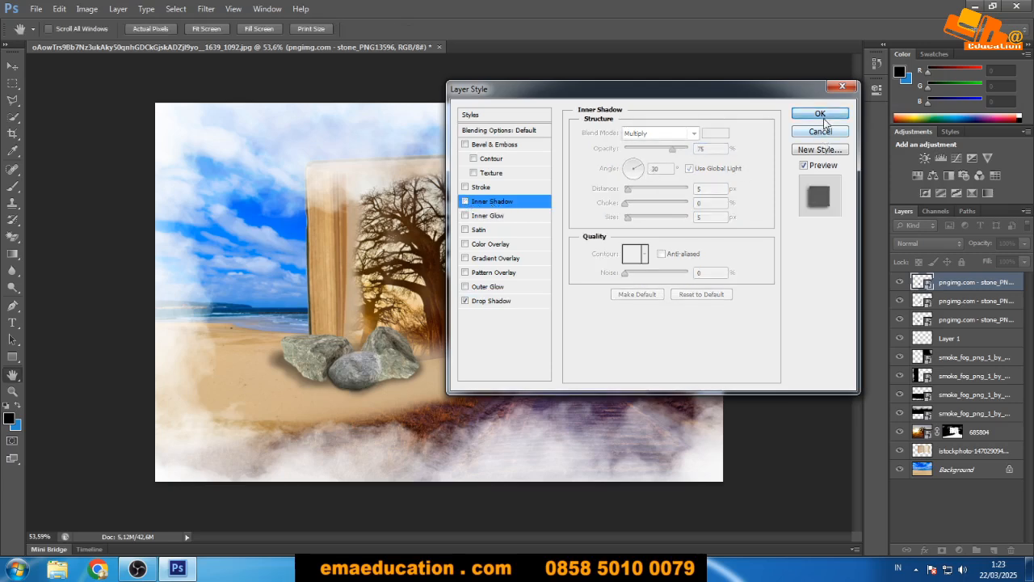
pyautogui.click(398, 353)
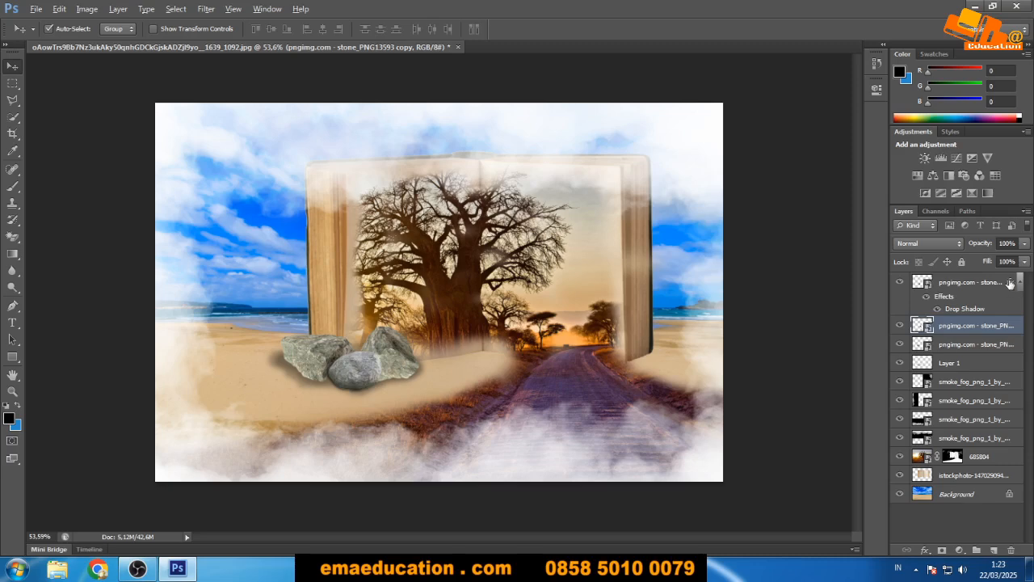
pyautogui.moveTo(1009, 283); pyautogui.dragTo(1008, 370)
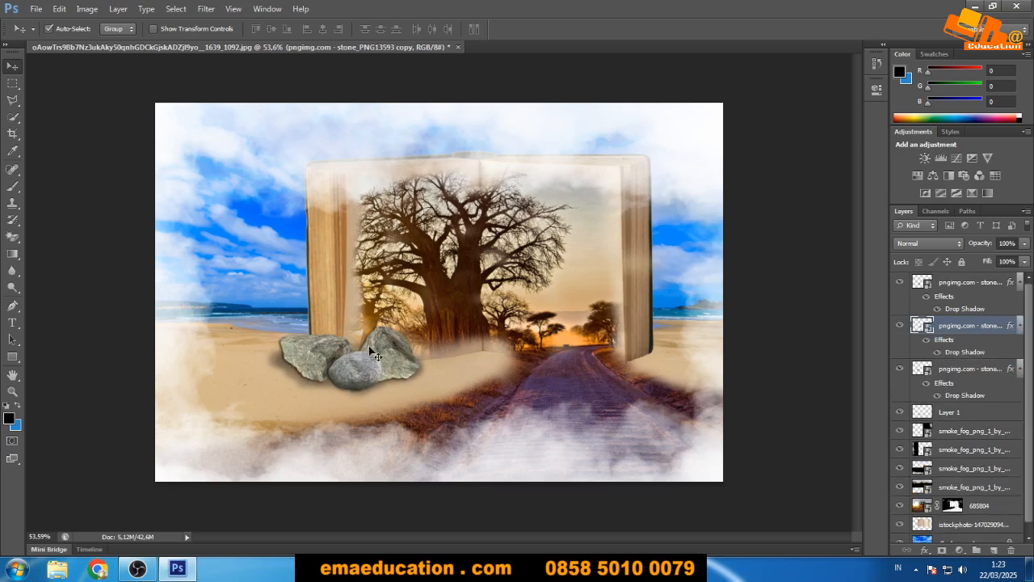
pyautogui.hotkey('ctrl', 'z')
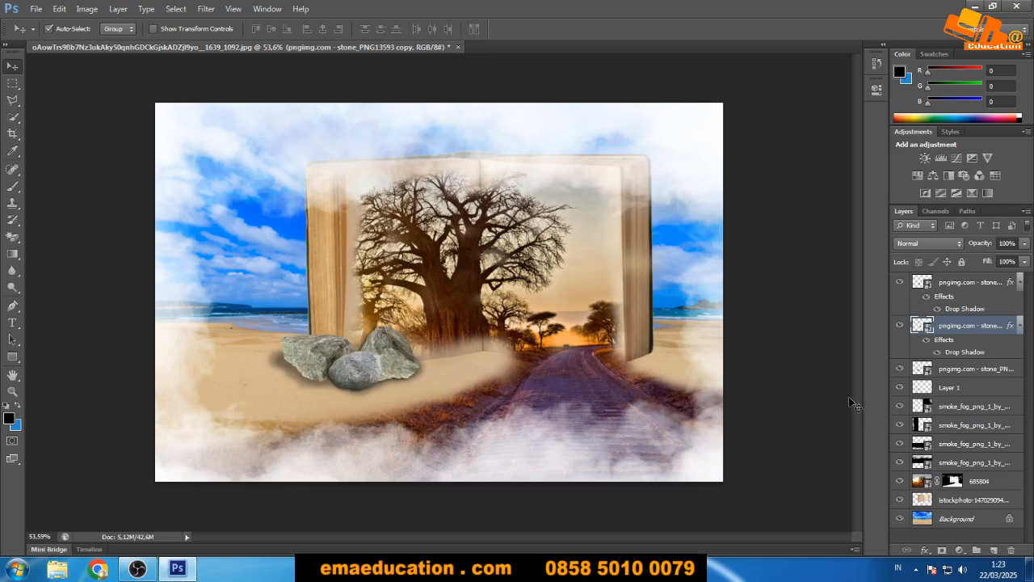
# Apply Color Balance to the Background layer's midtones, with red at +100 and a shift towards blue.
pyautogui.click(963, 525)
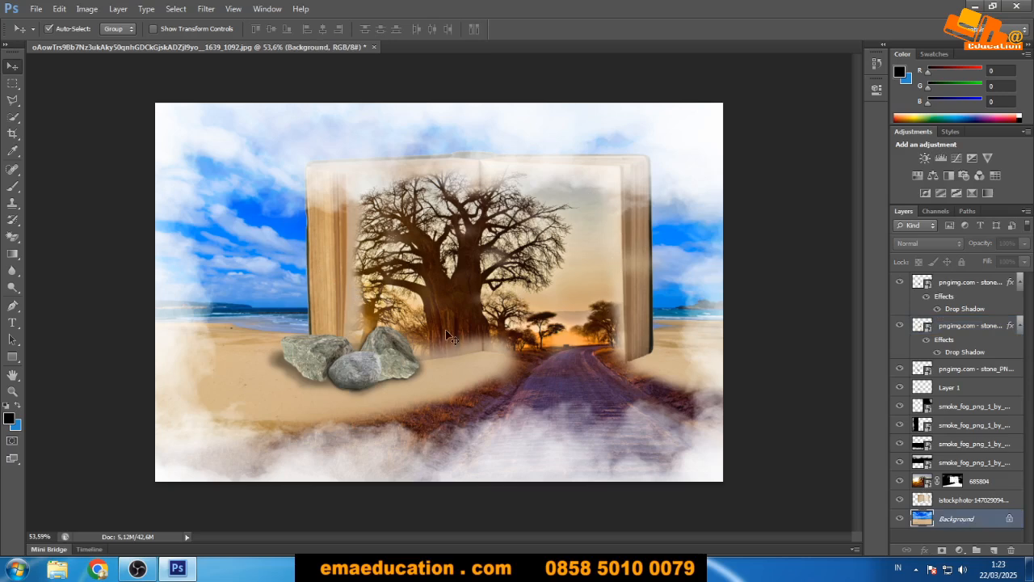
pyautogui.hotkey('alt', 'Tab')
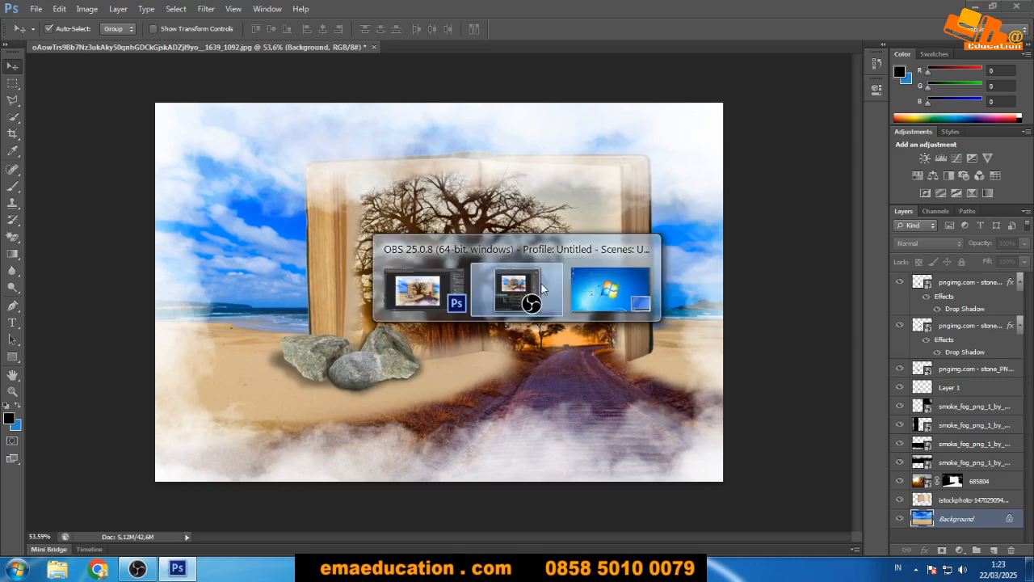
pyautogui.hotkey('alt', 'Tab')
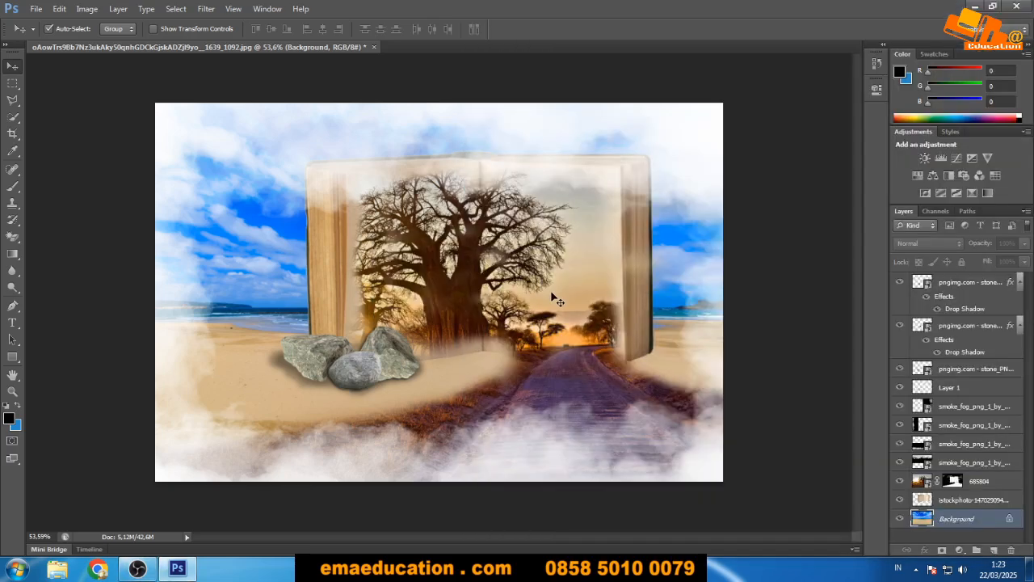
pyautogui.hotkey('ctrl', 'b')
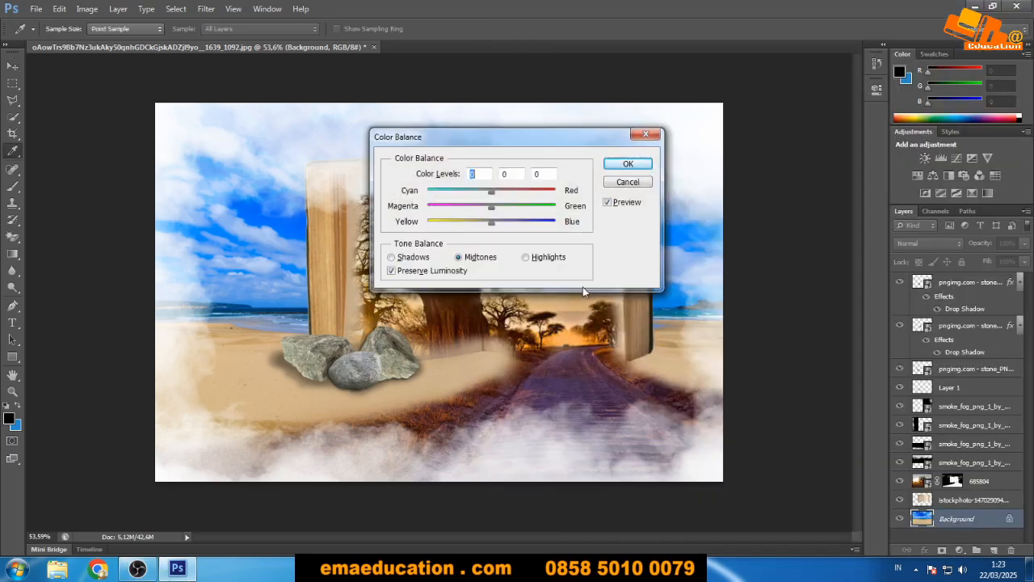
pyautogui.moveTo(568, 138); pyautogui.dragTo(730, 151)
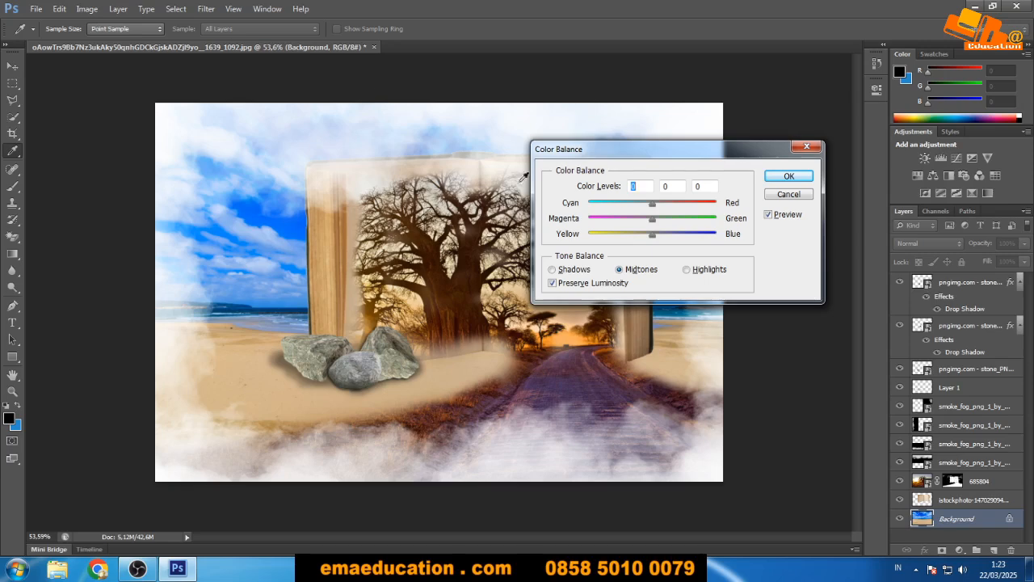
pyautogui.moveTo(654, 207); pyautogui.dragTo(764, 215)
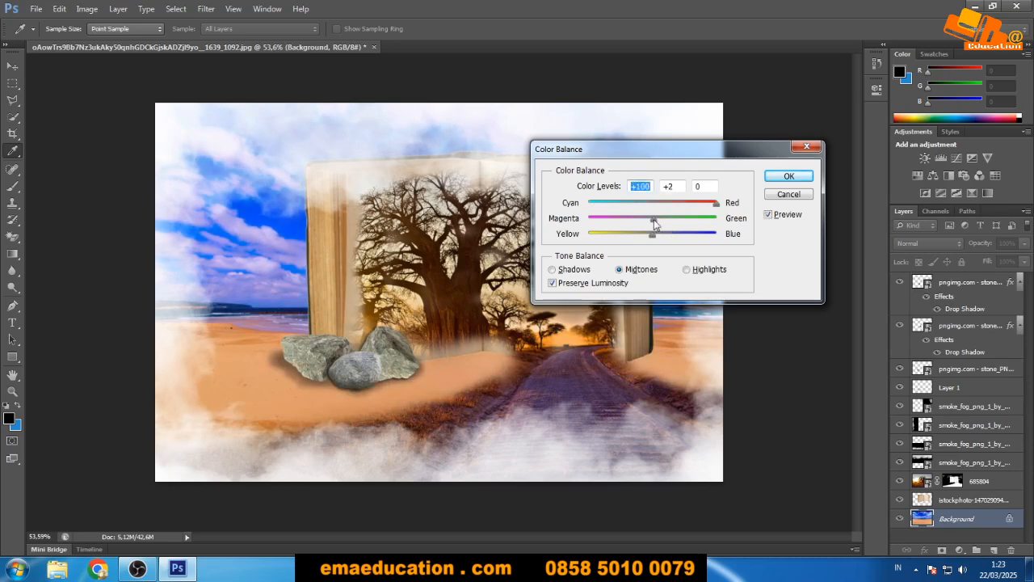
pyautogui.moveTo(655, 224)
pyautogui.mouseDown()
pyautogui.moveTo(682, 225)
pyautogui.moveTo(612, 233)
pyautogui.moveTo(681, 240)
pyautogui.moveTo(667, 239)
pyautogui.mouseUp()
pyautogui.press('Return')
pyautogui.press('v')
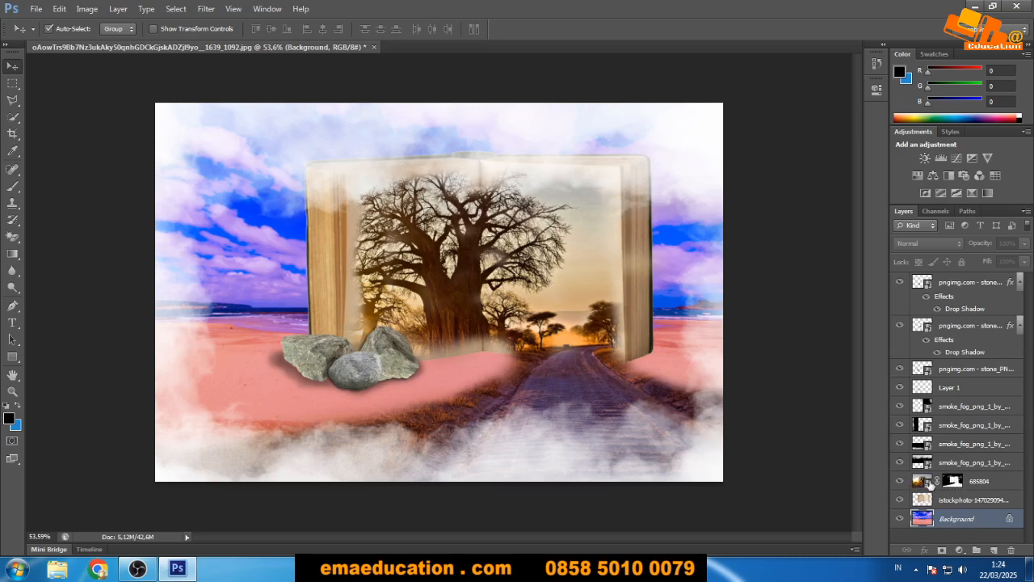
# Rasterize the 685804 sunset road layer so that it can be colour-adjusted.
pyautogui.click(922, 482)
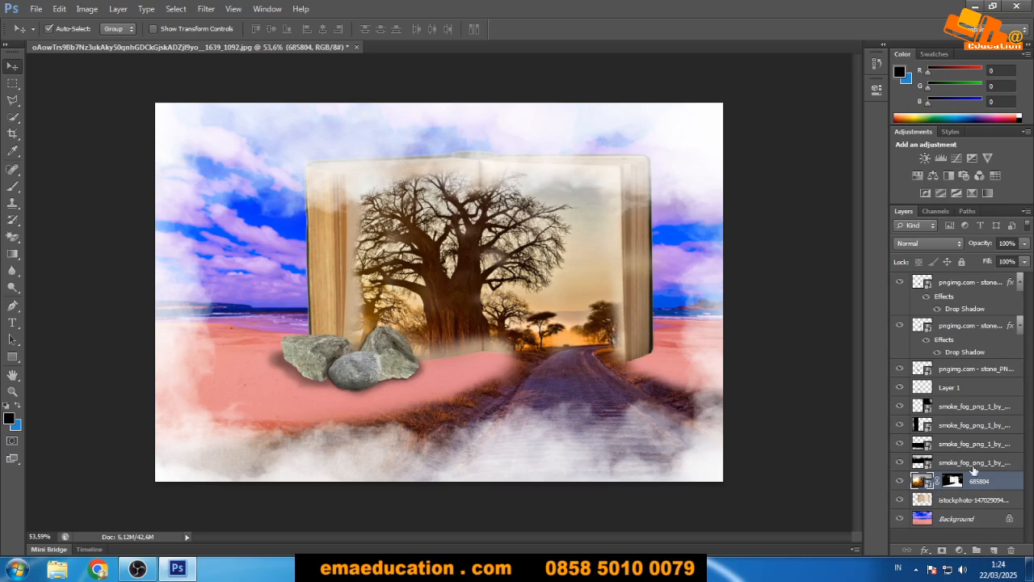
pyautogui.rightClick(919, 481)
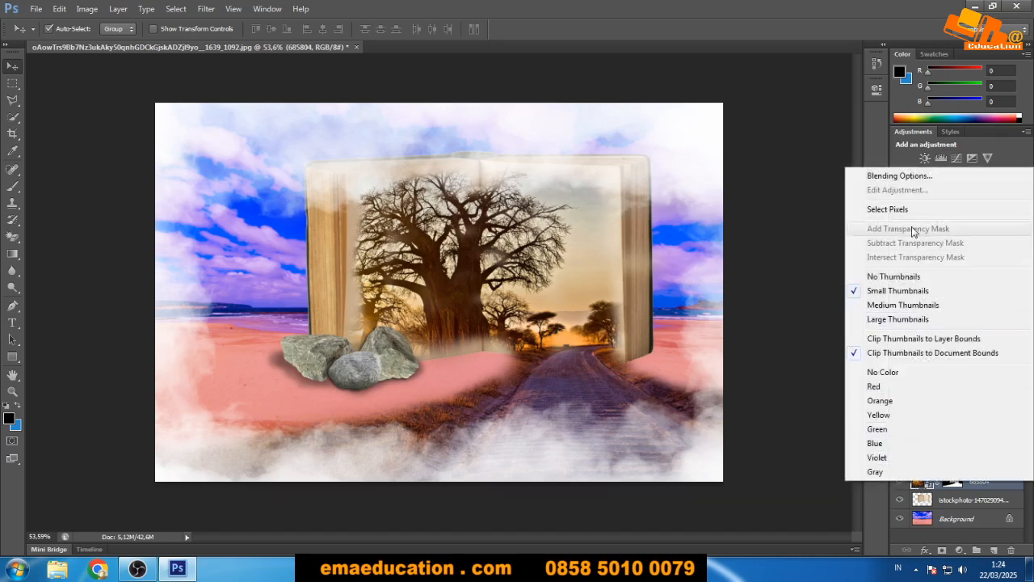
pyautogui.press('Escape')
pyautogui.press('w')
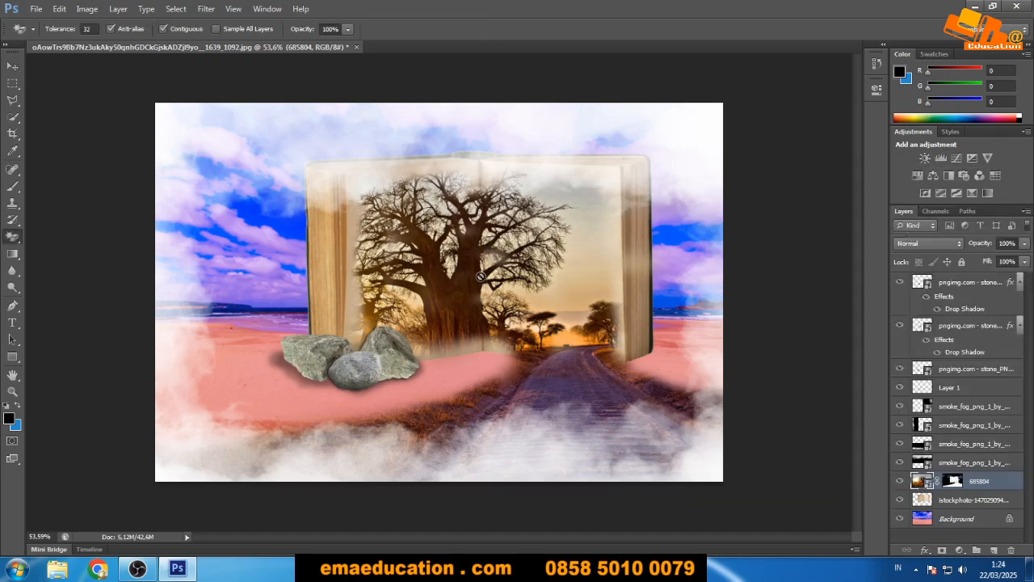
pyautogui.click(479, 276)
pyautogui.press('Escape')
# Apply Color Balance to the 685804 layer, shifting its midtones slightly towards red.
pyautogui.hotkey('ctrl', 'b')
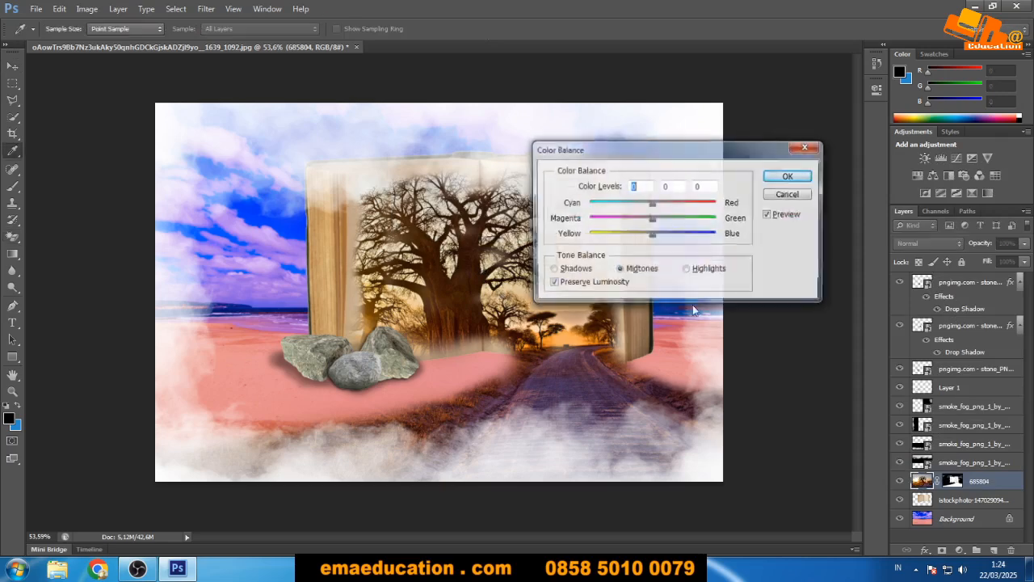
pyautogui.moveTo(654, 210)
pyautogui.mouseDown()
pyautogui.moveTo(627, 207)
pyautogui.moveTo(669, 206)
pyautogui.mouseUp()
pyautogui.press('Return')
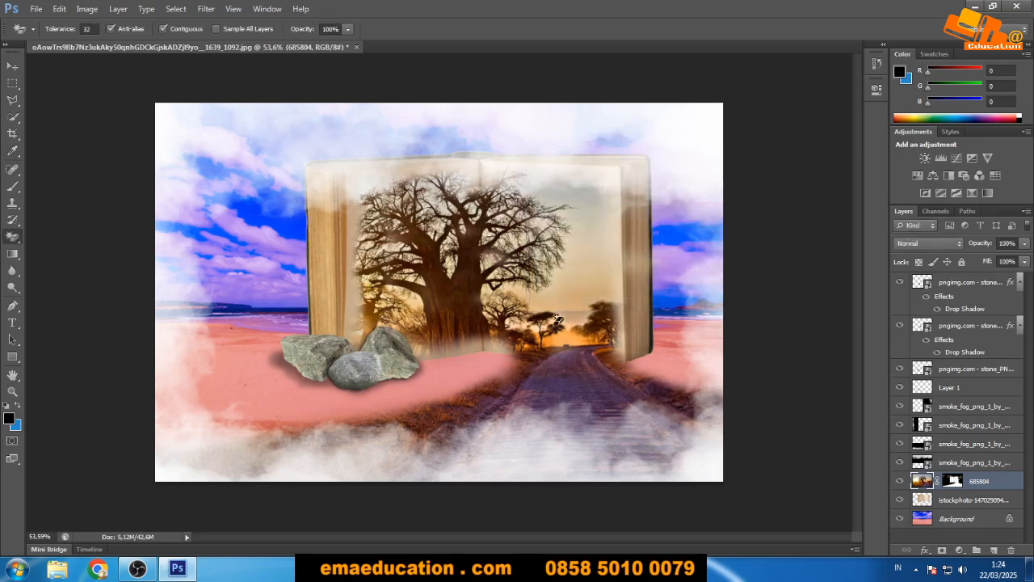
pyautogui.press('v')
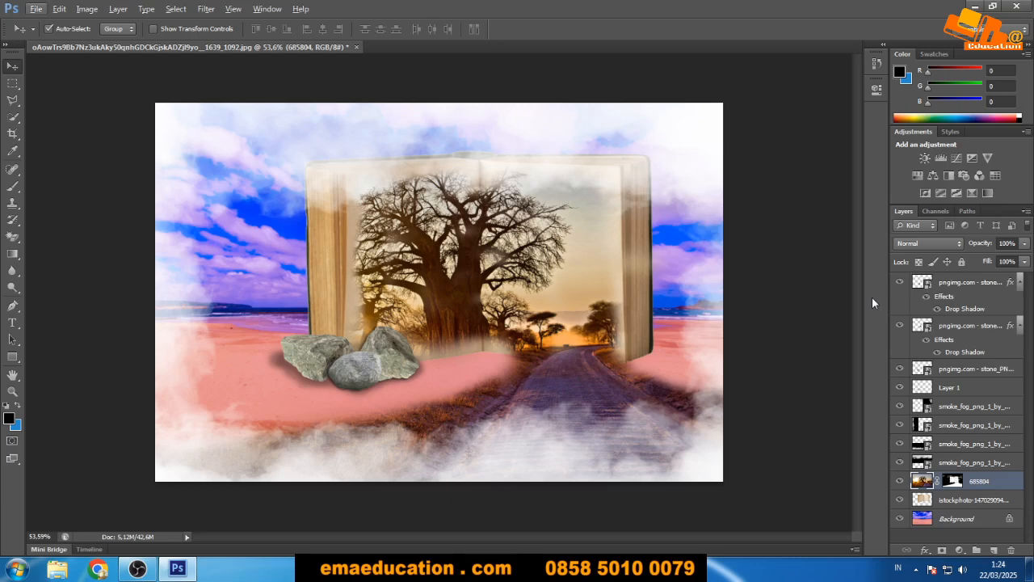
# Apply Replace Color to the 685804 layer, sampling the orange glow at the road's horizon, with fuzziness 200 and hue -137.
pyautogui.press('i')
pyautogui.hotkey('alt', 'i')
pyautogui.press('a')
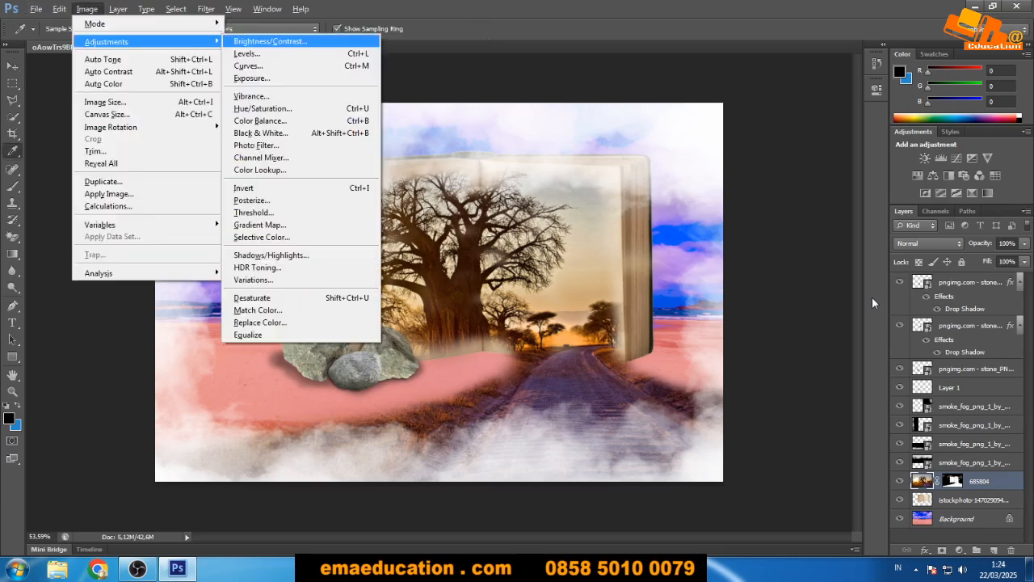
pyautogui.click(285, 323)
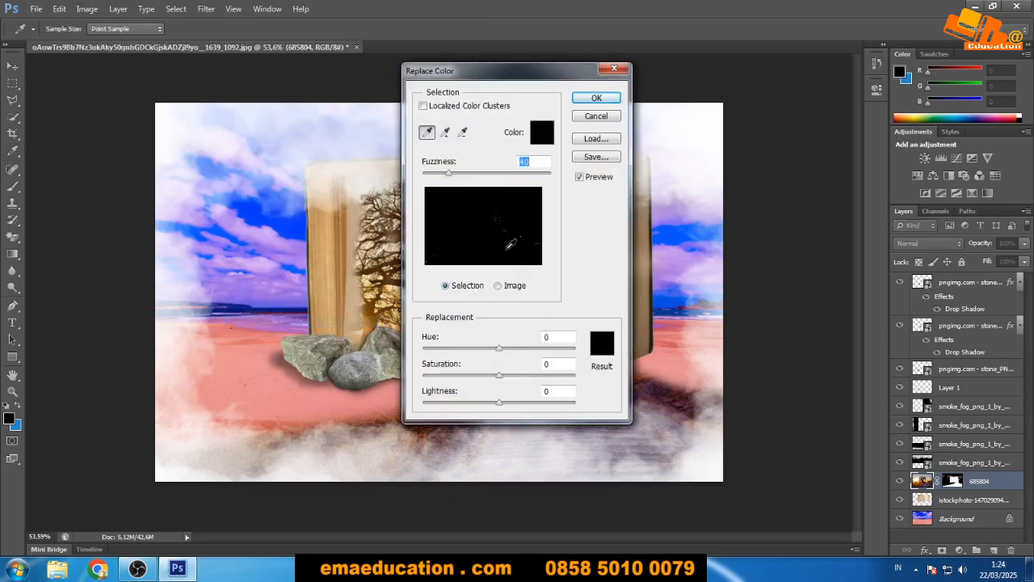
pyautogui.moveTo(507, 83); pyautogui.dragTo(754, 107)
pyautogui.click(569, 333)
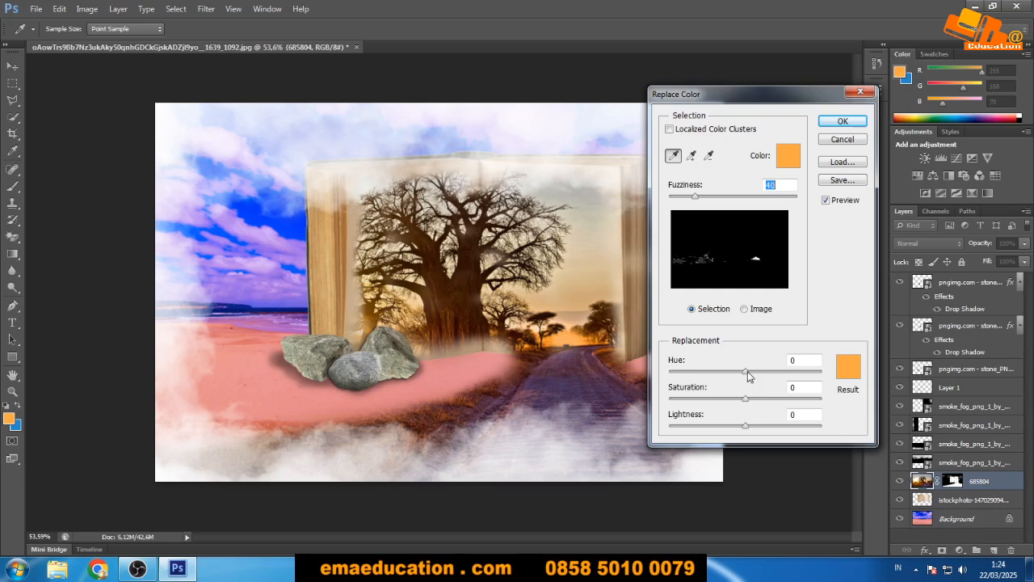
pyautogui.moveTo(748, 375)
pyautogui.mouseDown()
pyautogui.moveTo(782, 374)
pyautogui.moveTo(750, 376)
pyautogui.mouseUp()
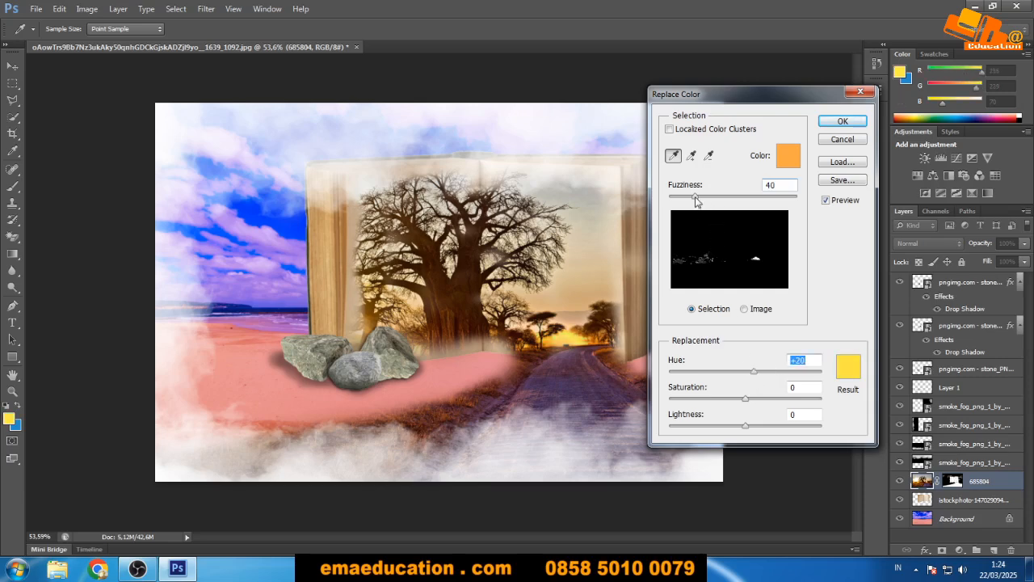
pyautogui.moveTo(695, 198); pyautogui.dragTo(797, 197)
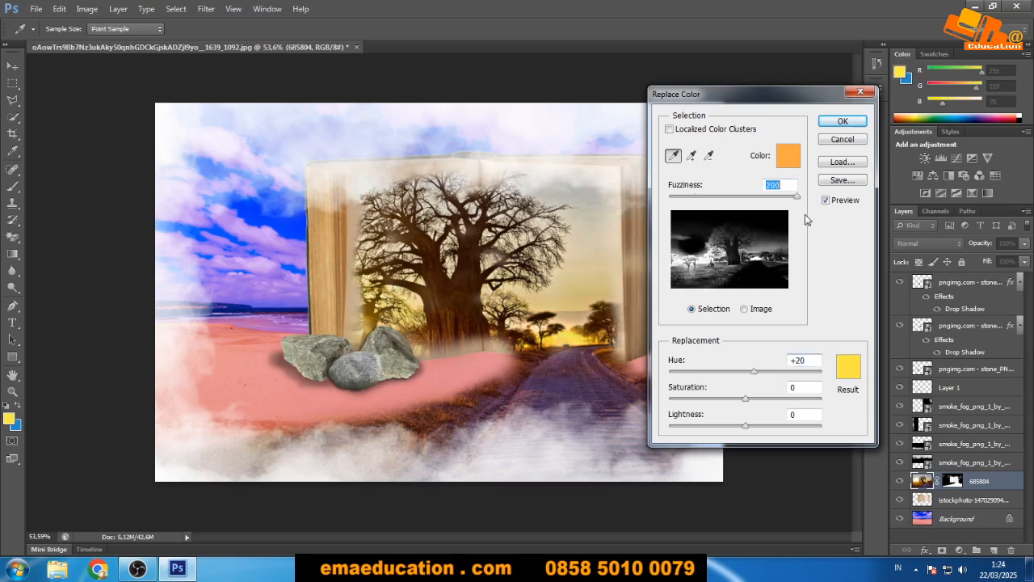
pyautogui.moveTo(753, 375); pyautogui.dragTo(687, 381)
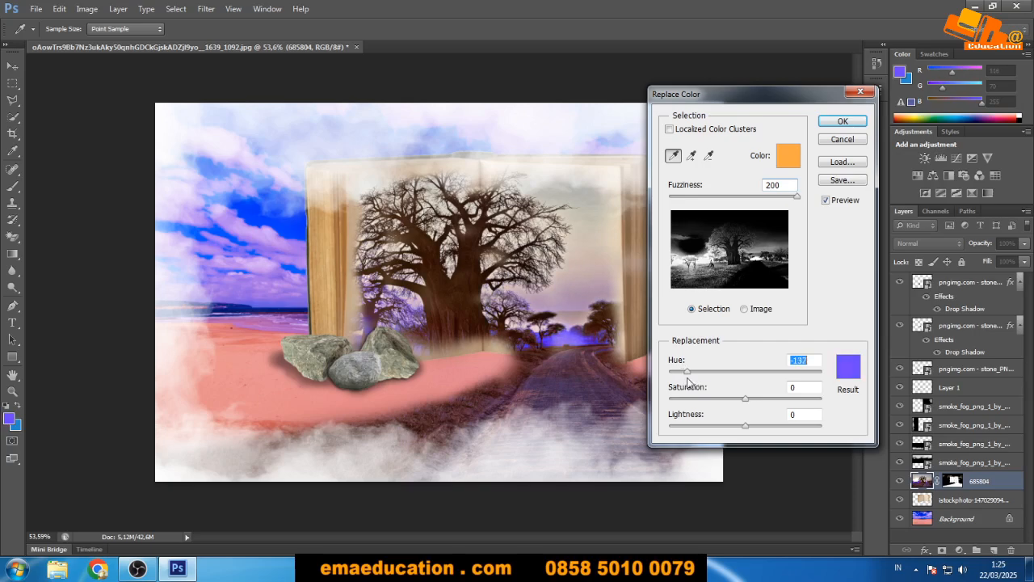
pyautogui.press('Return')
pyautogui.press('v')
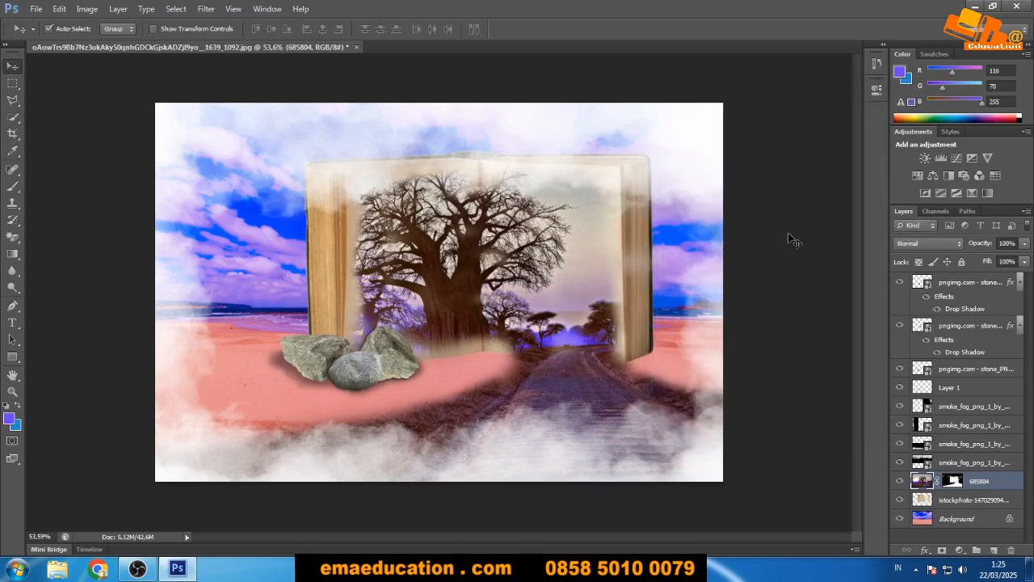
# Look through the edit history and toggle Layer 1, the topmost fog layer and the book layer to check their contents.
pyautogui.click(875, 63)
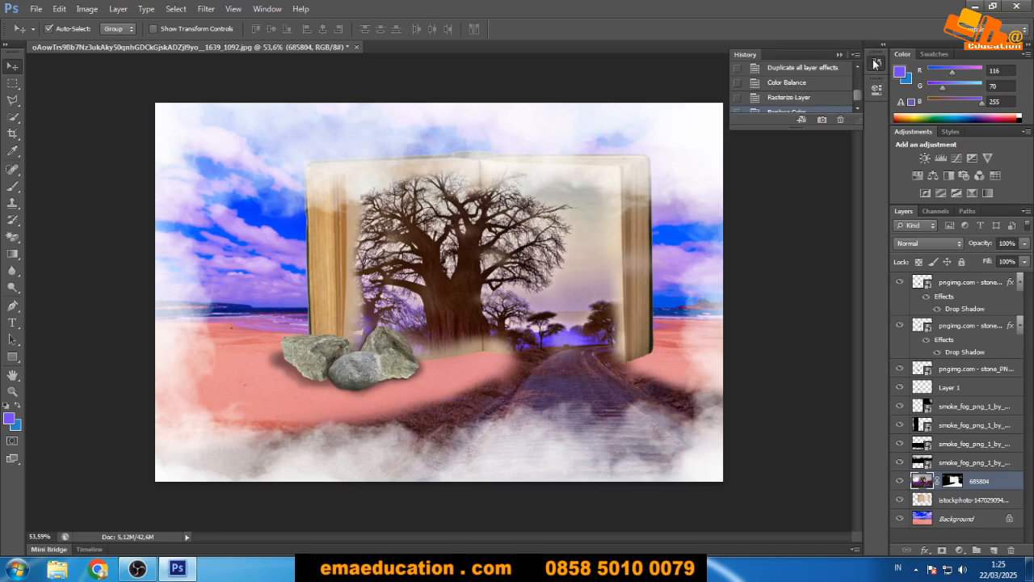
pyautogui.moveTo(801, 127); pyautogui.dragTo(804, 211)
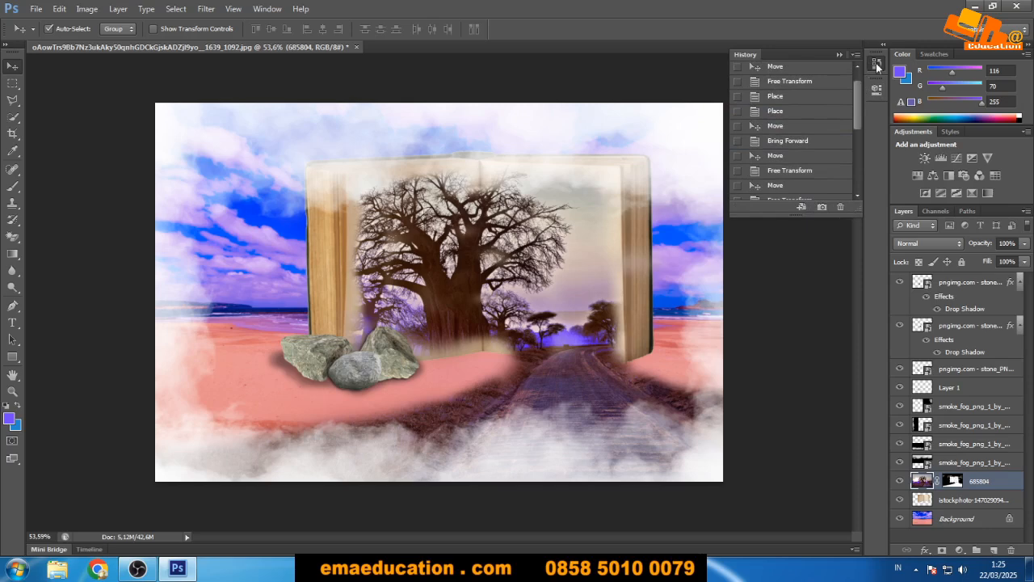
pyautogui.click(877, 65)
pyautogui.click(643, 284)
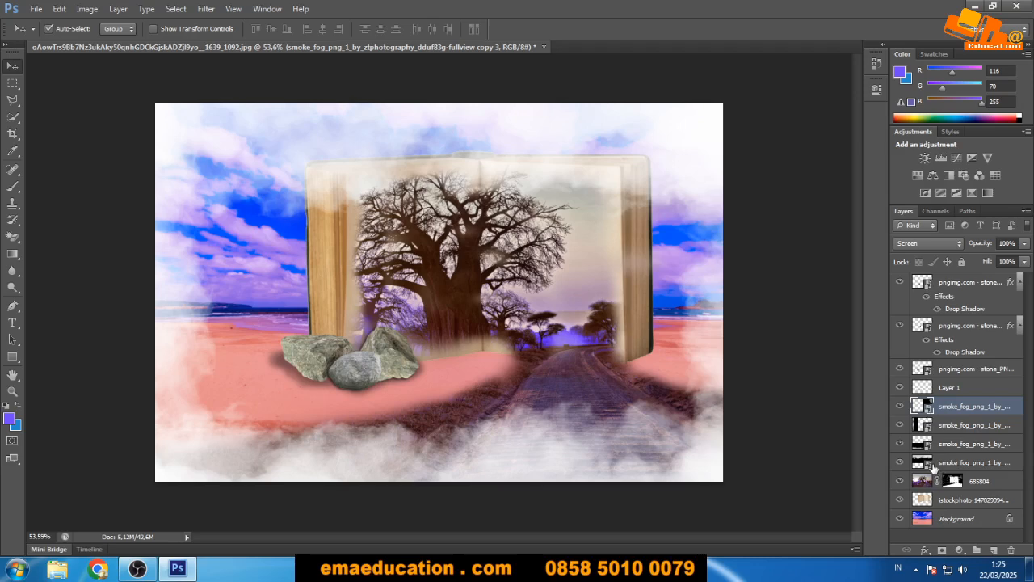
pyautogui.click(899, 387)
pyautogui.click(899, 387)
pyautogui.click(899, 406)
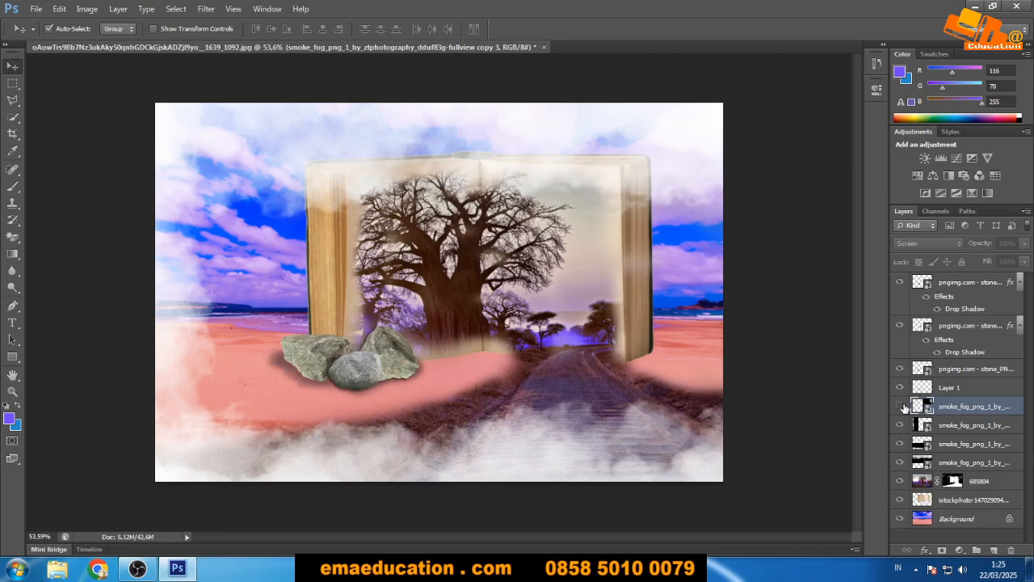
pyautogui.click(899, 406)
pyautogui.click(899, 500)
pyautogui.click(899, 499)
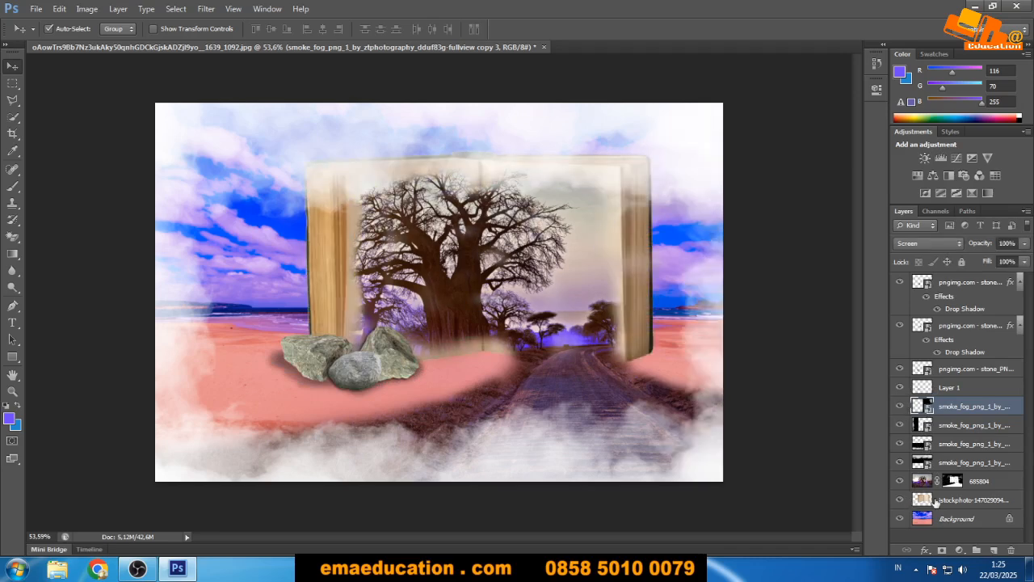
# Apply Color Balance to the istockphoto book layer's midtones, with red at +100 and a shift towards magenta.
pyautogui.click(949, 501)
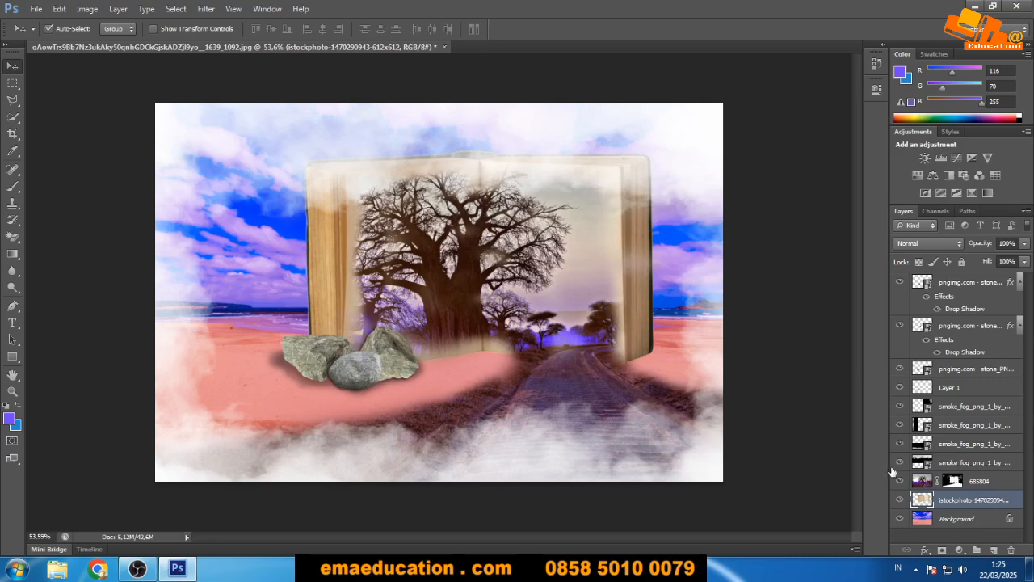
pyautogui.hotkey('ctrl', 'b')
pyautogui.moveTo(655, 206); pyautogui.dragTo(738, 213)
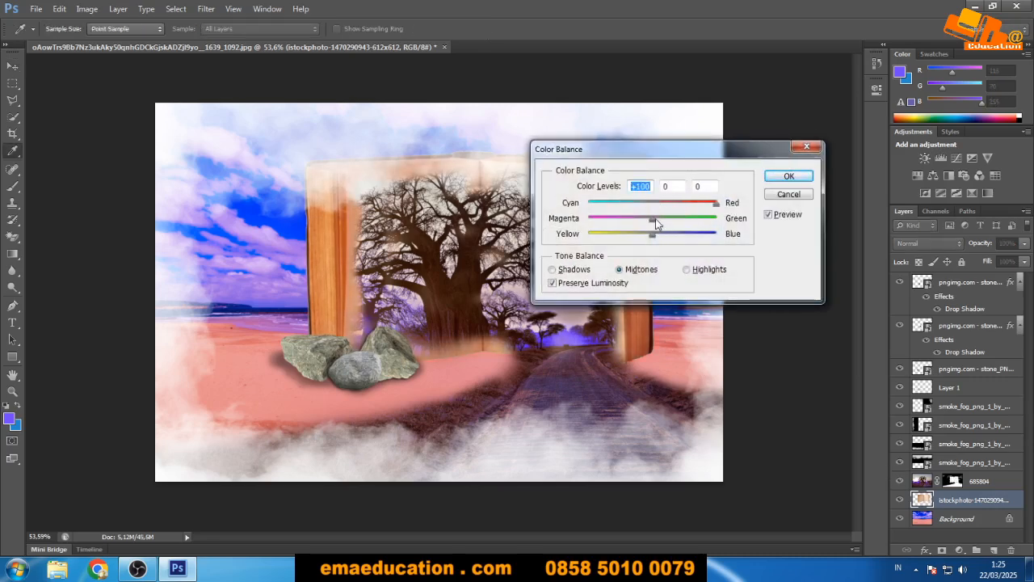
pyautogui.moveTo(656, 224); pyautogui.dragTo(631, 221)
pyautogui.moveTo(657, 155); pyautogui.dragTo(795, 115)
pyautogui.press('Return')
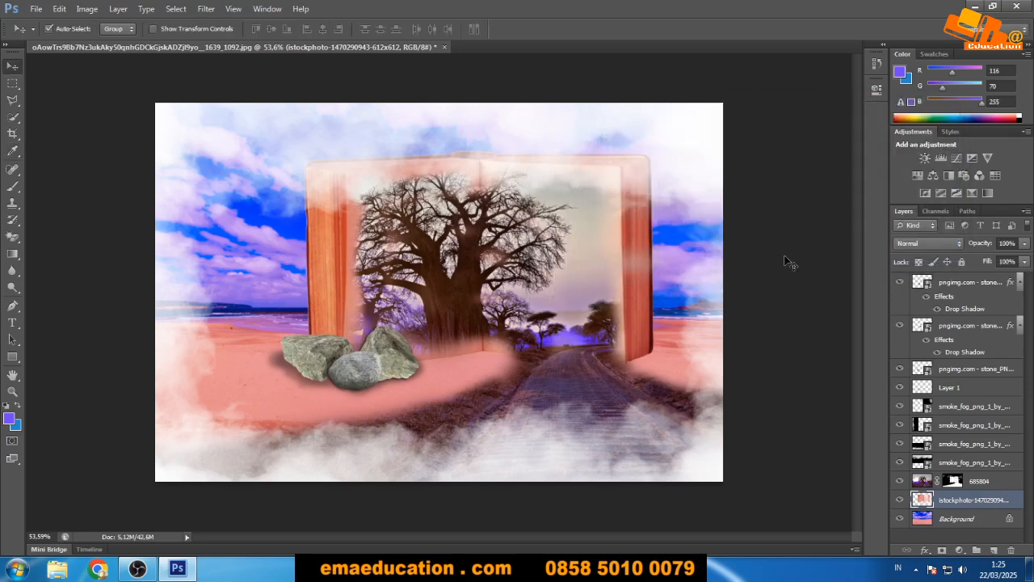
pyautogui.click(802, 361)
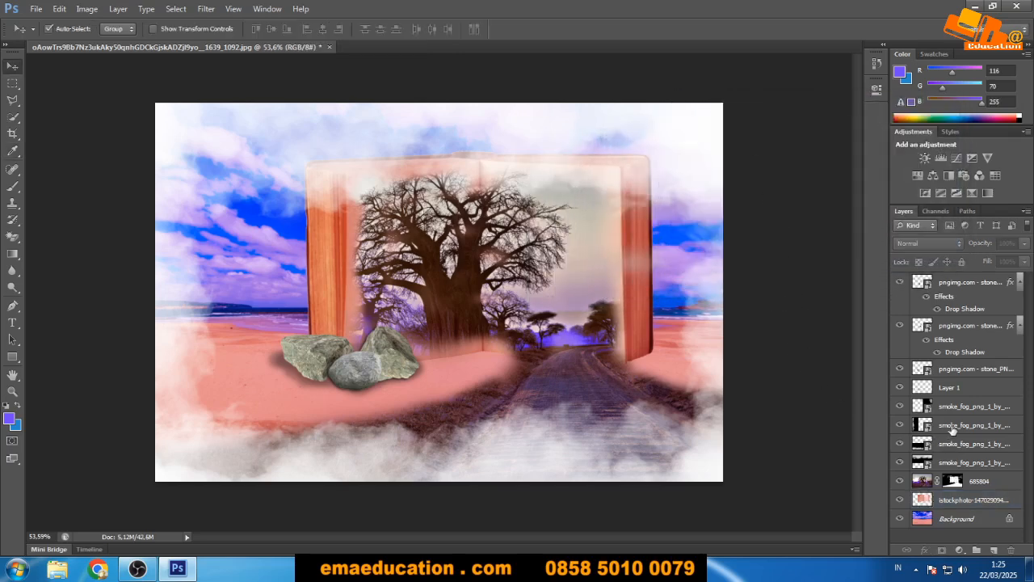
# Merge the four smoke_fog layers into one layer and set its blend mode to Screen.
pyautogui.click(951, 393)
pyautogui.click(955, 409)
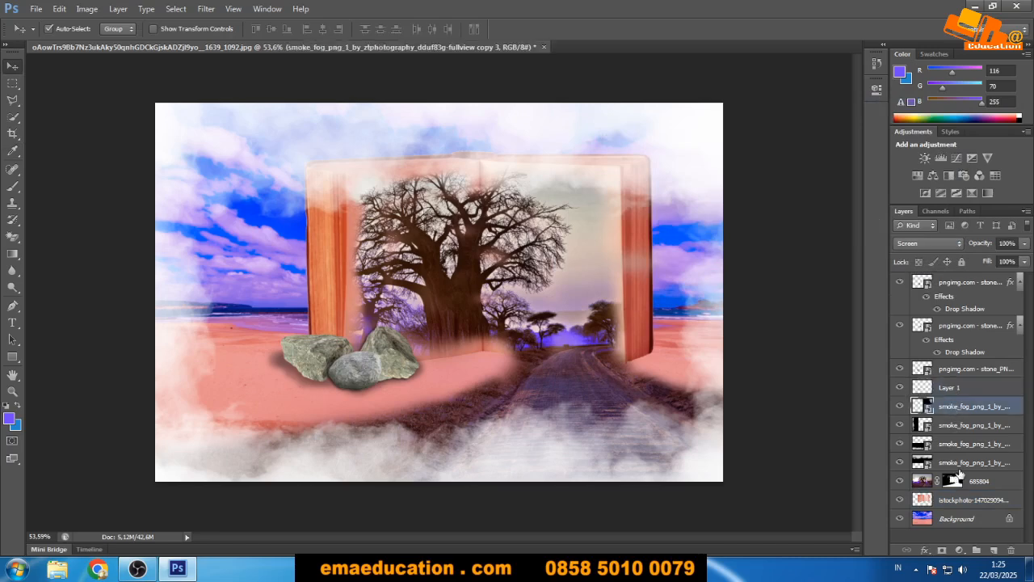
pyautogui.keyDown('shift'); pyautogui.click(958, 468); pyautogui.keyUp('shift')
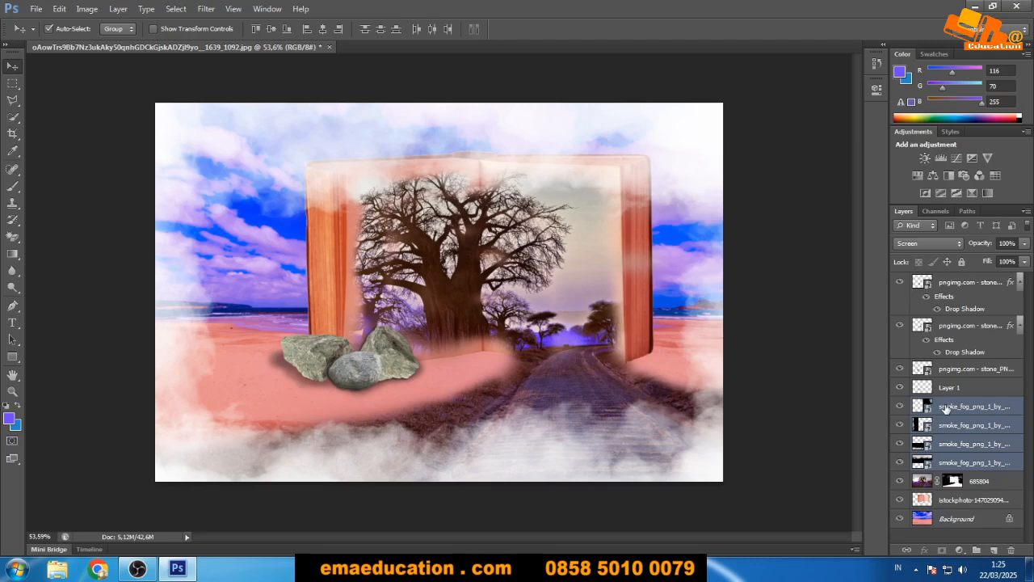
pyautogui.hotkey('alt', 'Tab')
pyautogui.hotkey('alt', 'Tab')
pyautogui.click(957, 408)
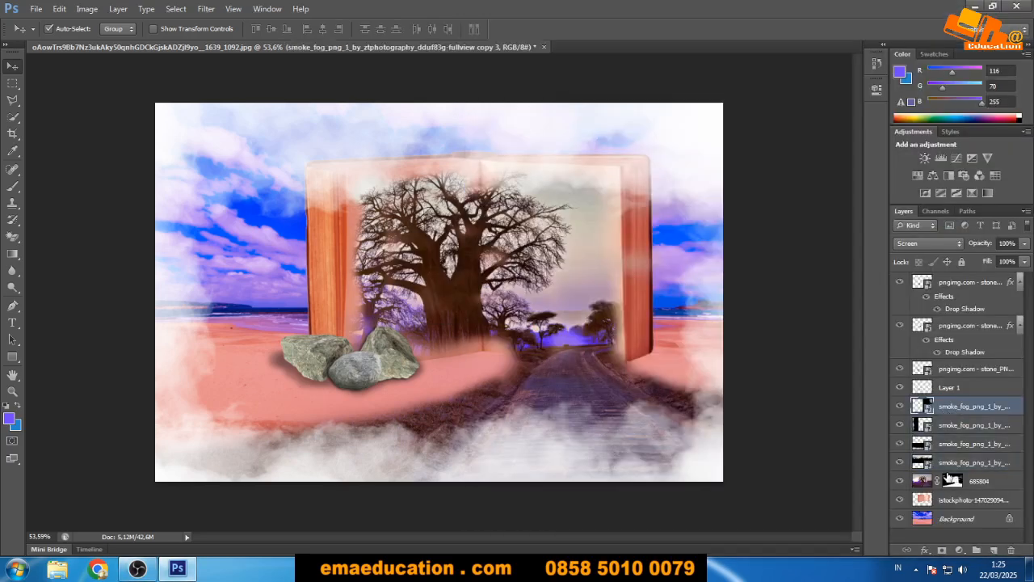
pyautogui.keyDown('shift'); pyautogui.click(962, 466); pyautogui.keyUp('shift')
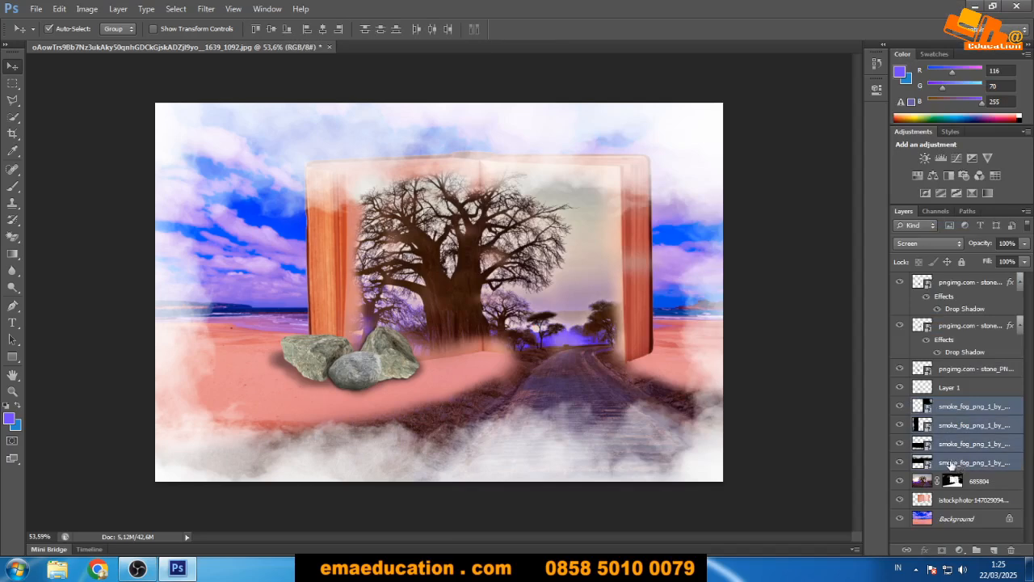
pyautogui.hotkey('ctrl', 'e')
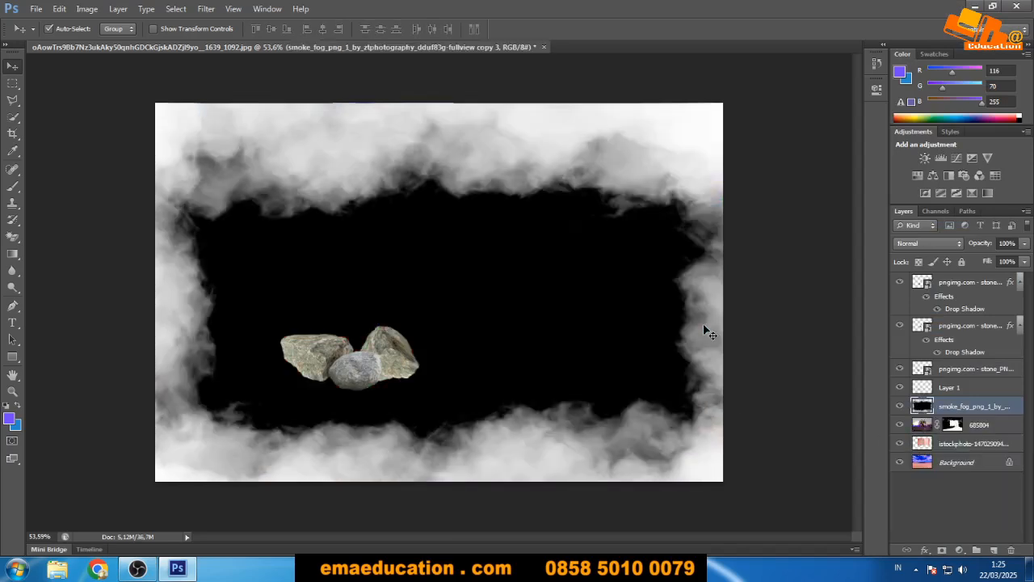
pyautogui.click(947, 244)
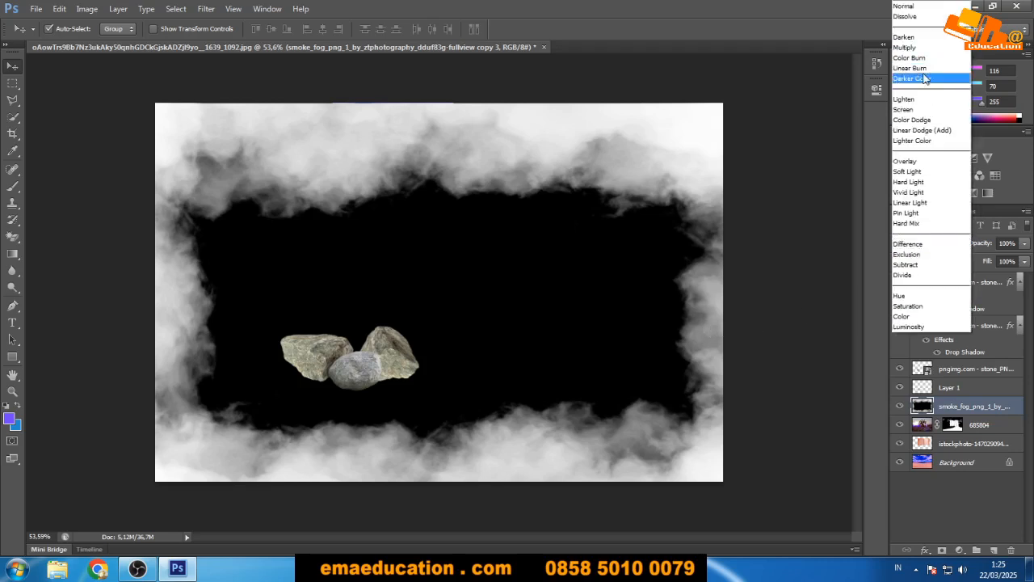
pyautogui.click(914, 110)
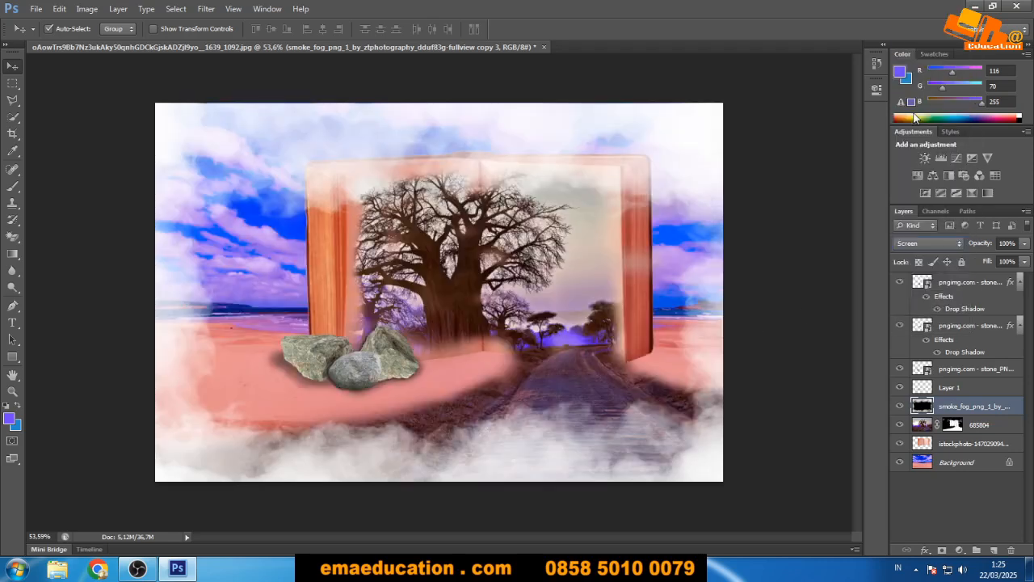
# Lower the merged fog layer's opacity to 60% and change its blend mode to Multiply.
pyautogui.click(1024, 246)
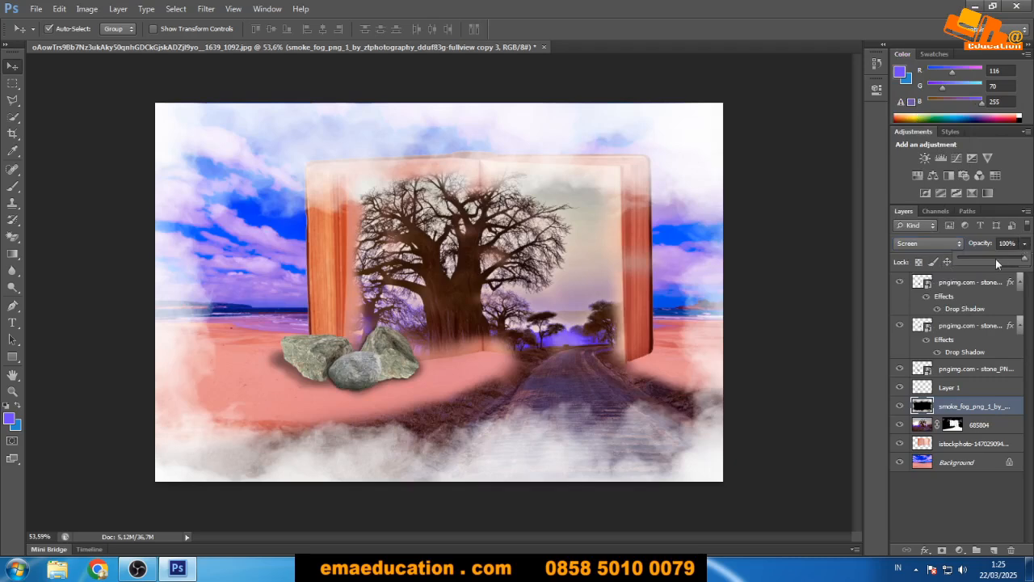
pyautogui.moveTo(983, 260); pyautogui.dragTo(996, 257)
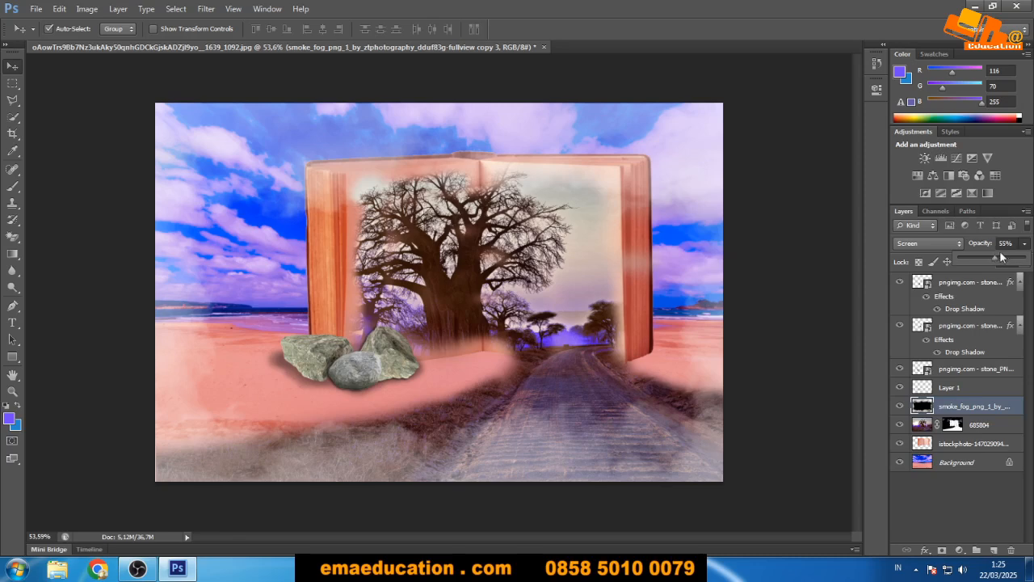
pyautogui.moveTo(999, 261); pyautogui.dragTo(999, 256)
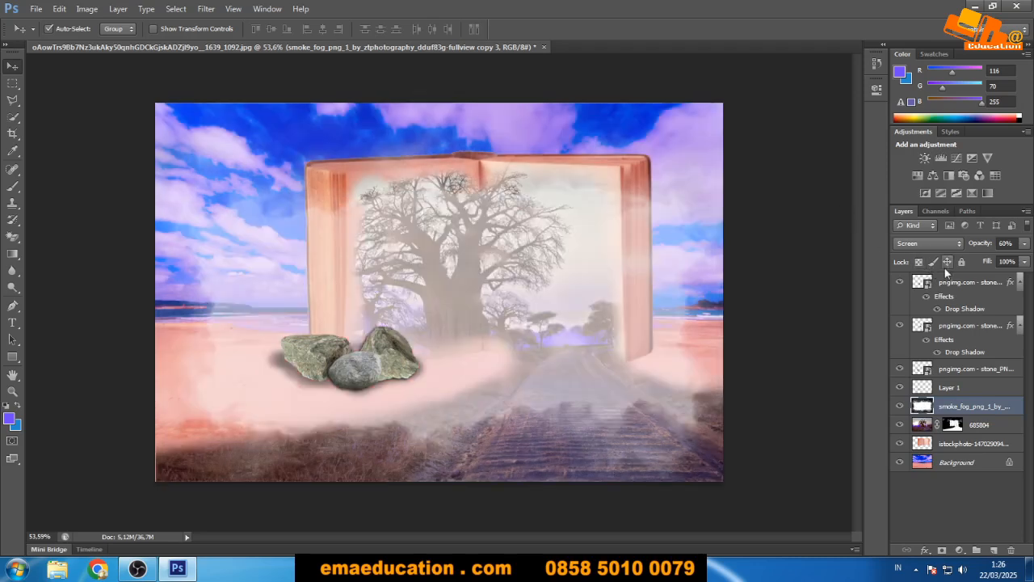
pyautogui.click(937, 244)
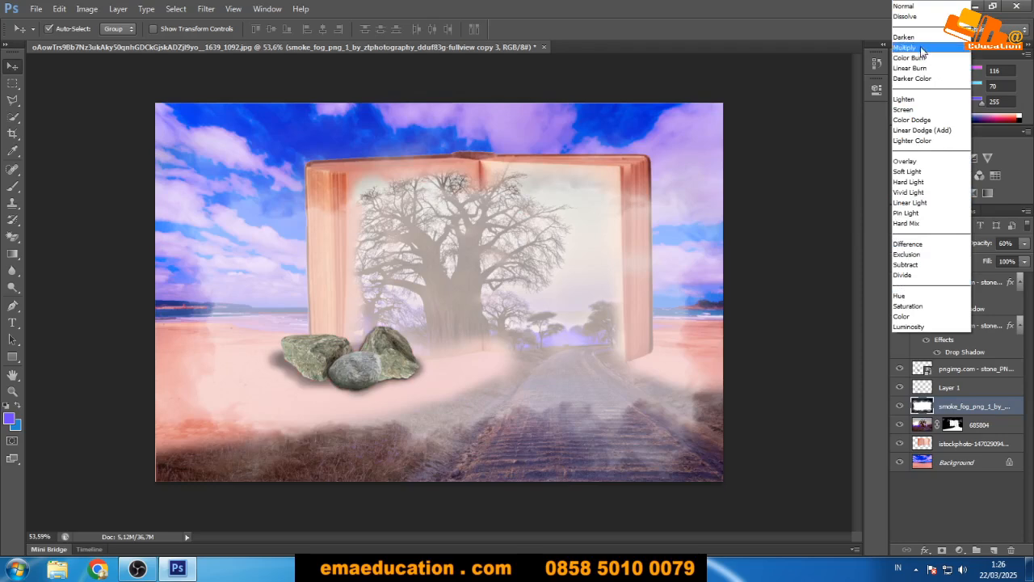
pyautogui.click(920, 48)
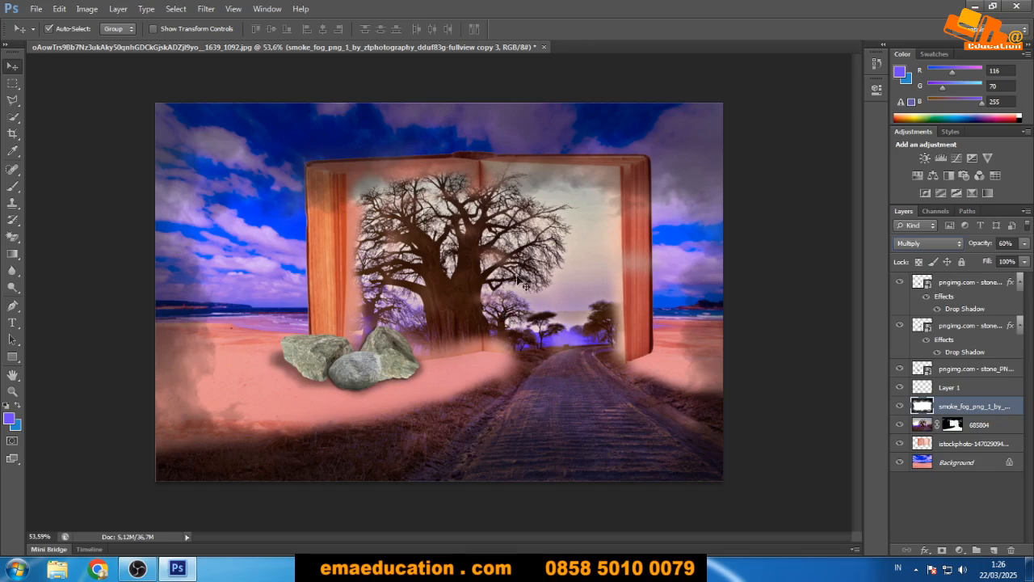
# Shrink the program window to reveal the desktop and save the layered composition there as a PSD file.
pyautogui.moveTo(707, 6)
pyautogui.mouseDown()
pyautogui.moveTo(743, 17)
pyautogui.moveTo(718, 18)
pyautogui.mouseUp()
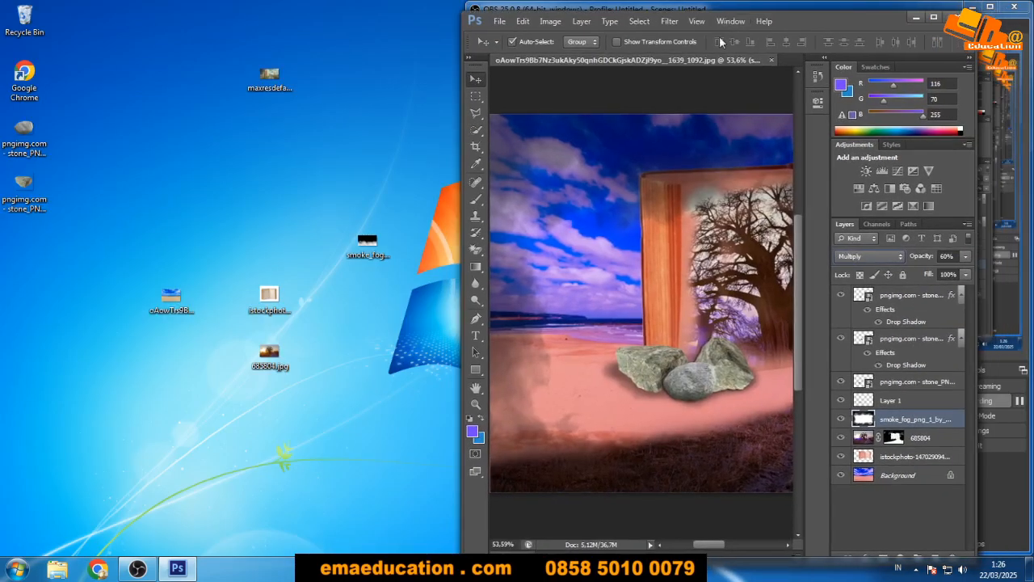
pyautogui.hotkey('ctrl', 's')
pyautogui.press('Return')
pyautogui.press('Return')
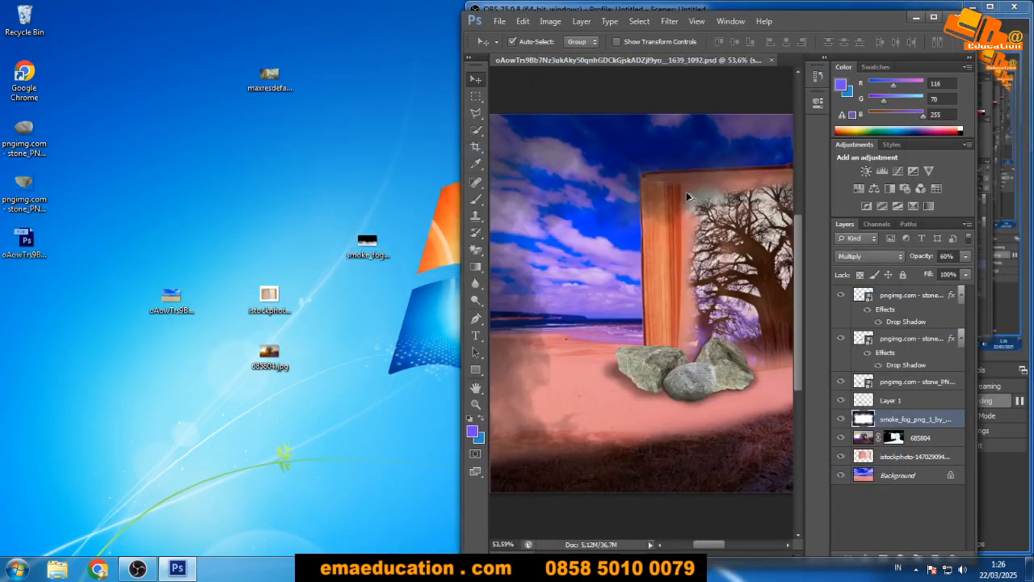
pyautogui.hotkey('ctrl', 'shift', 's')
pyautogui.write('1')
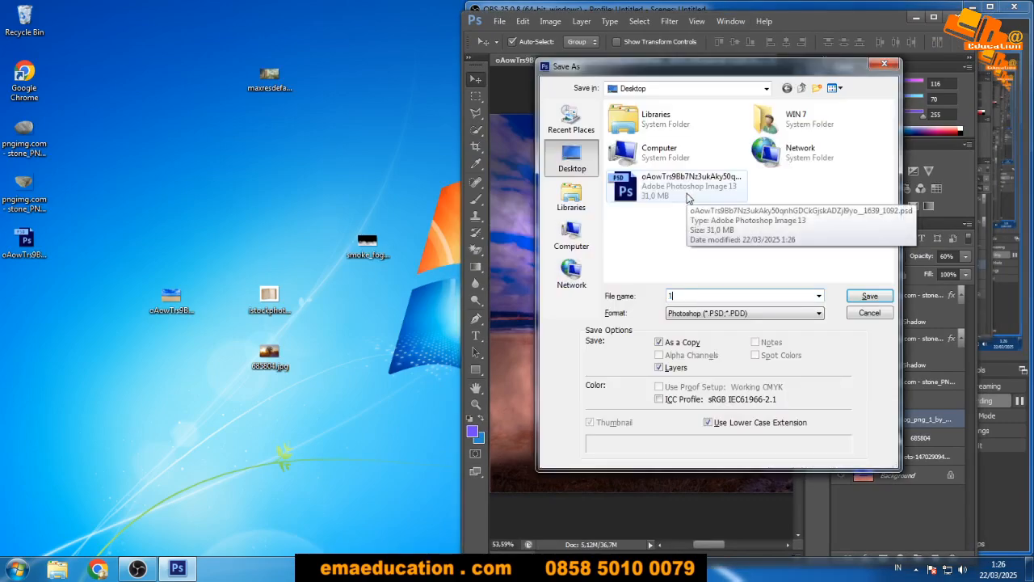
pyautogui.press('Return')
pyautogui.press('Return')
# Save a JPEG copy of the composition on the desktop as 1.jpg with the default JPEG options.
pyautogui.hotkey('ctrl', 'shift', 's')
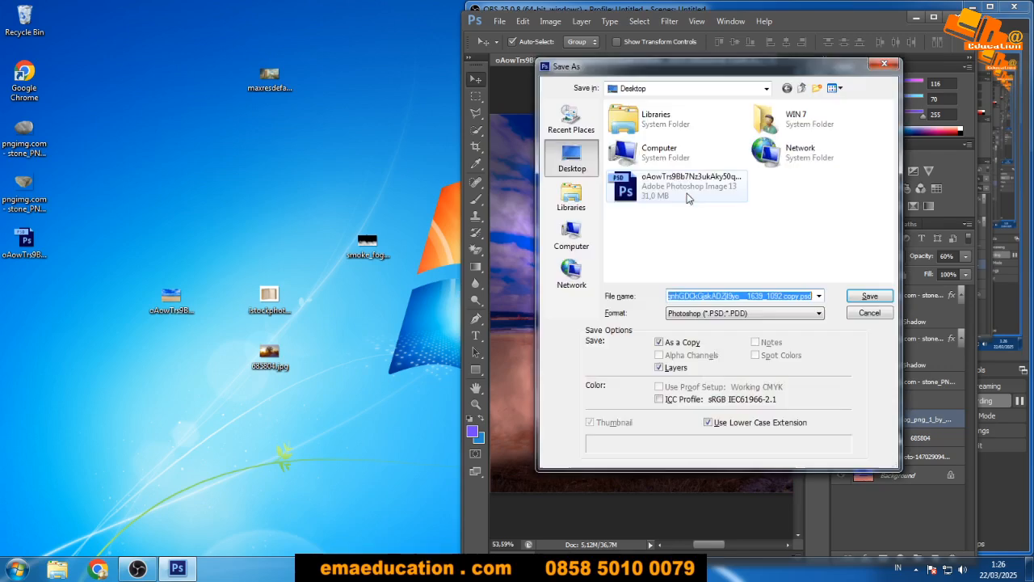
pyautogui.write('1')
pyautogui.press('Tab')
pyautogui.press('j')
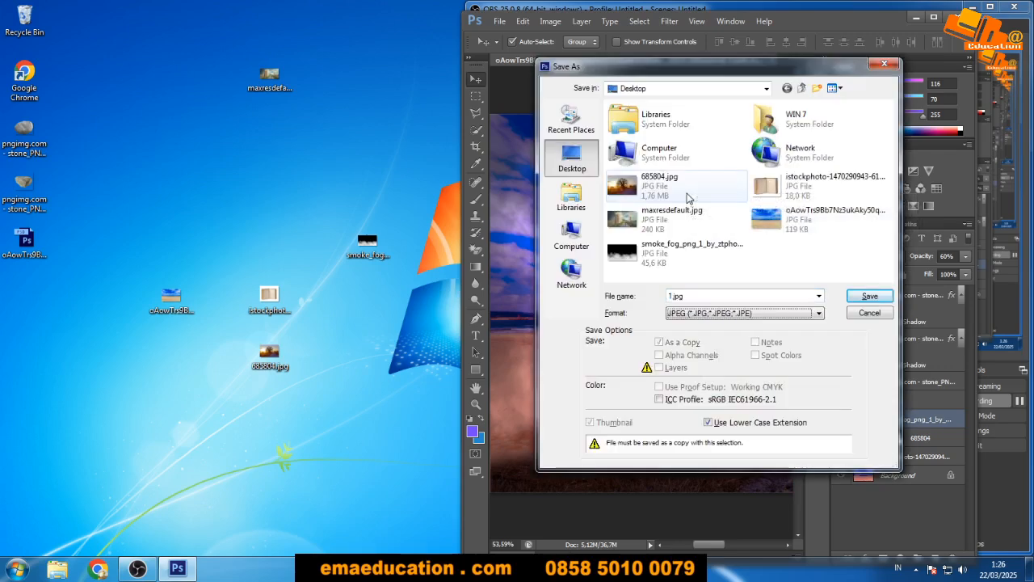
pyautogui.press('Return')
pyautogui.press('Return')
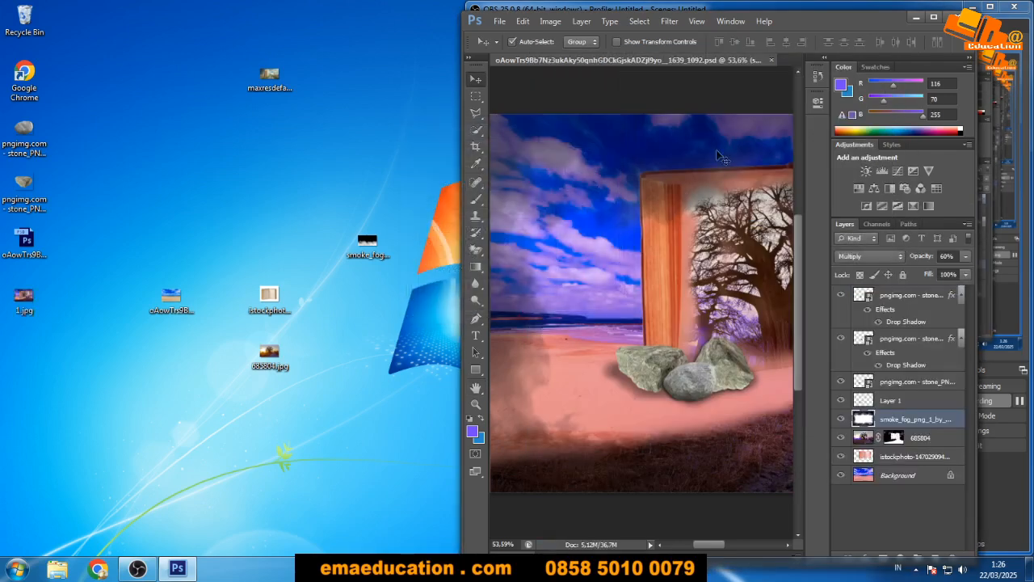
# Minimize the editor, view the exported 1.jpg from the desktop in Windows Photo Viewer, and close the viewer.
pyautogui.click(972, 7)
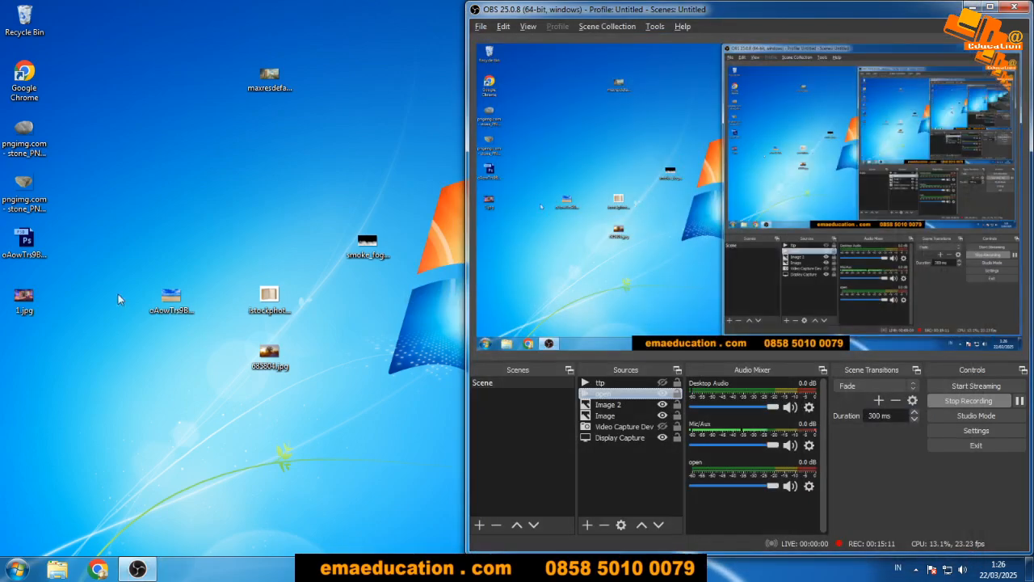
pyautogui.doubleClick(19, 305)
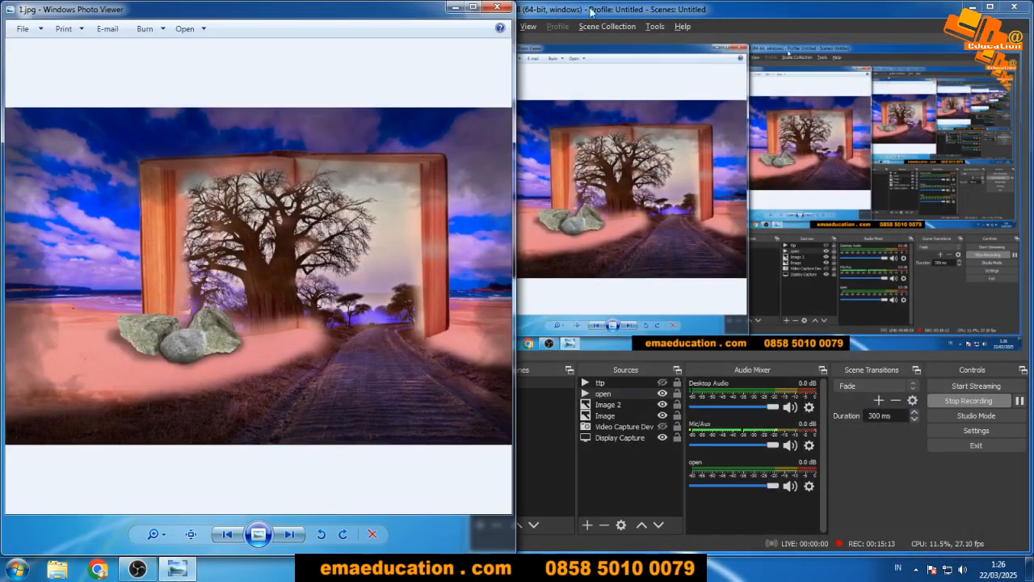
pyautogui.click(502, 9)
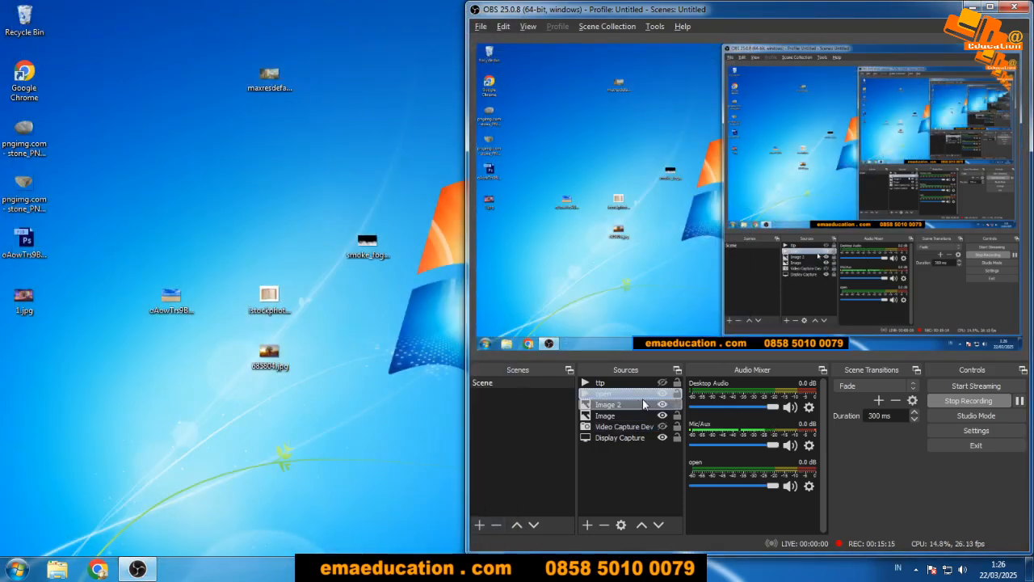
pyautogui.click(631, 392)
pyautogui.moveTo(632, 388); pyautogui.dragTo(632, 382)
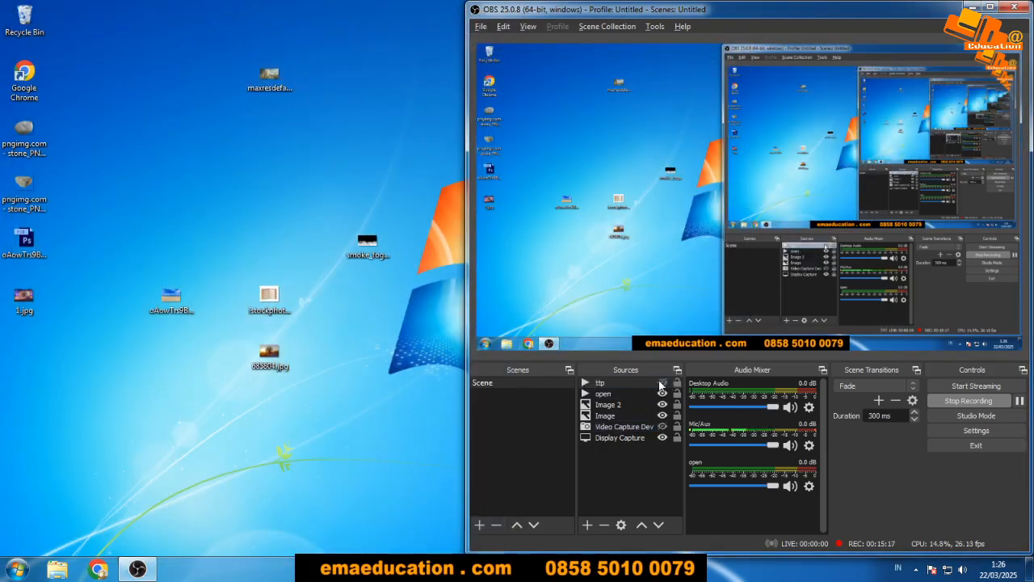